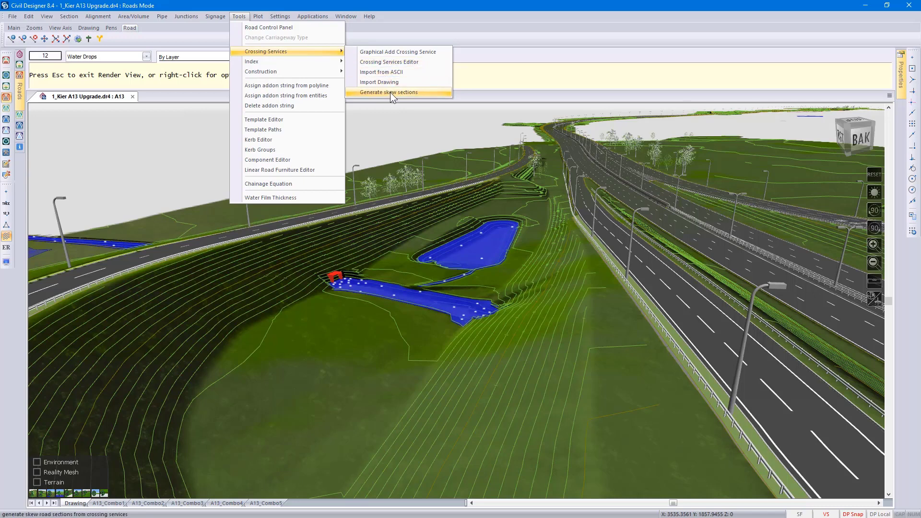
- Switch the 3D model to the viewpoint showing the culvert's other end, and quit Render View
left_click(482, 78)
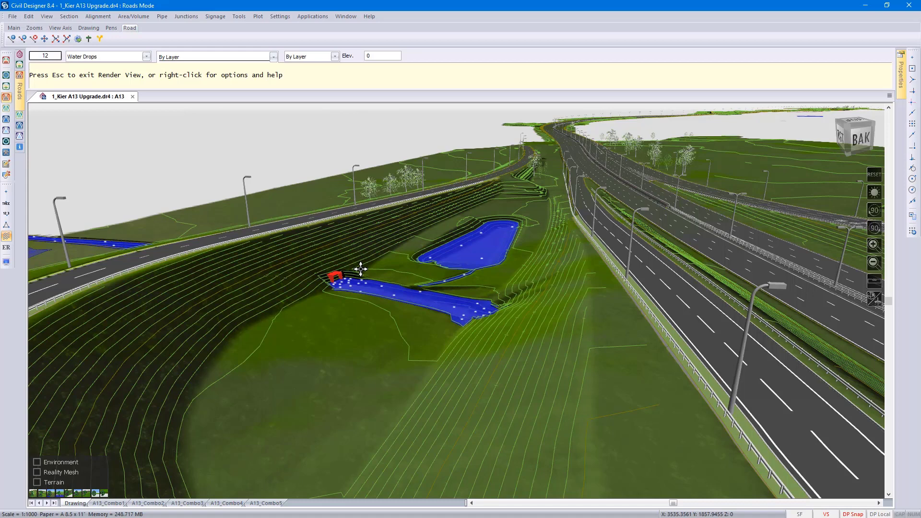
key("4")
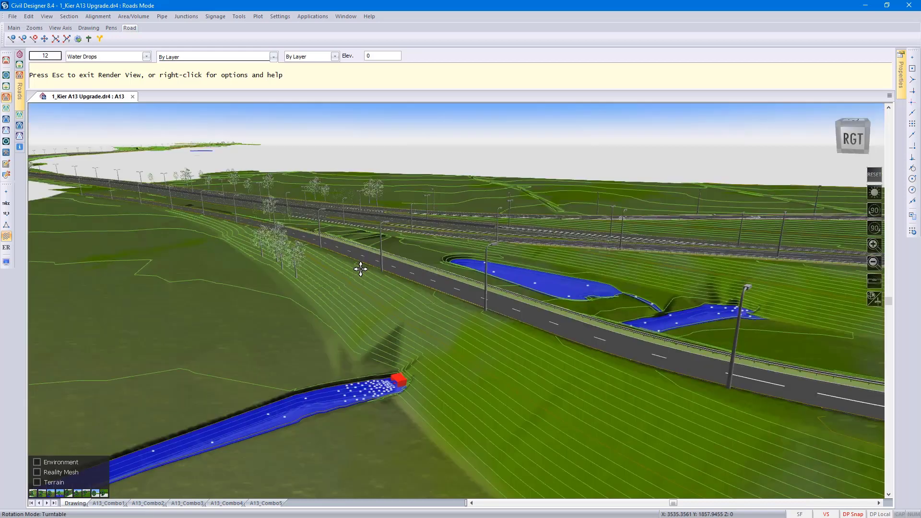
key("Escape")
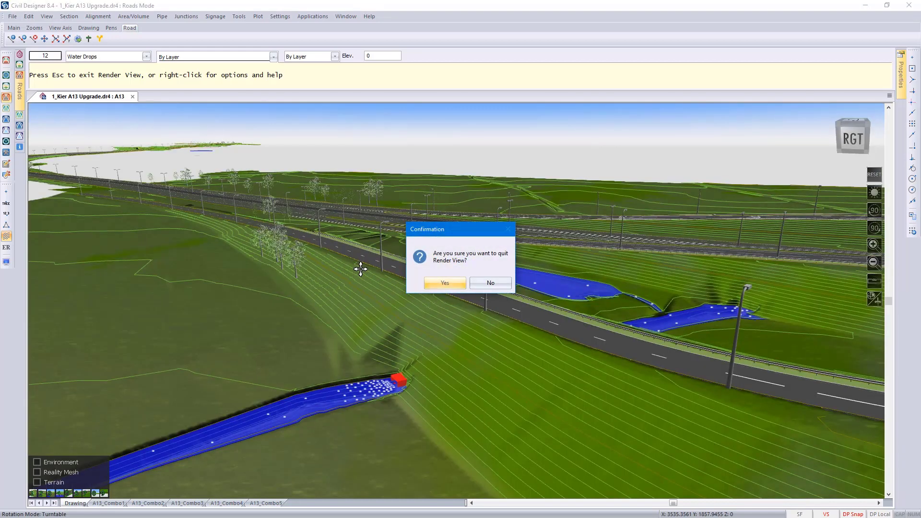
left_click(453, 284)
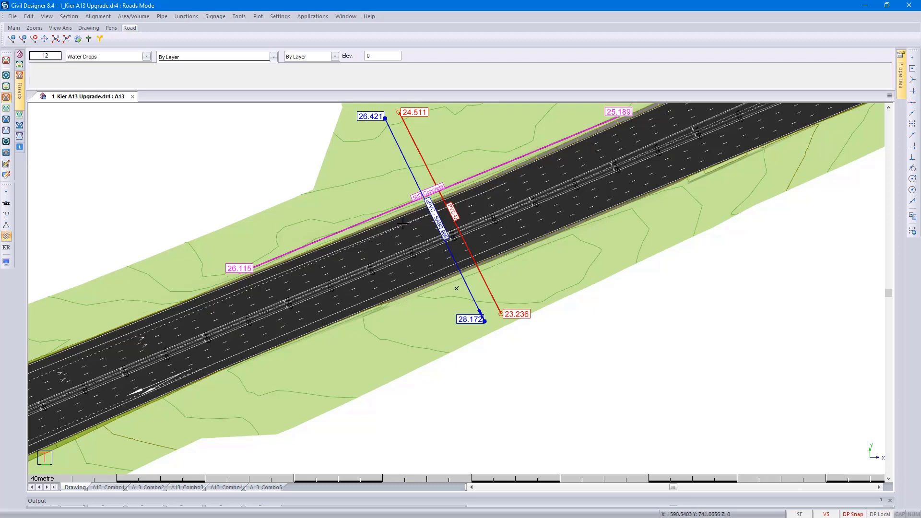
- Examine the A13 chainage records around chainages 1530 to 1650, including their skew values, and close the list
left_click(240, 16)
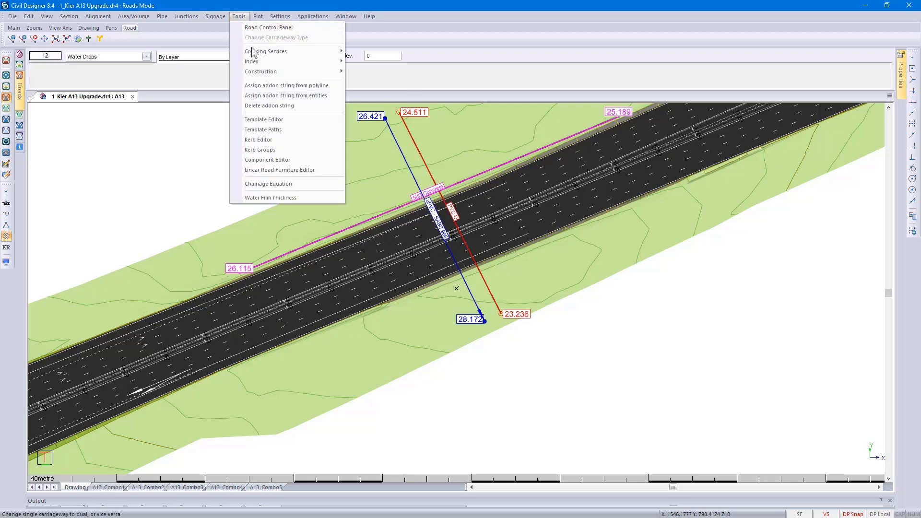
mouse_move(258, 60)
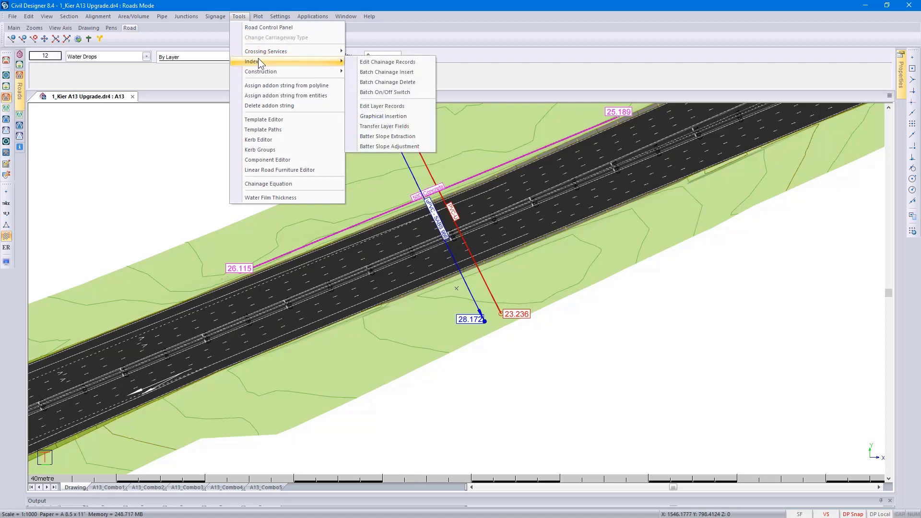
left_click(410, 64)
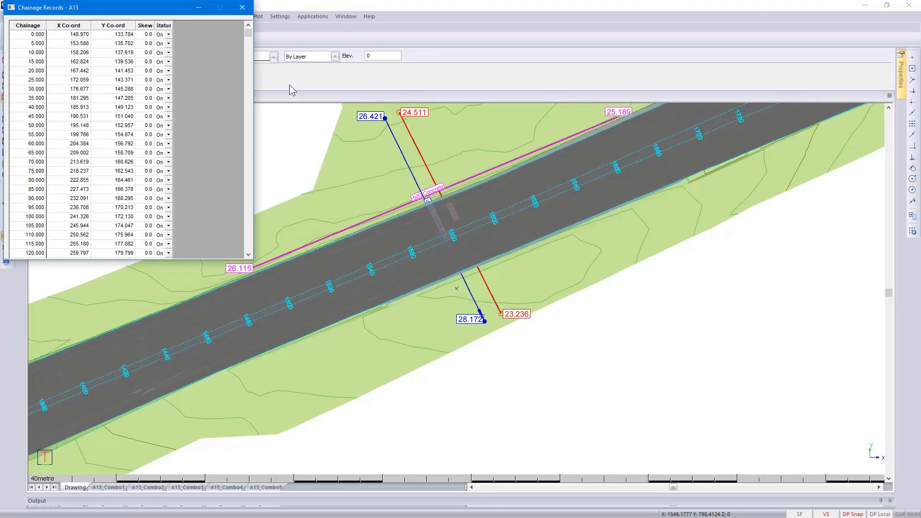
left_click_drag(249, 33, 247, 109)
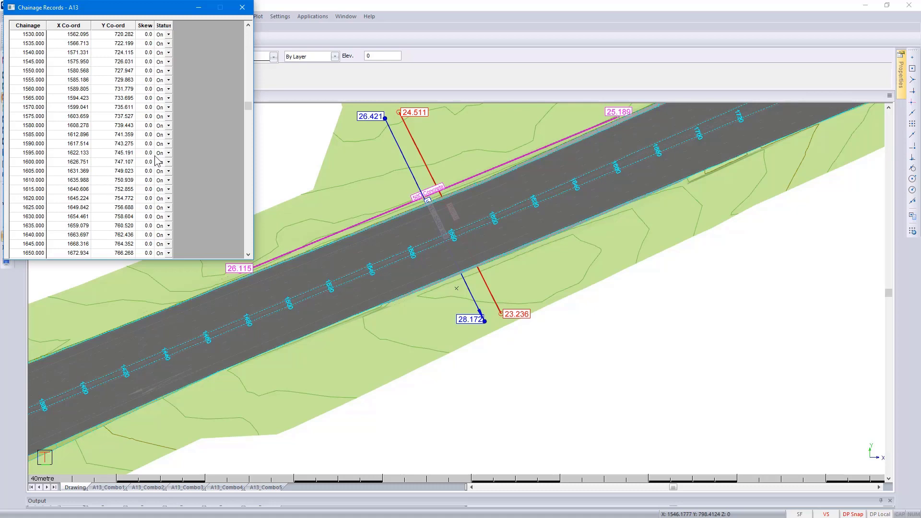
left_click(243, 7)
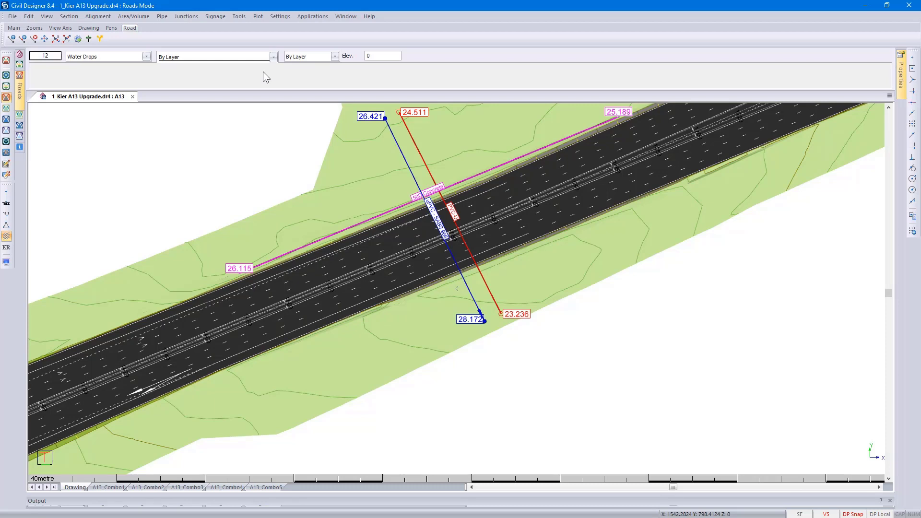
- In Terrain mode, generate a quick profile across the road just beyond the crossing services, using the Ex Ground surface and the strings model
left_click(6, 85)
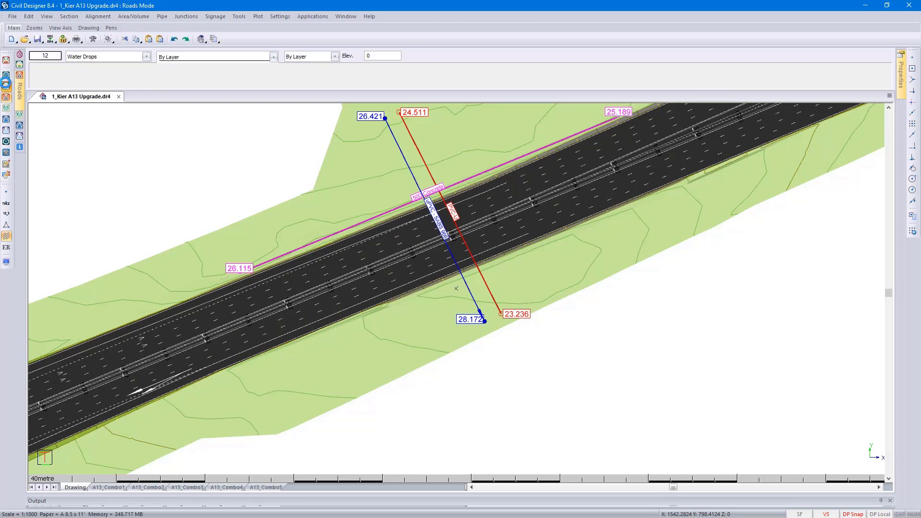
left_click(94, 16)
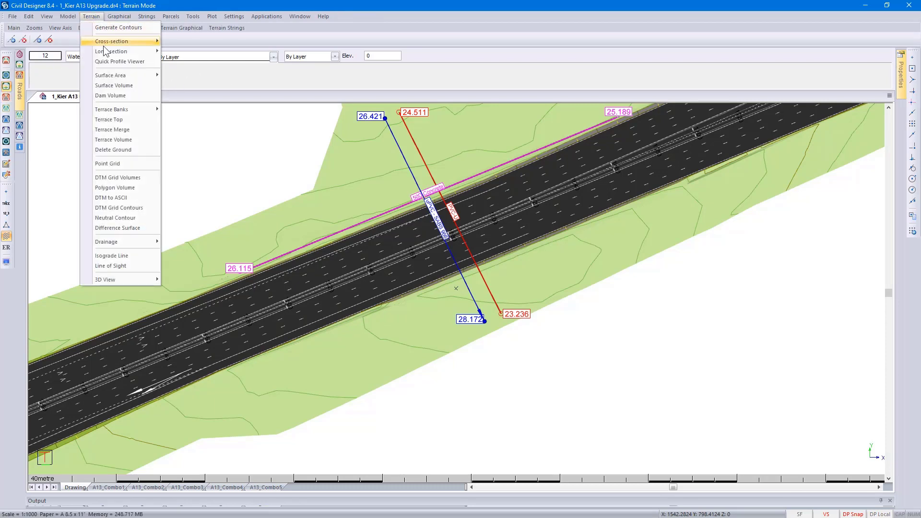
left_click(115, 62)
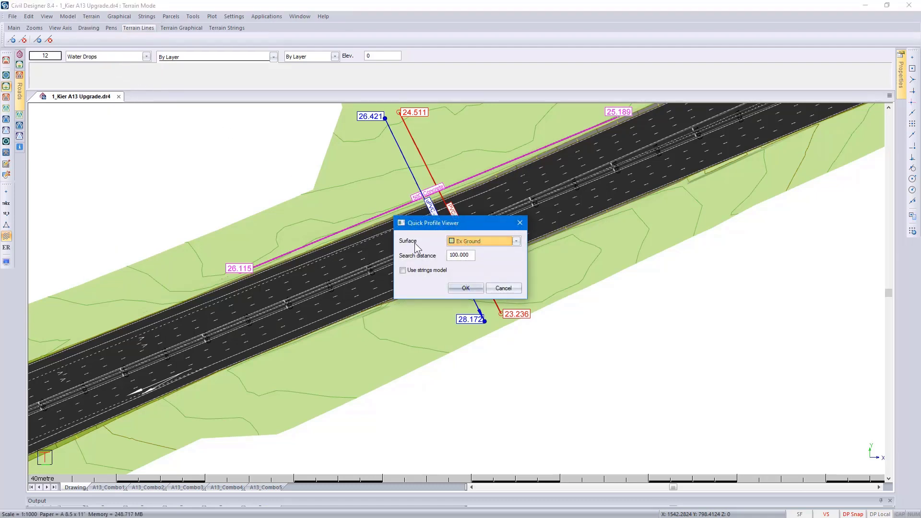
left_click(416, 273)
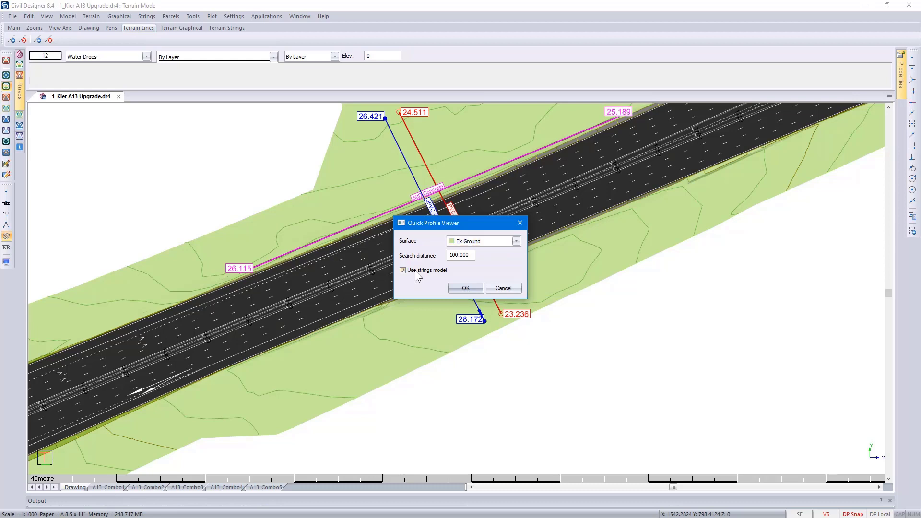
left_click(466, 288)
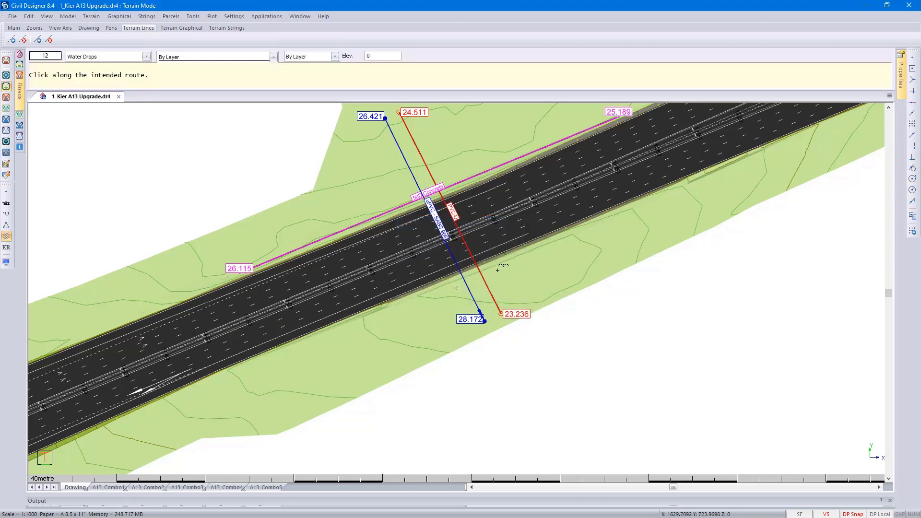
left_click(548, 246)
left_click(512, 147)
right_click(512, 147)
left_click(518, 150)
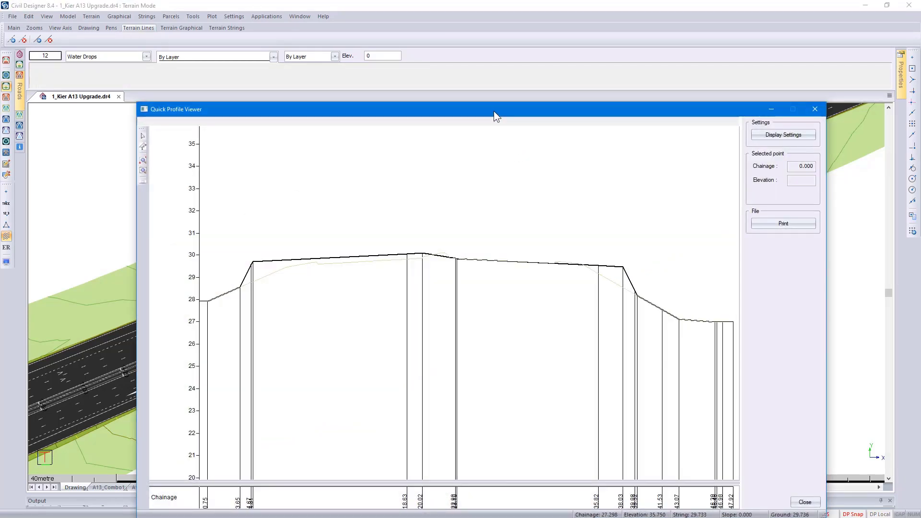
- Review which string lines and ground lines are displayed in the quick profile's display settings
left_click_drag(494, 111, 512, 274)
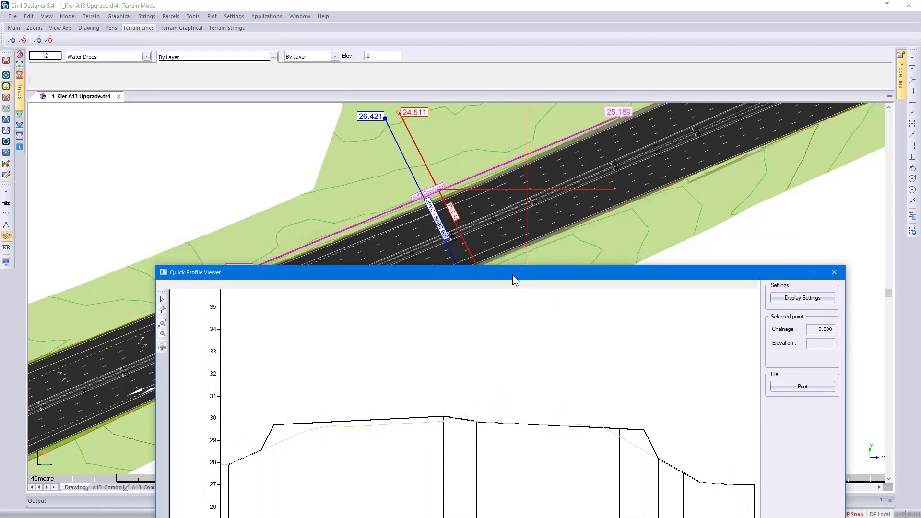
left_click(776, 297)
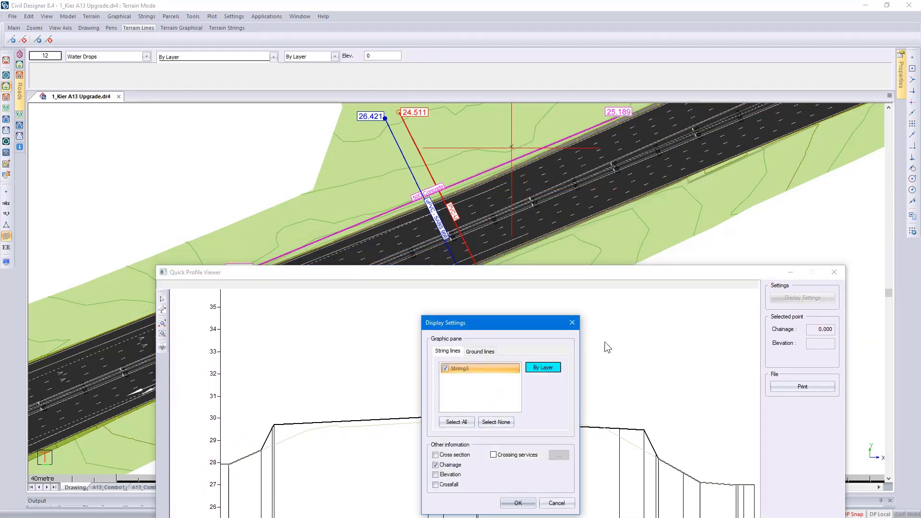
left_click(489, 354)
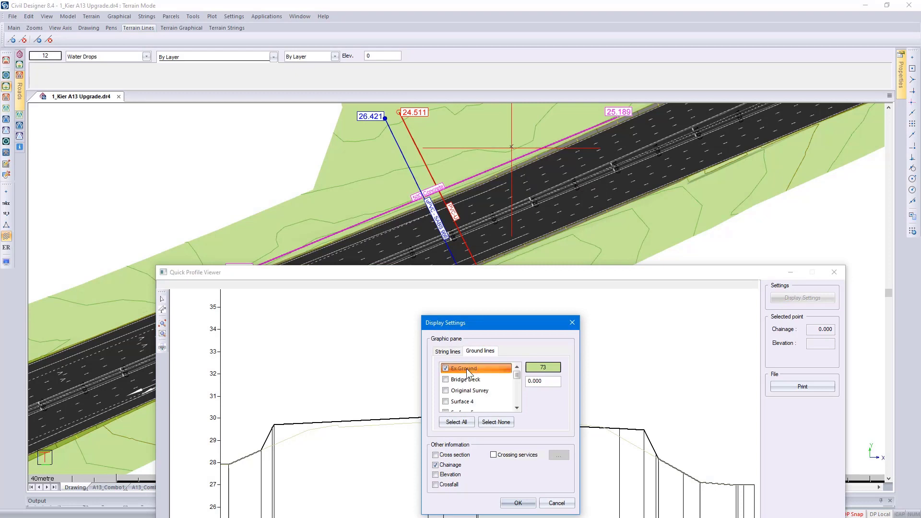
left_click(517, 503)
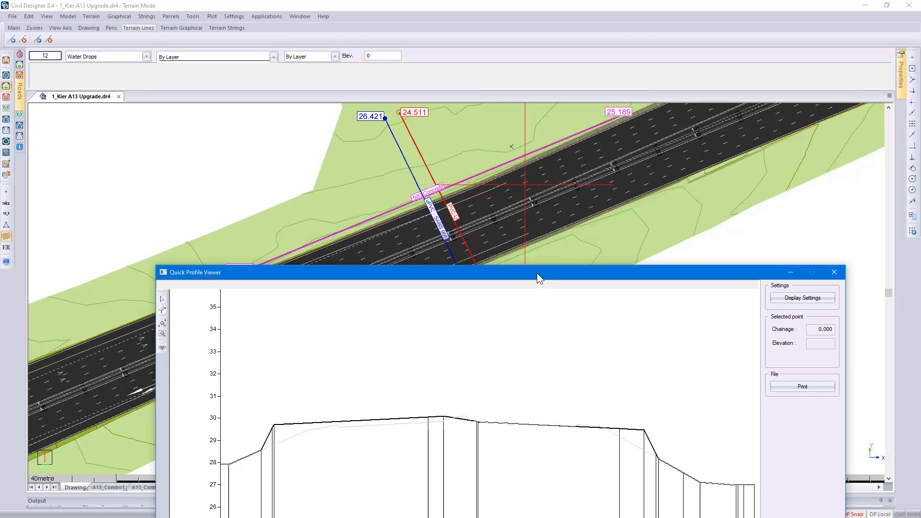
- Read the chainage and elevation at the near embankment toe on the quick profile, and close the viewer
left_click_drag(537, 273, 509, 102)
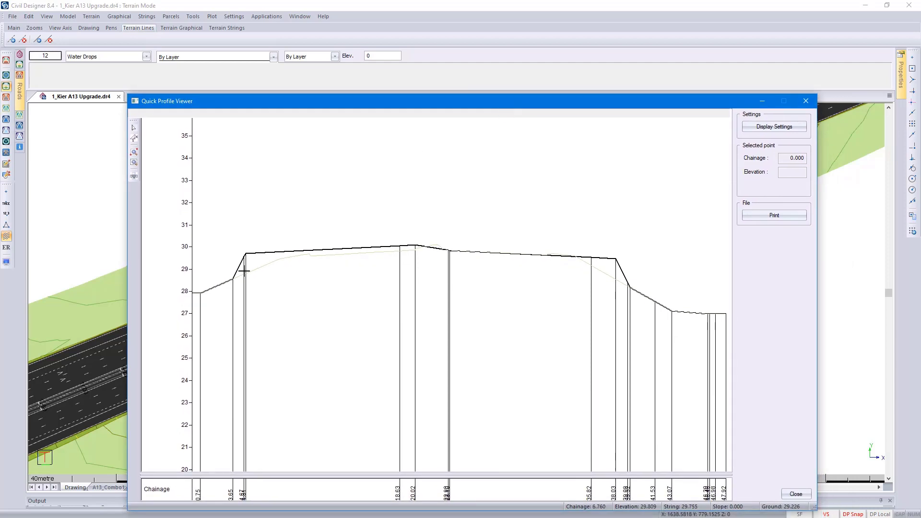
left_click(232, 279)
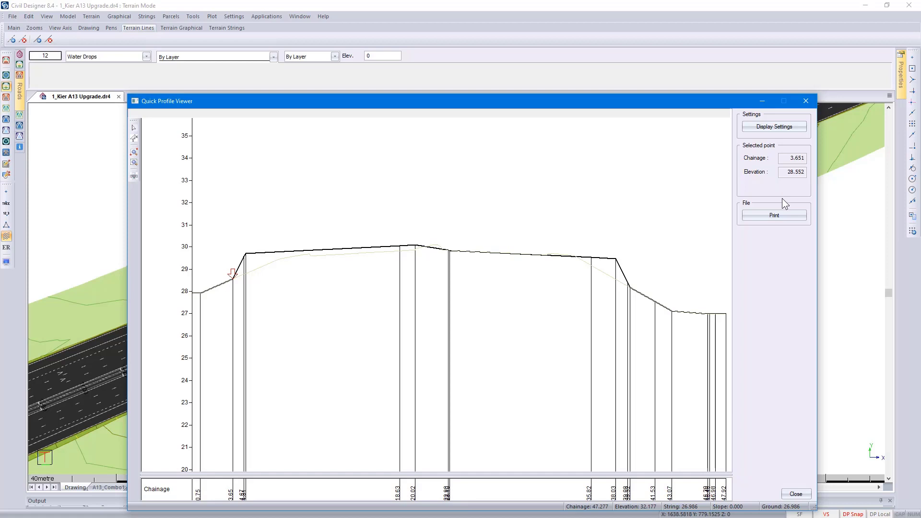
left_click(797, 494)
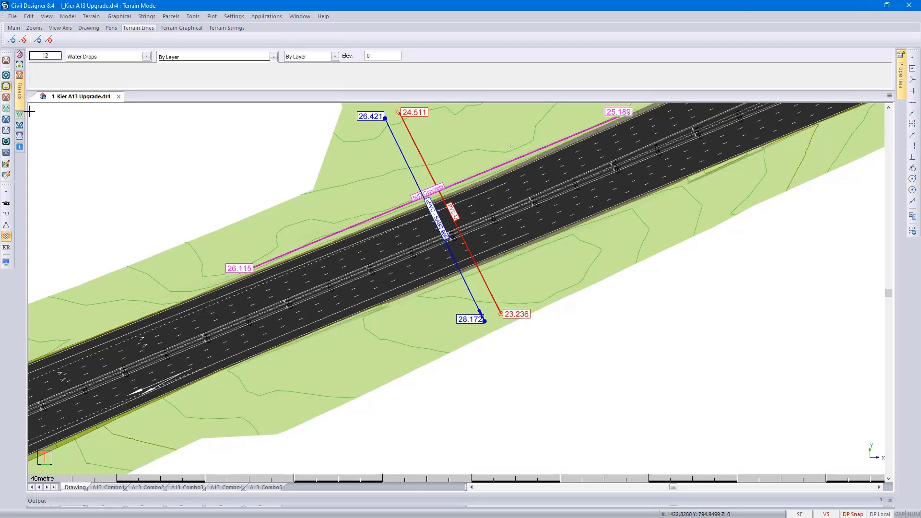
- In Roads mode, delete all crossing services on the Culvert layer in the Crossing Services Editor
left_click(6, 97)
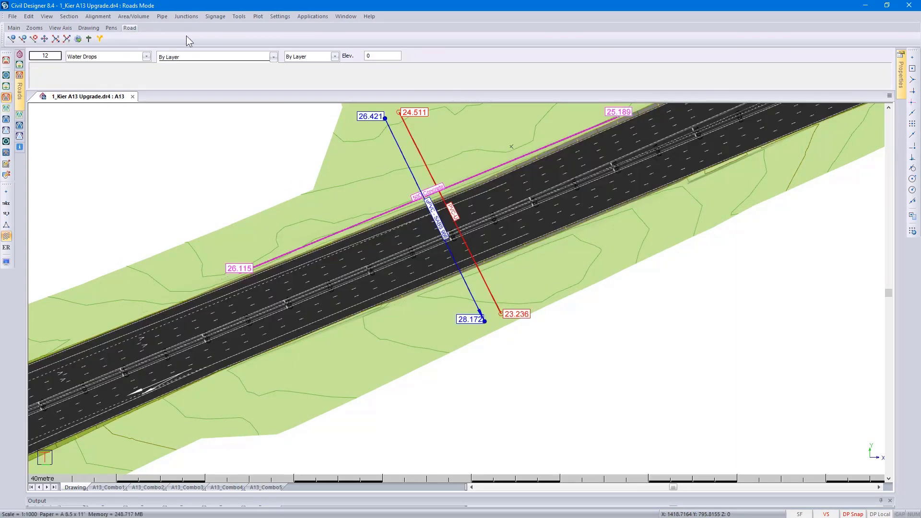
left_click(243, 14)
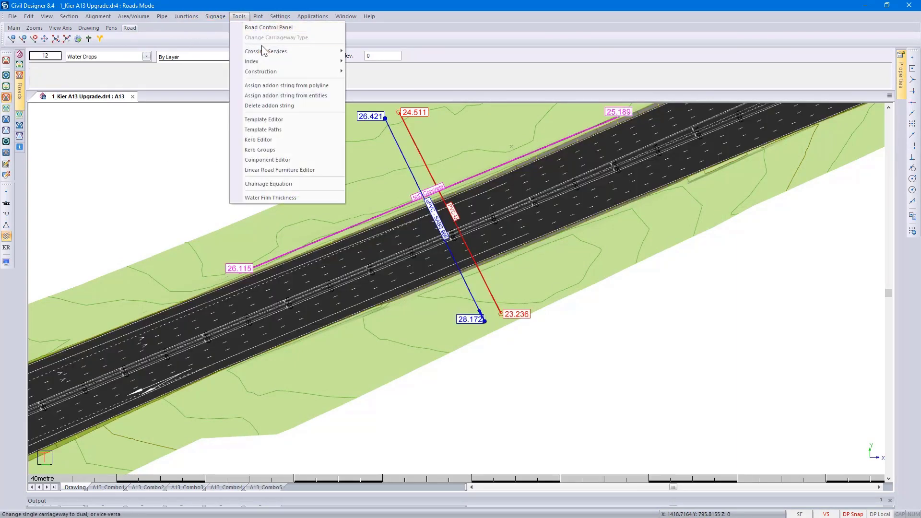
mouse_move(265, 51)
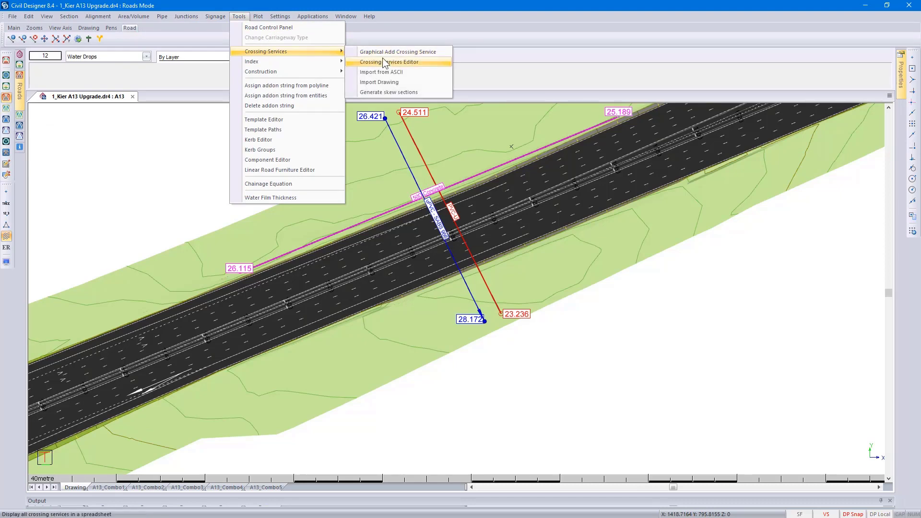
left_click(417, 62)
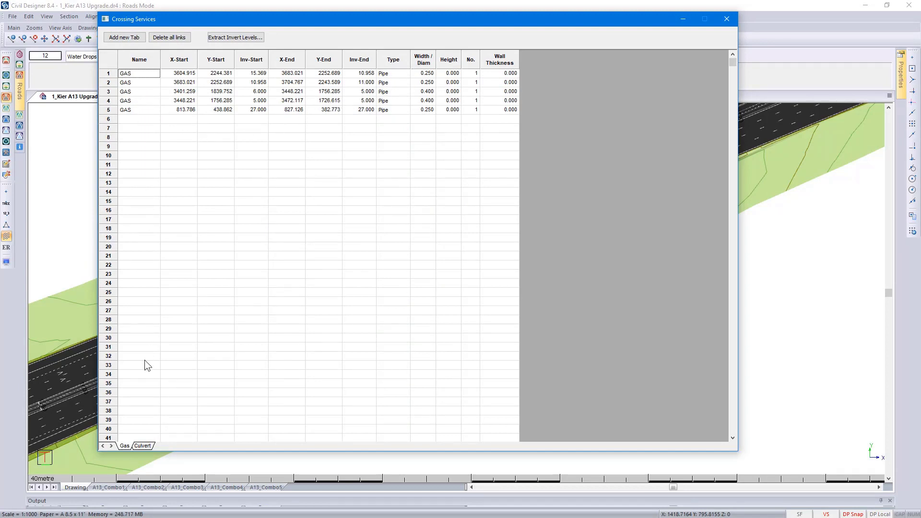
left_click(142, 446)
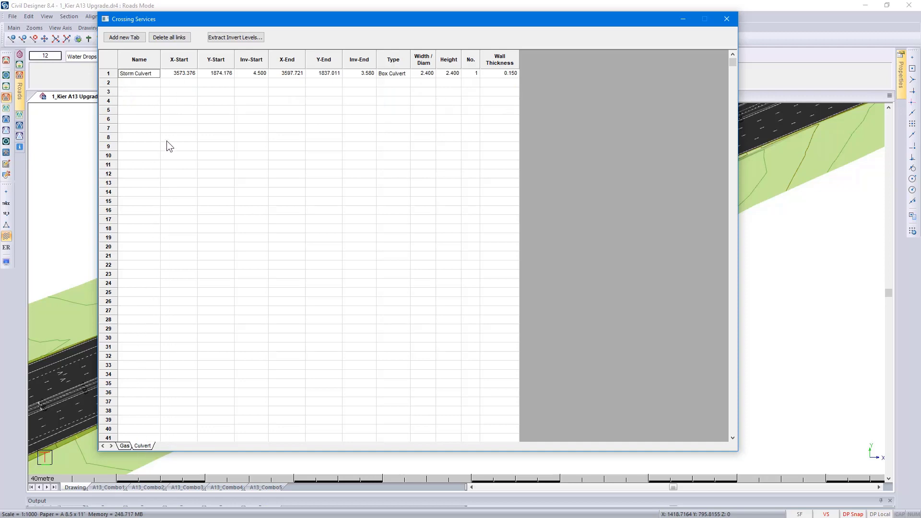
left_click(170, 39)
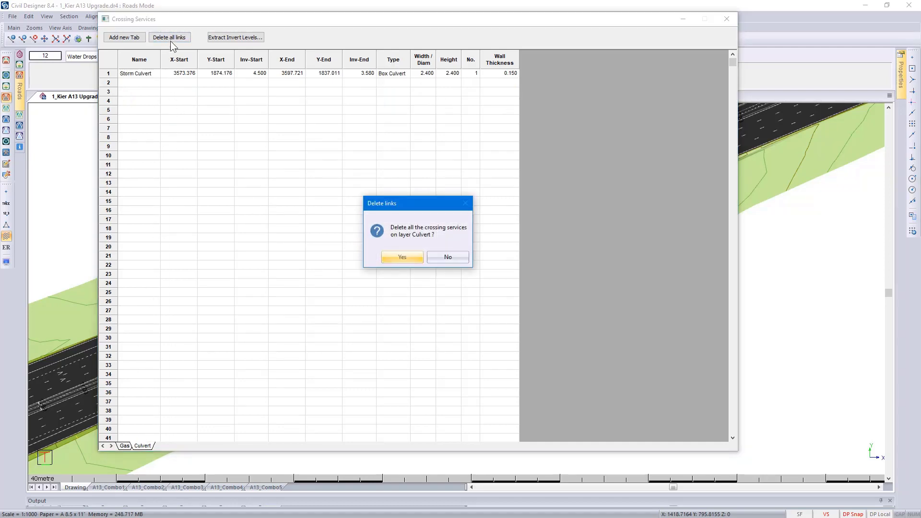
left_click(400, 260)
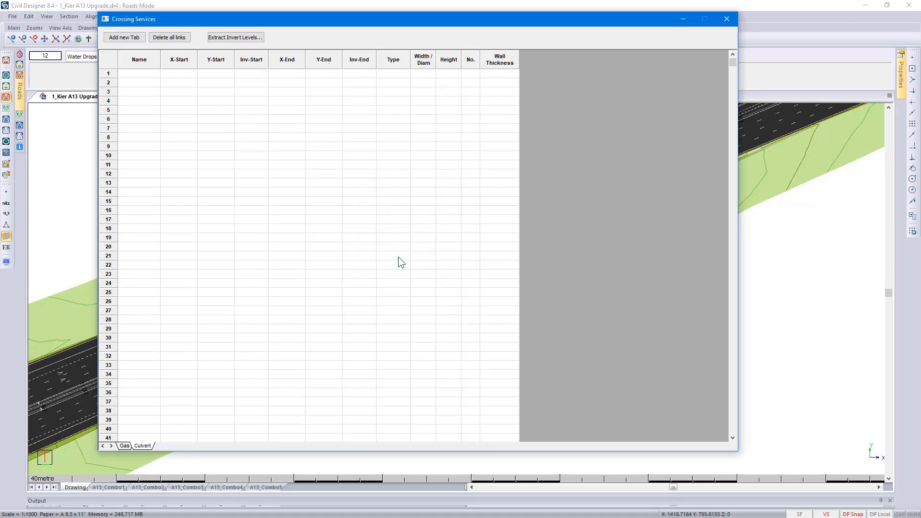
- Close the Crossing Services Editor, saving the pipe crossings and removing the empty Culvert page
left_click(726, 19)
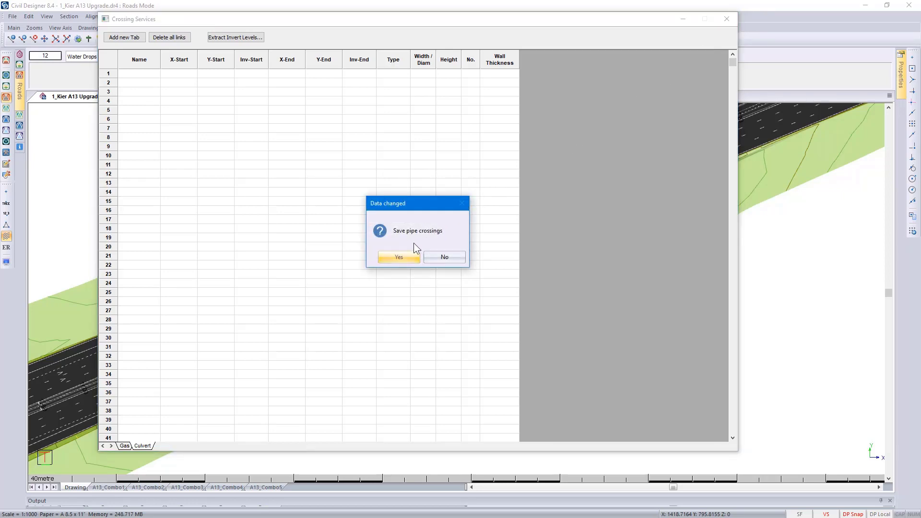
left_click(401, 256)
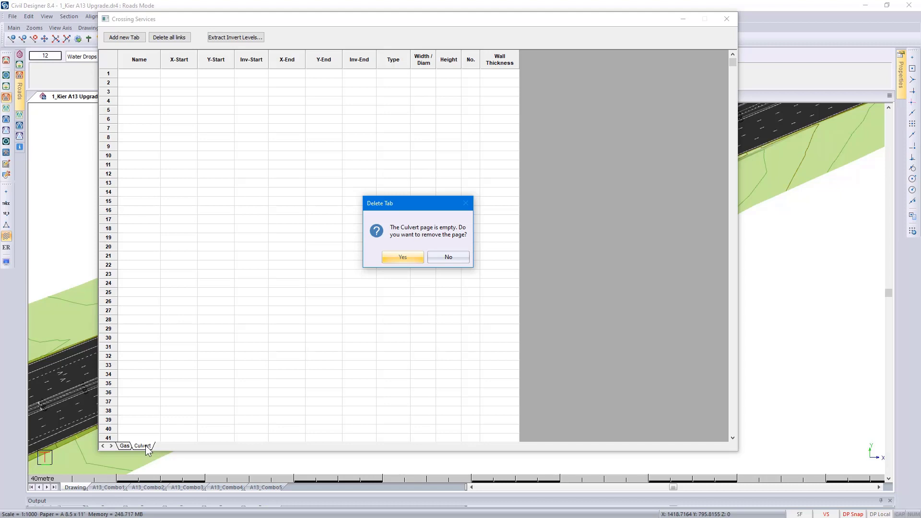
left_click(406, 258)
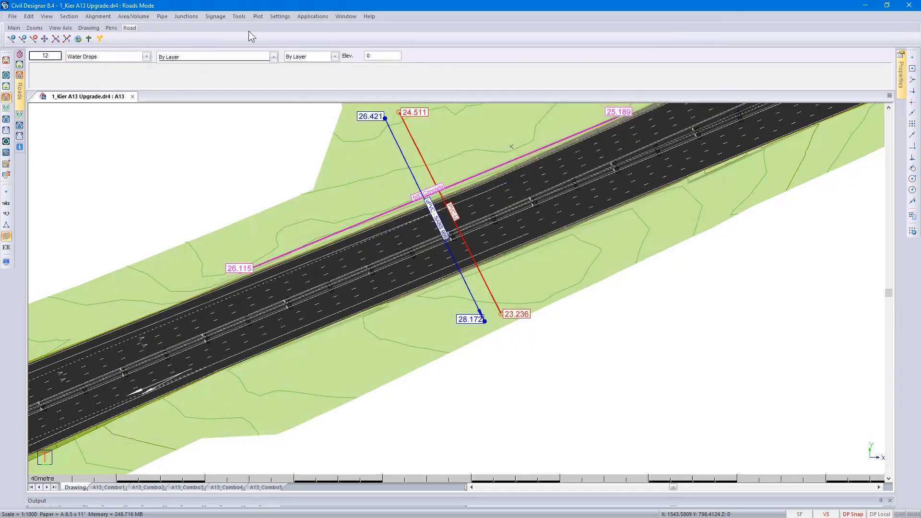
- Graphically add a crossing link across the A13, from the southern verge to the northern verge, with a skew cross section
left_click(240, 17)
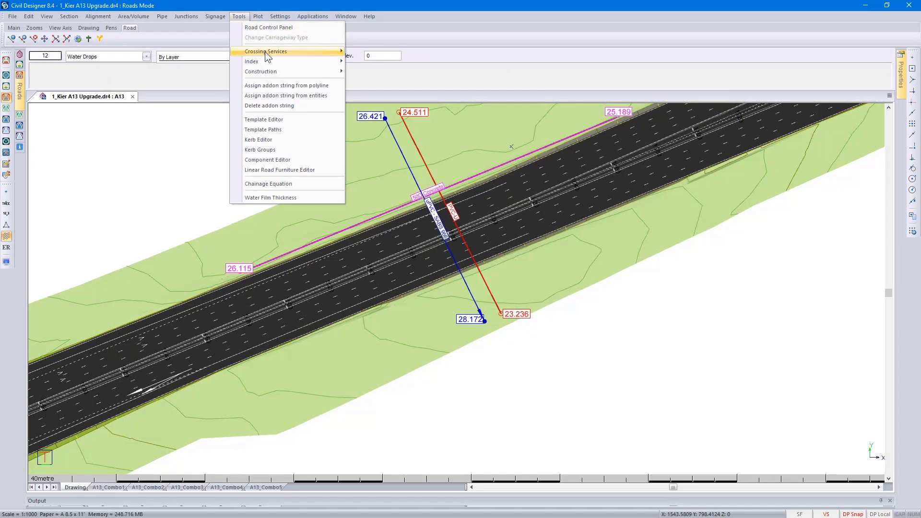
mouse_move(301, 53)
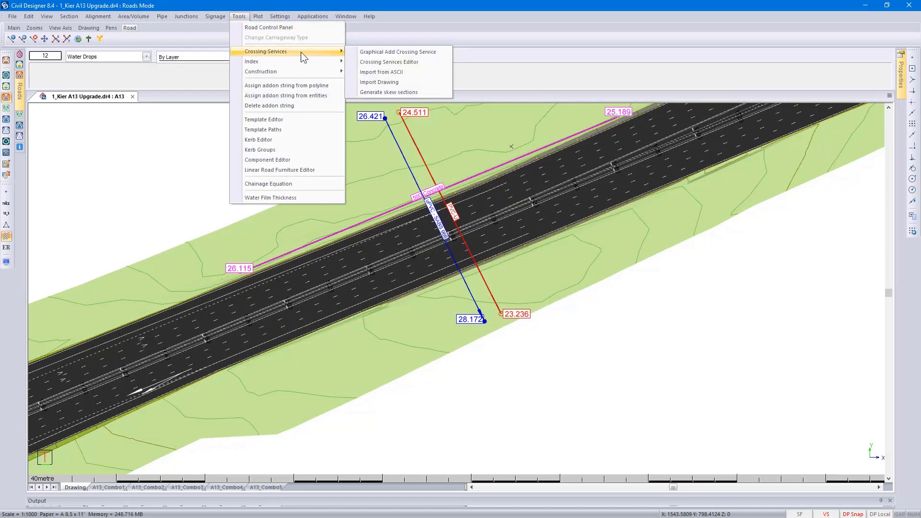
left_click(431, 52)
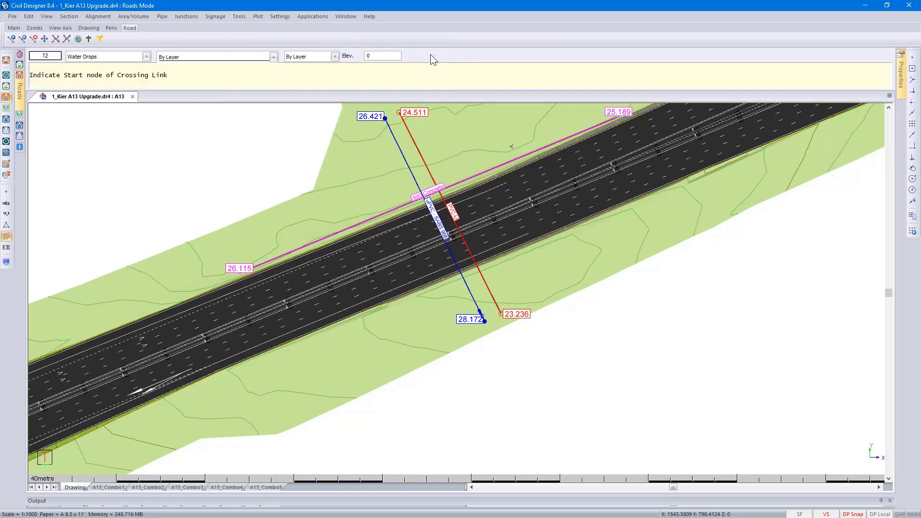
left_click(549, 250)
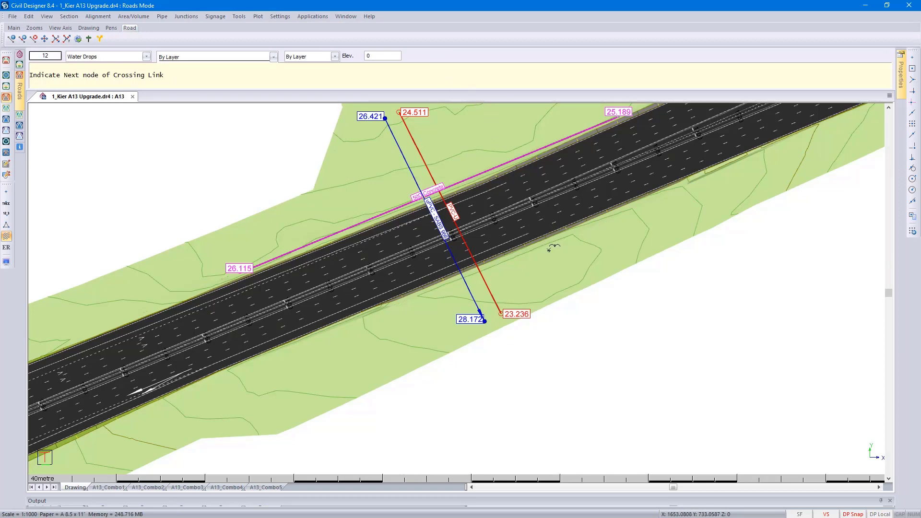
left_click(512, 143)
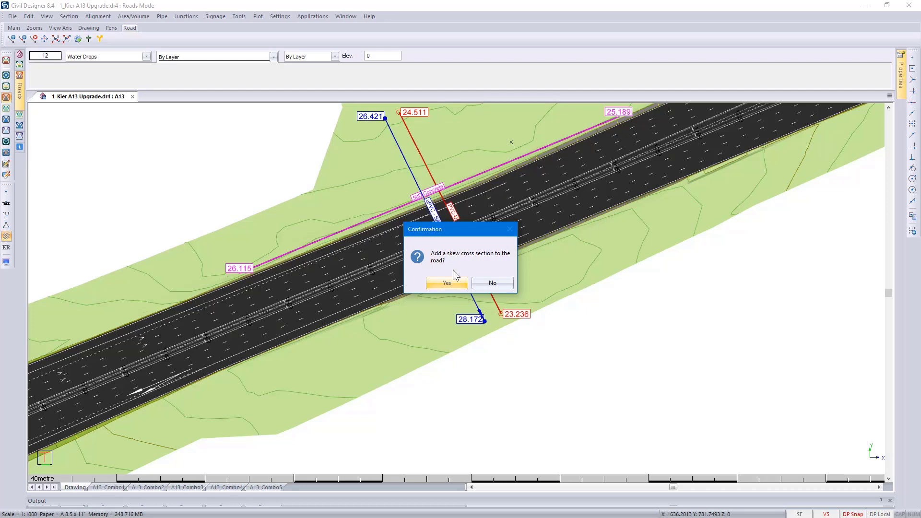
left_click(448, 283)
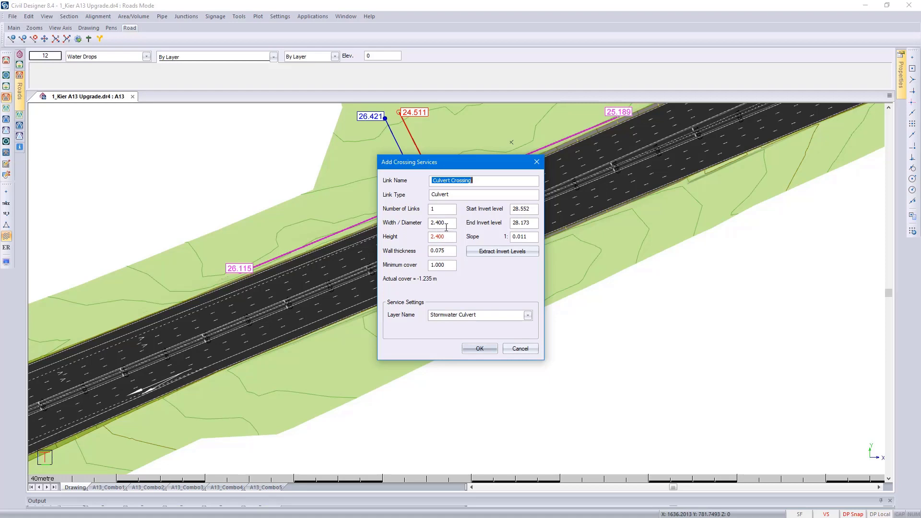
- Set the culvert crossing to 2 links, each 0.45 m wide and 0.45 m high
double_click(442, 211)
double_click(446, 223)
type("0.45")
double_click(449, 237)
type("0.45")
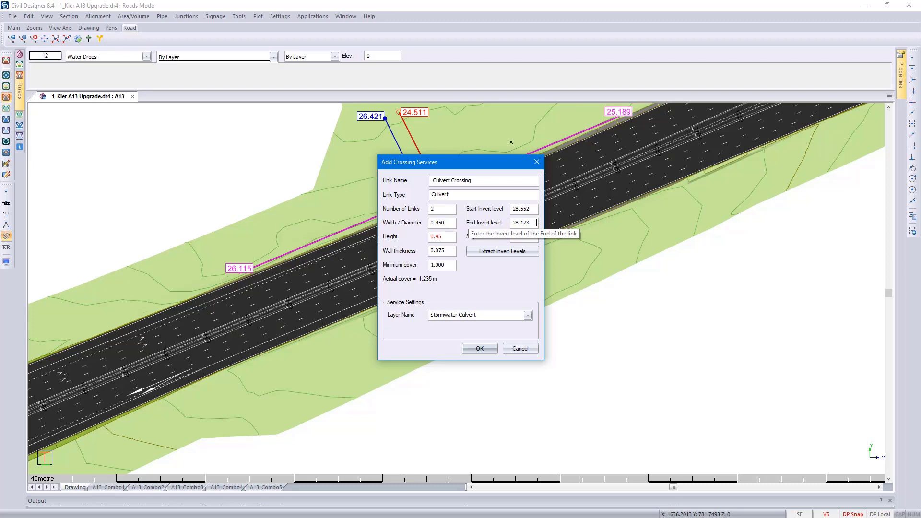
- Extract the culvert's invert levels from the Ex Ground surface with a vertical offset of 0.15
left_click(520, 251)
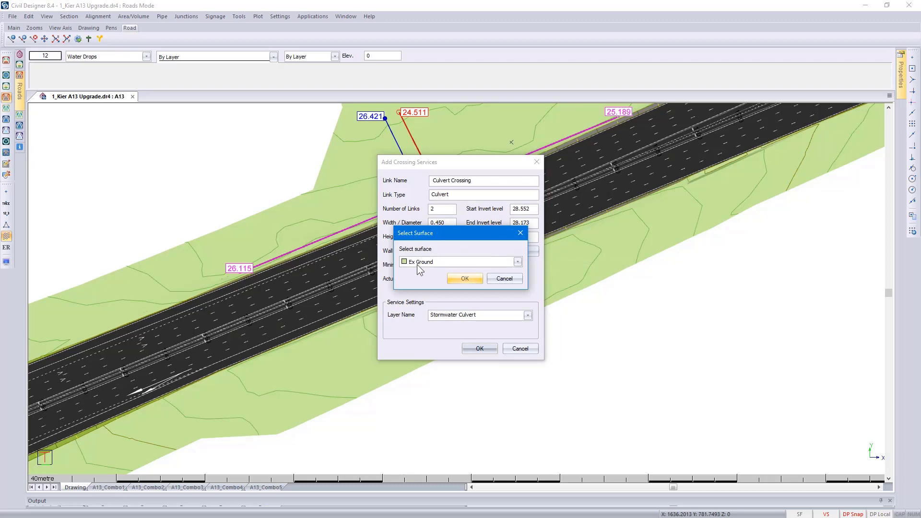
left_click(463, 279)
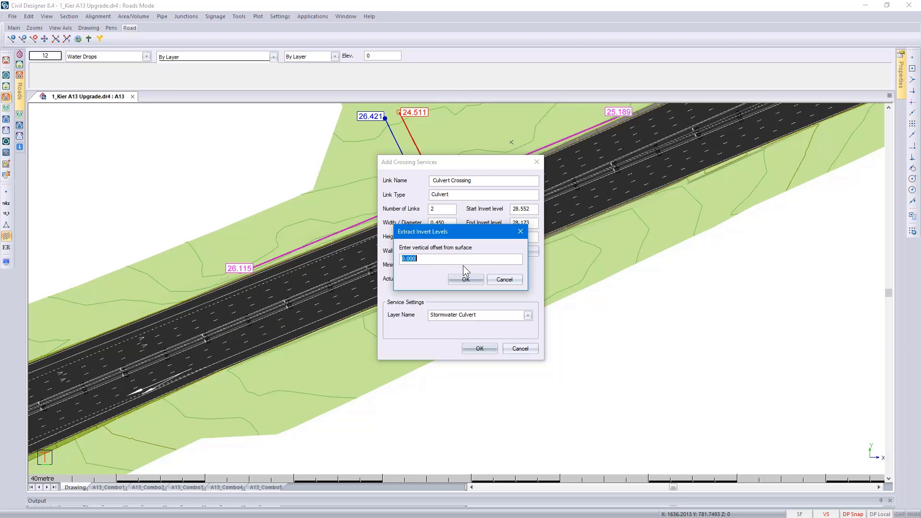
type("0.15")
left_click(468, 278)
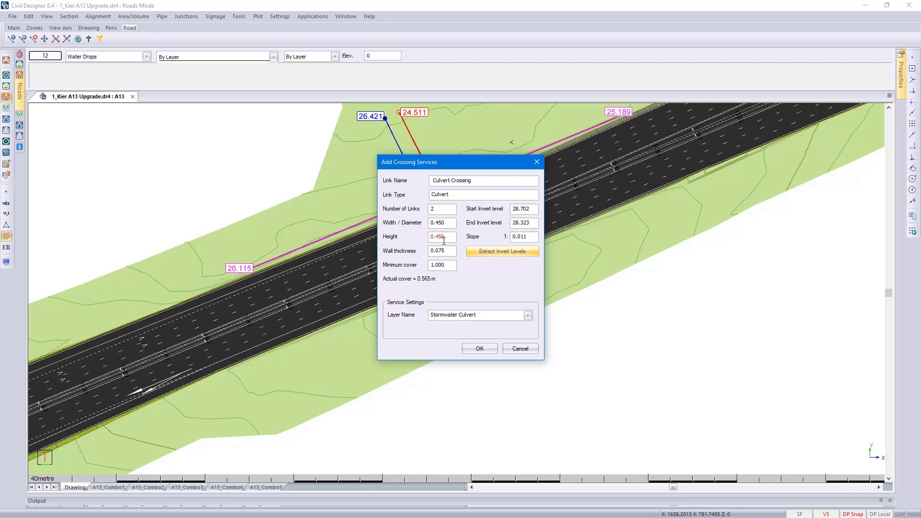
- Set the culvert's minimum cover to 0.5 m
mouse_move(444, 240)
double_click(447, 265)
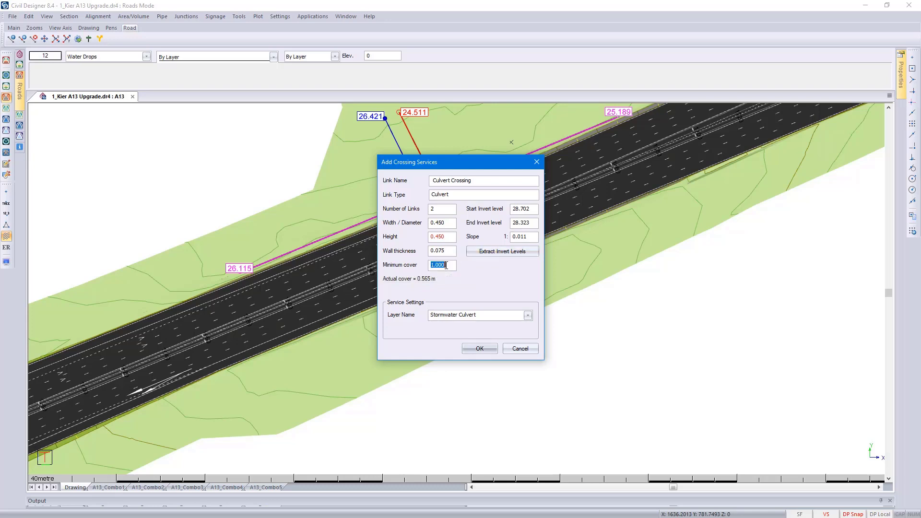
type("0.5")
left_click(446, 237)
- Assign the culvert to the layer Culvert Crossing and create the crossing service, with output to screen
left_click(528, 316)
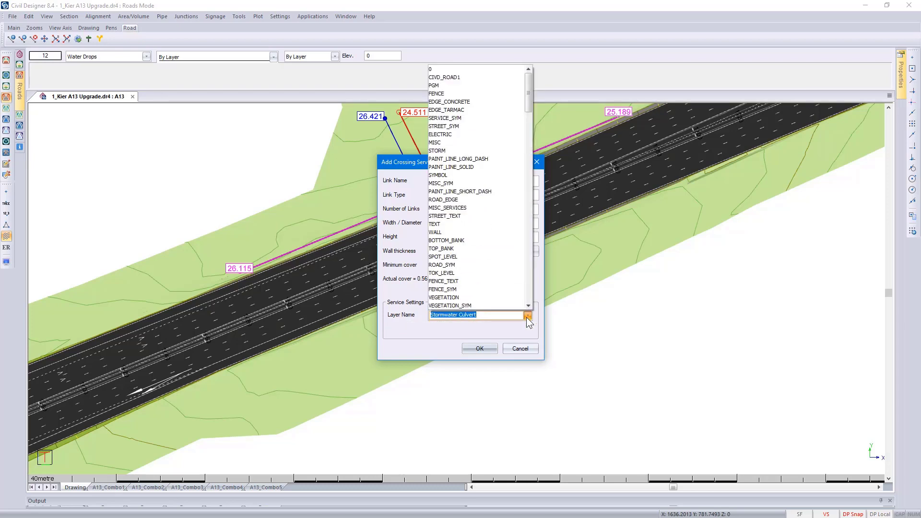
type("Cul")
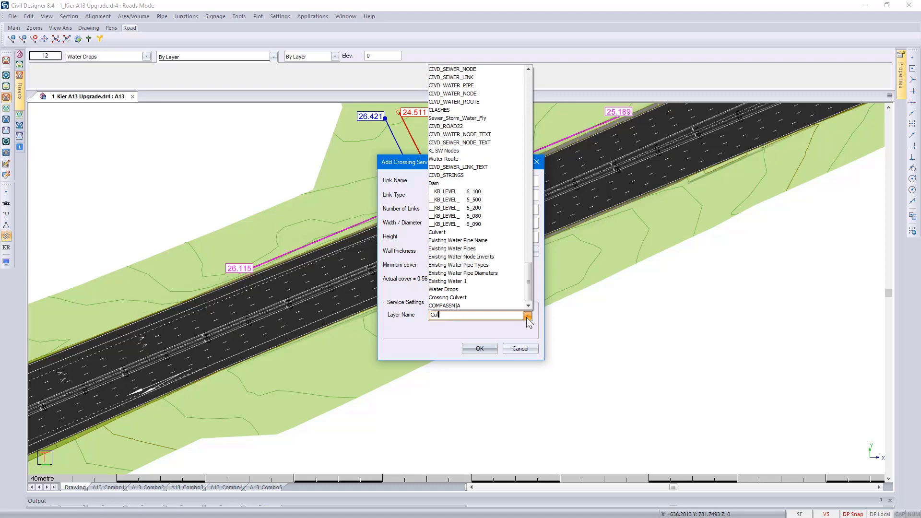
type("vert")
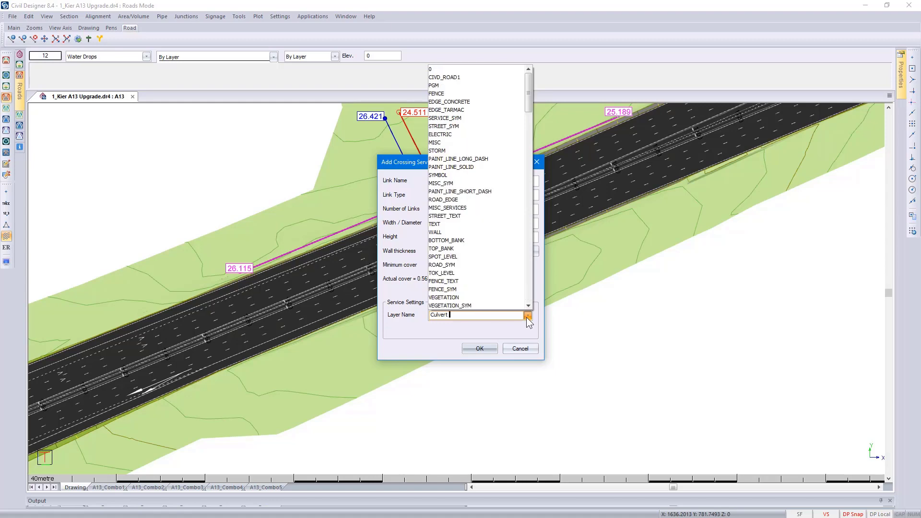
type(" Crossing")
left_click(517, 316)
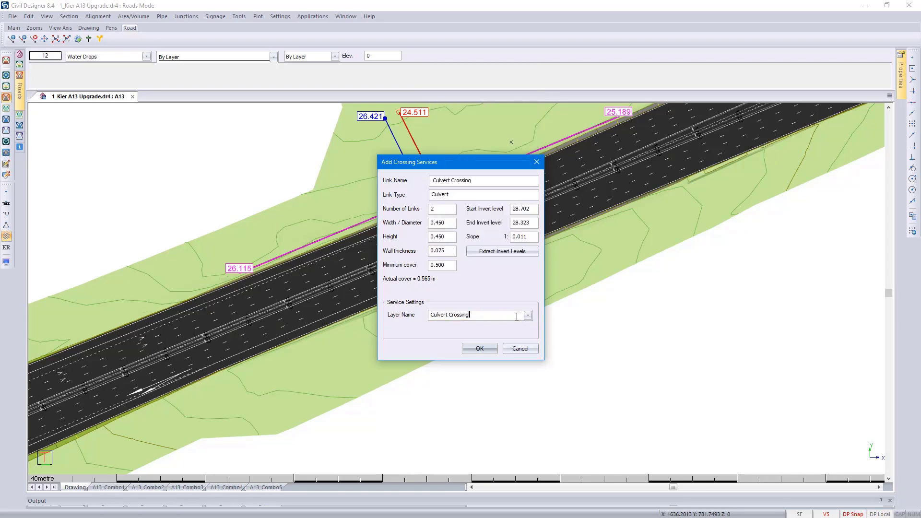
left_click(482, 348)
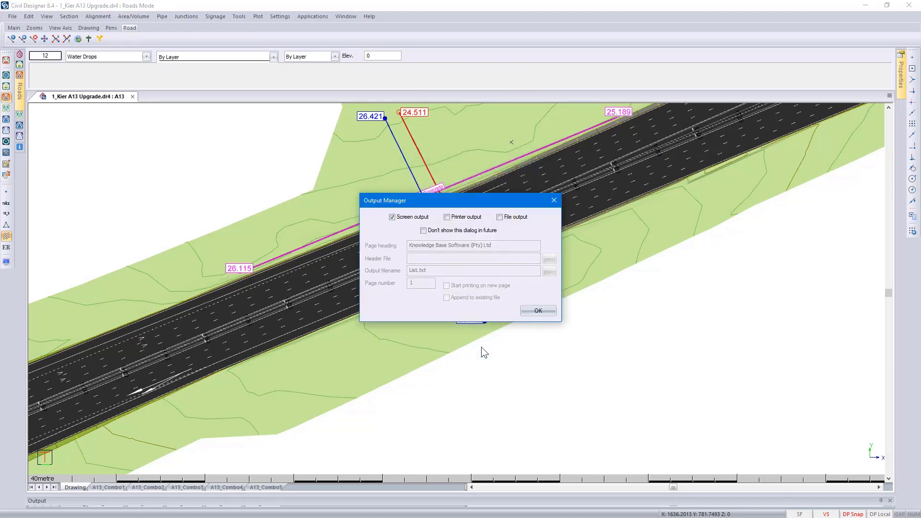
left_click(526, 313)
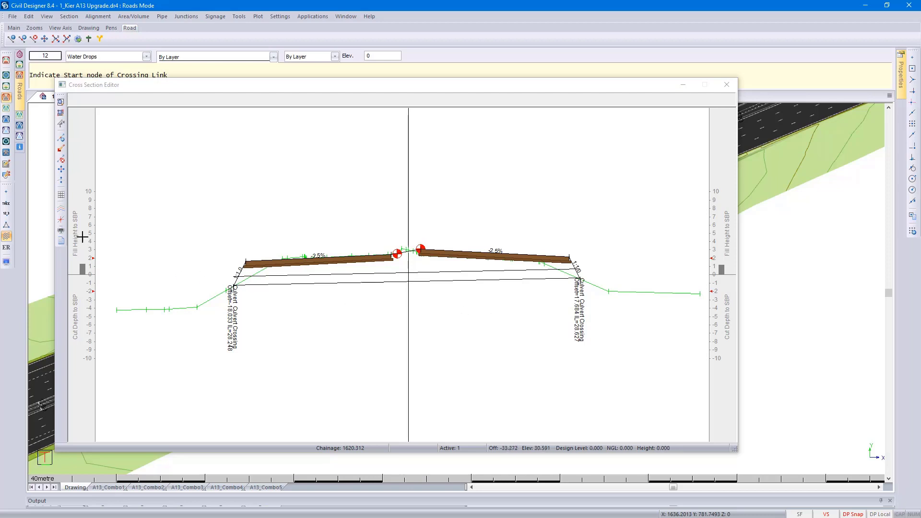
- Add Storm to the crossings plotted in the Cross Section Editor's section line settings
left_click(61, 211)
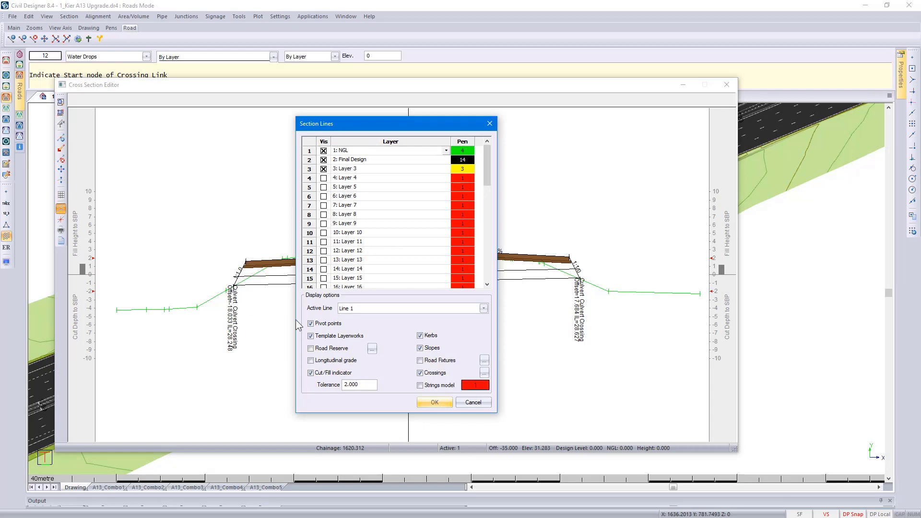
left_click(484, 374)
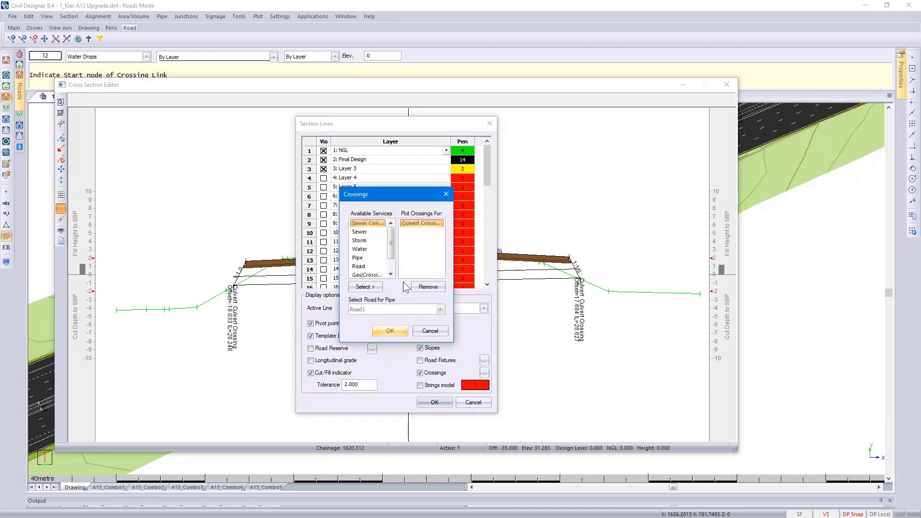
left_click_drag(390, 247, 391, 265)
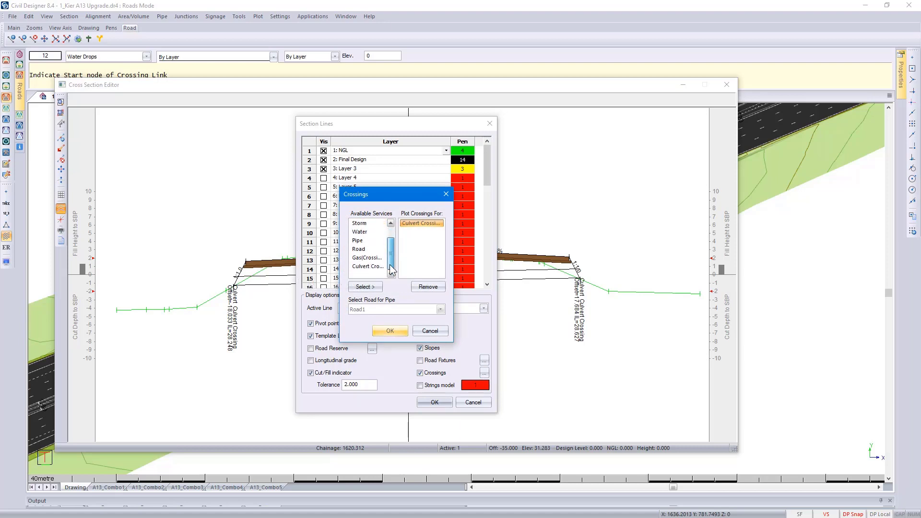
left_click(379, 267)
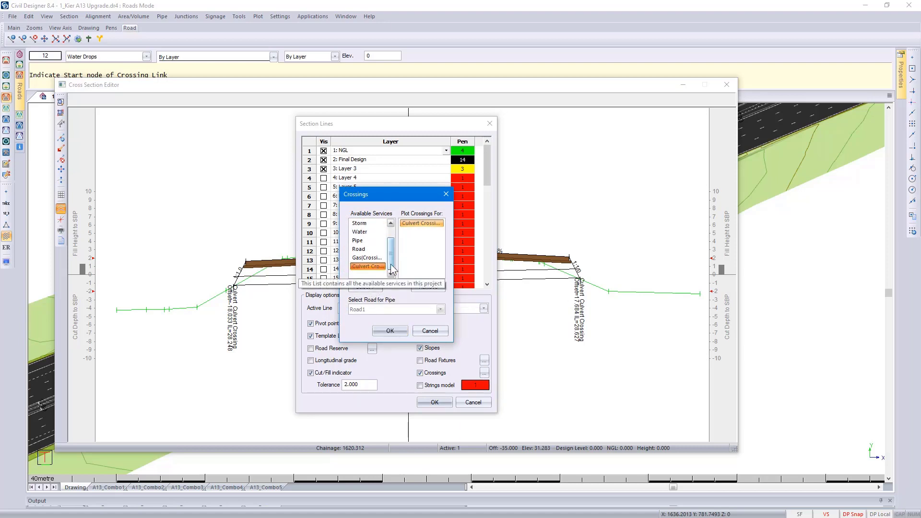
left_click_drag(392, 263, 392, 254)
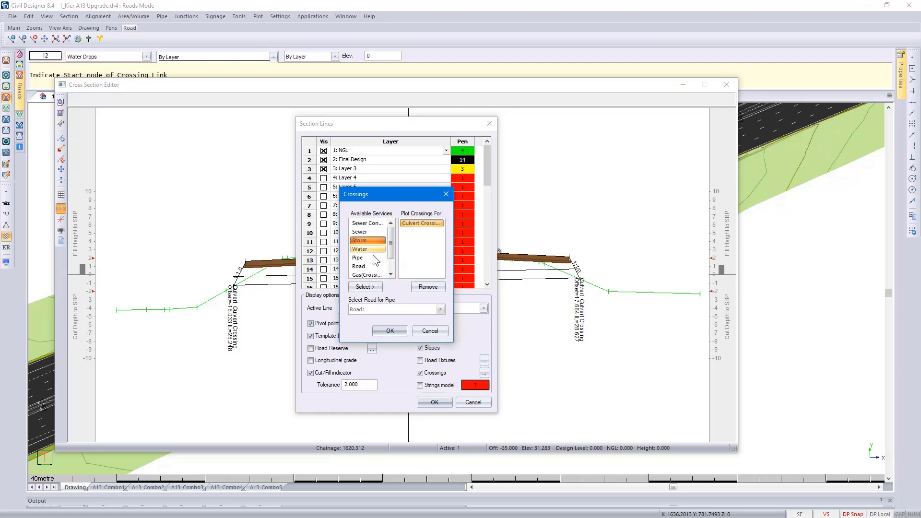
left_click(370, 286)
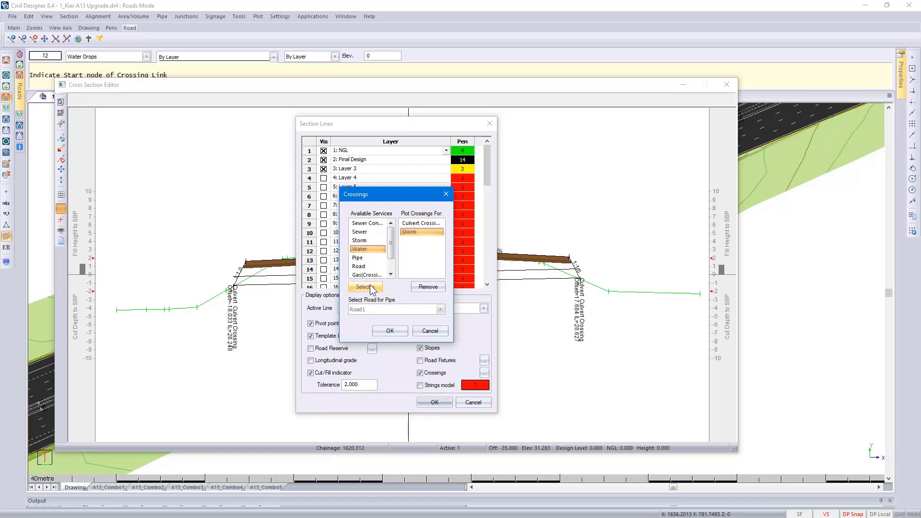
left_click(390, 331)
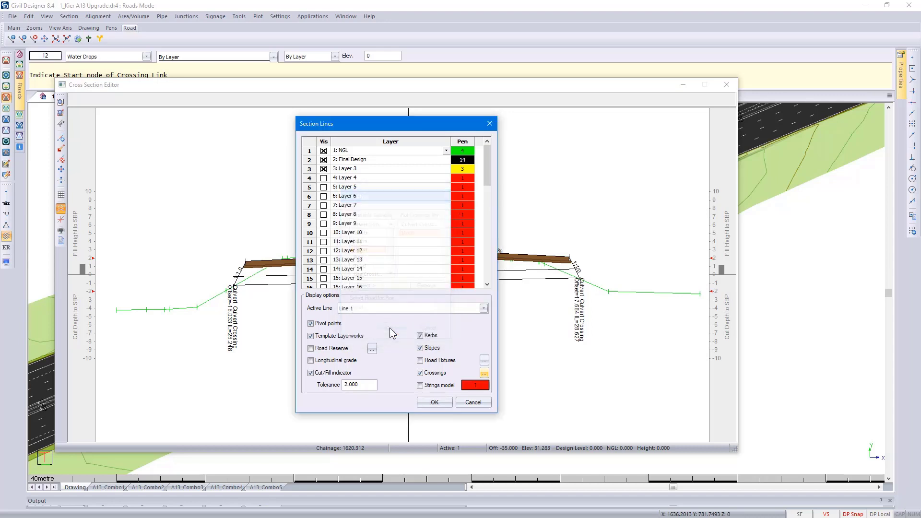
left_click(434, 403)
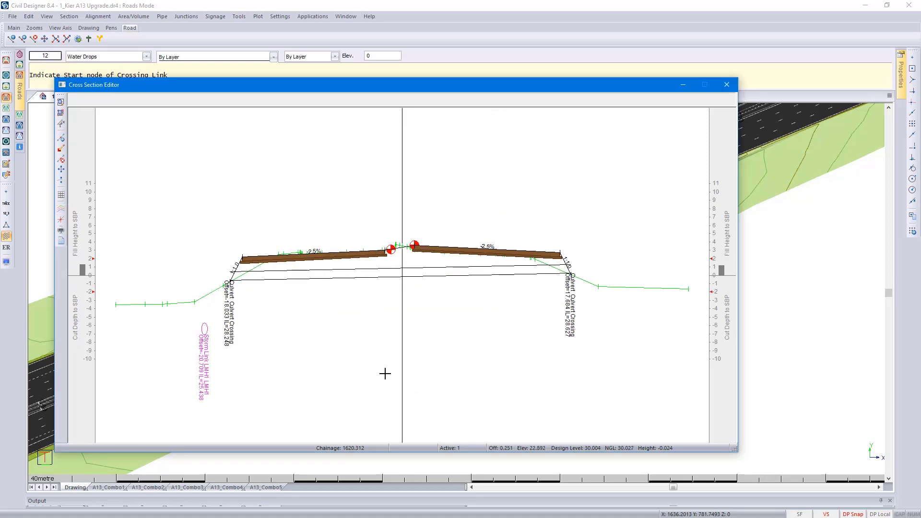
- Examine the culvert and the storm link on the skew cross section, close the editor and end the crossing link command
scroll(234, 280, "up", 5)
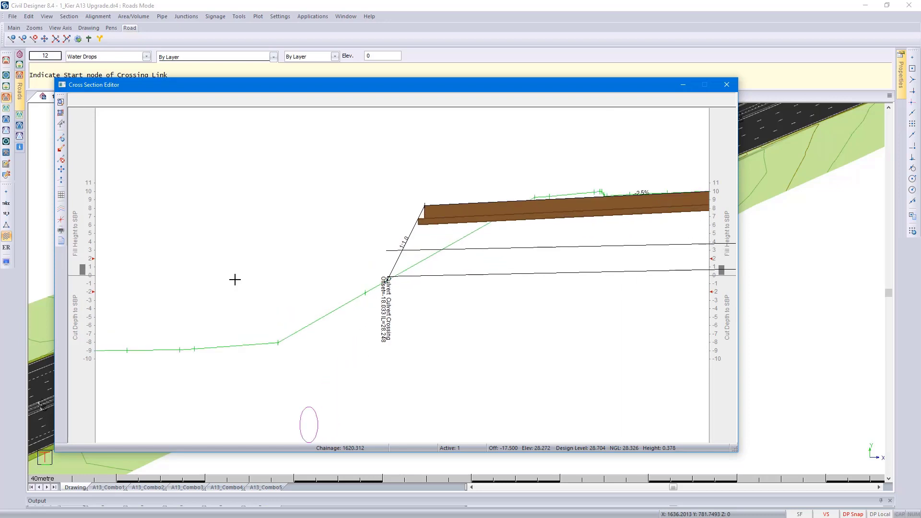
scroll(234, 280, "down", 2)
scroll(455, 329, "down", 1)
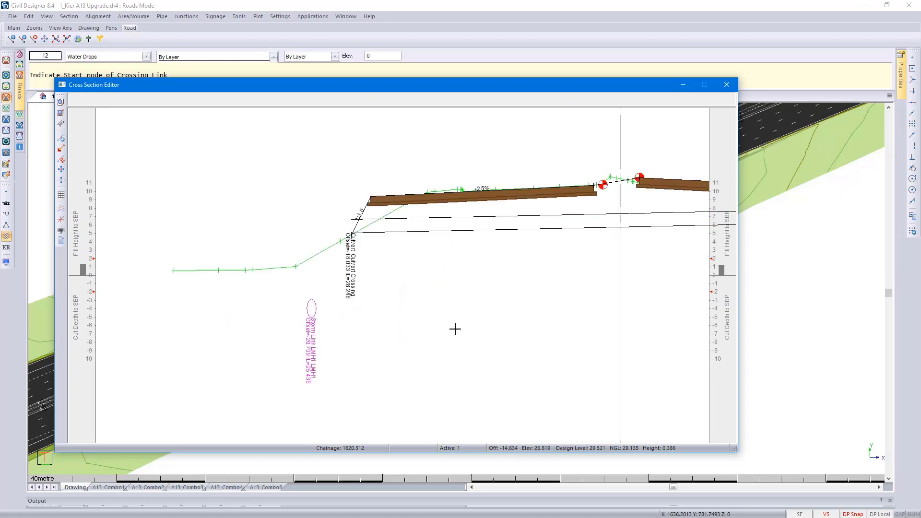
scroll(618, 218, "down", 1)
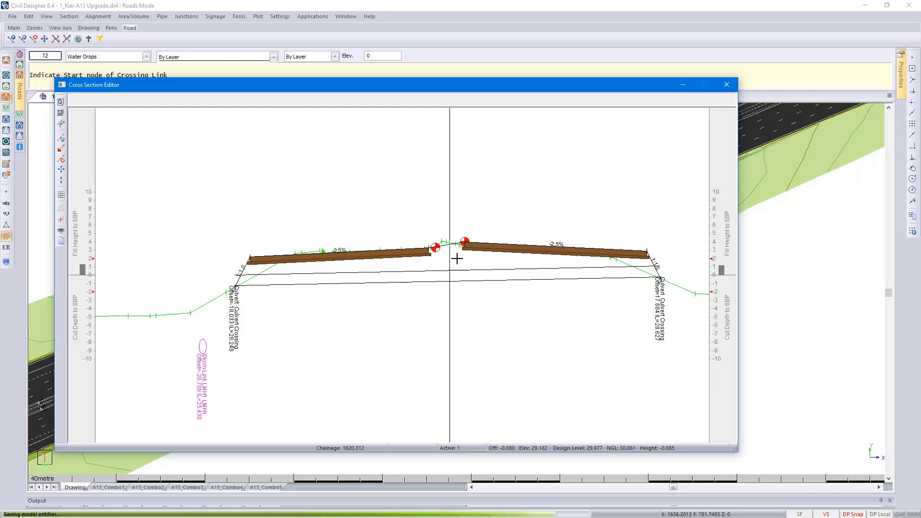
left_click(728, 85)
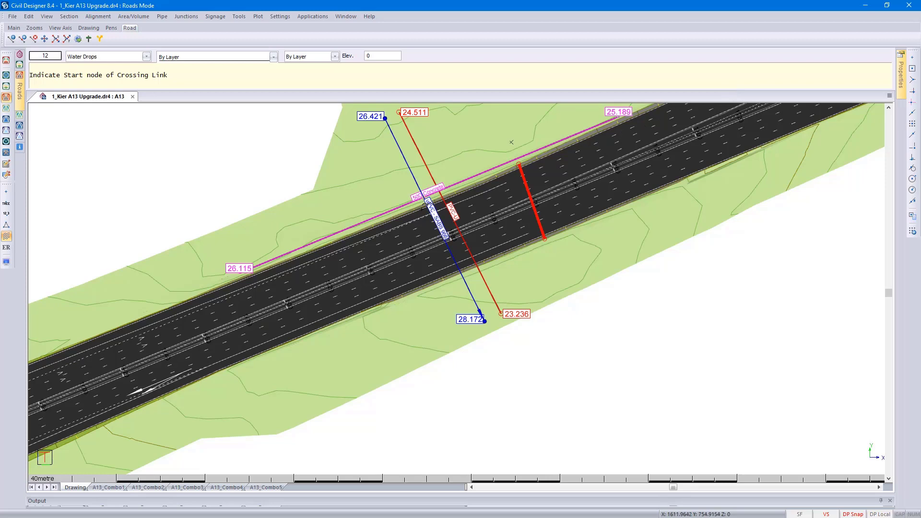
right_click(35, 263)
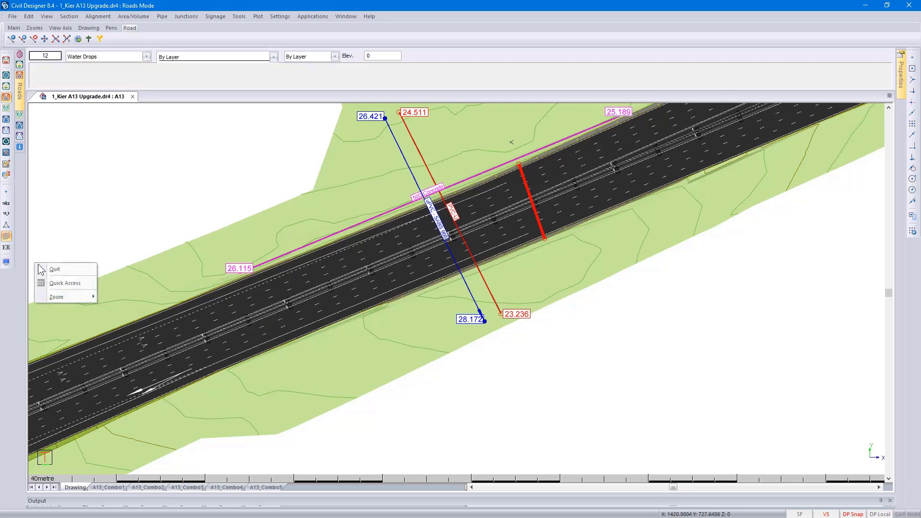
left_click(45, 267)
- In the crossing services display settings, set the Culvert Crossing node text to {INVERT} and its link text to {TYPE}
left_click(7, 263)
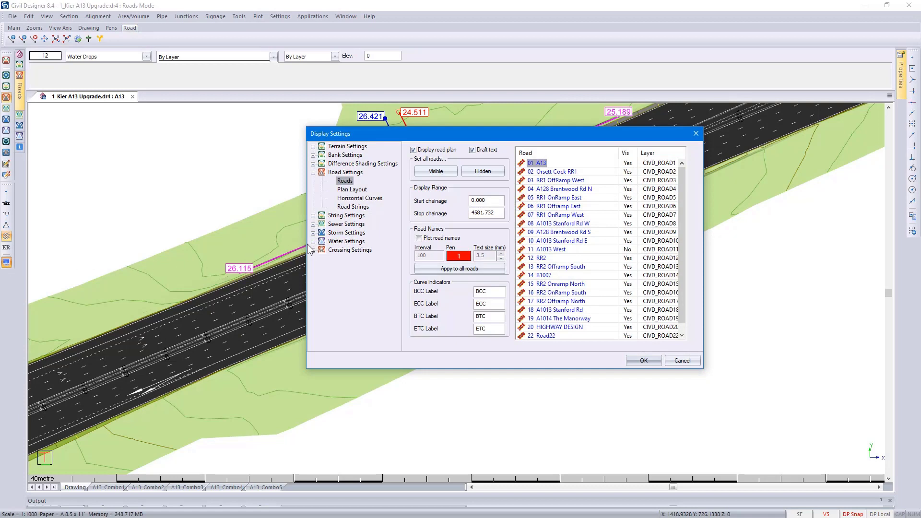
left_click(313, 251)
left_click(342, 259)
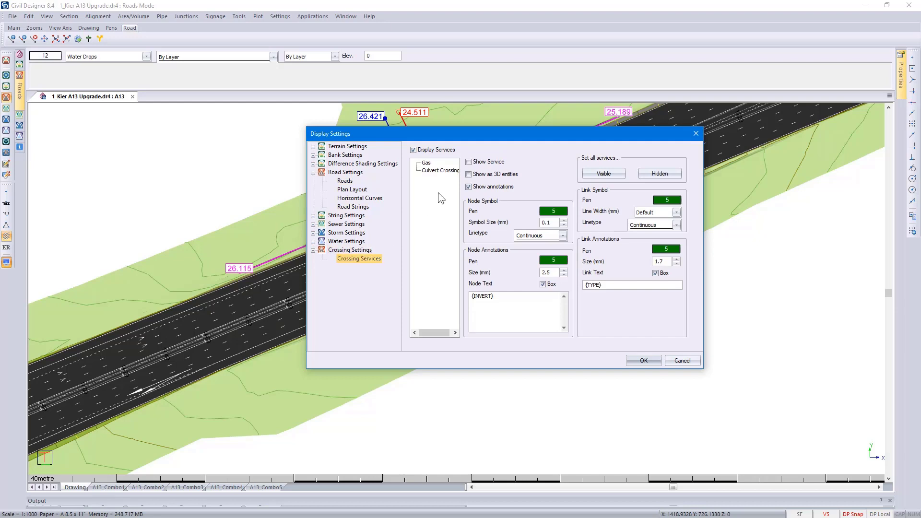
left_click(435, 171)
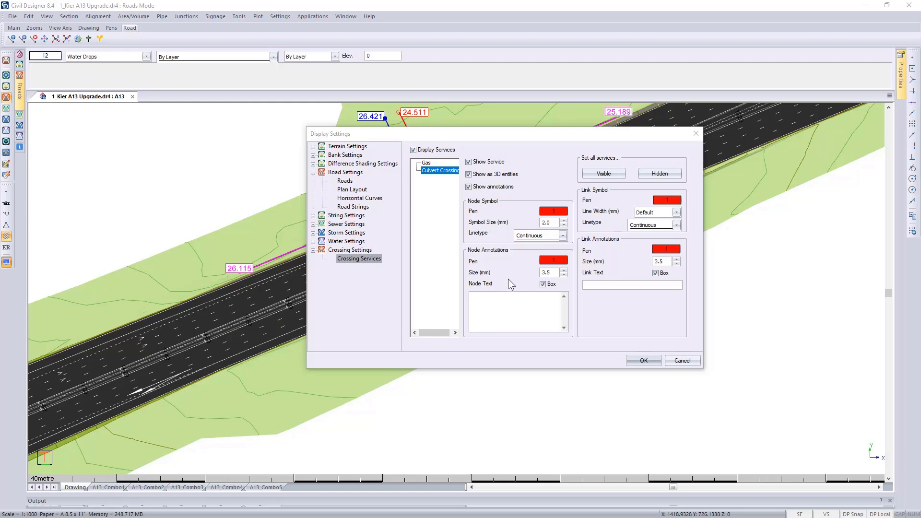
right_click(511, 307)
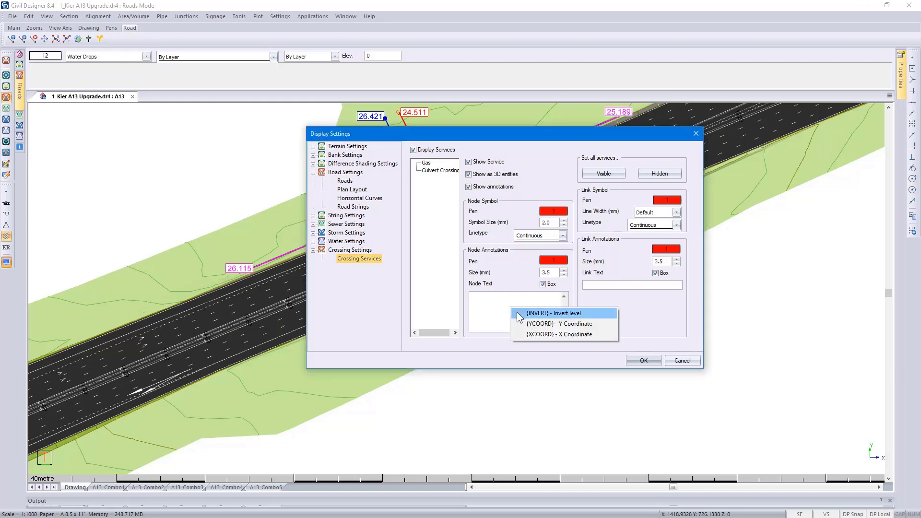
left_click(517, 313)
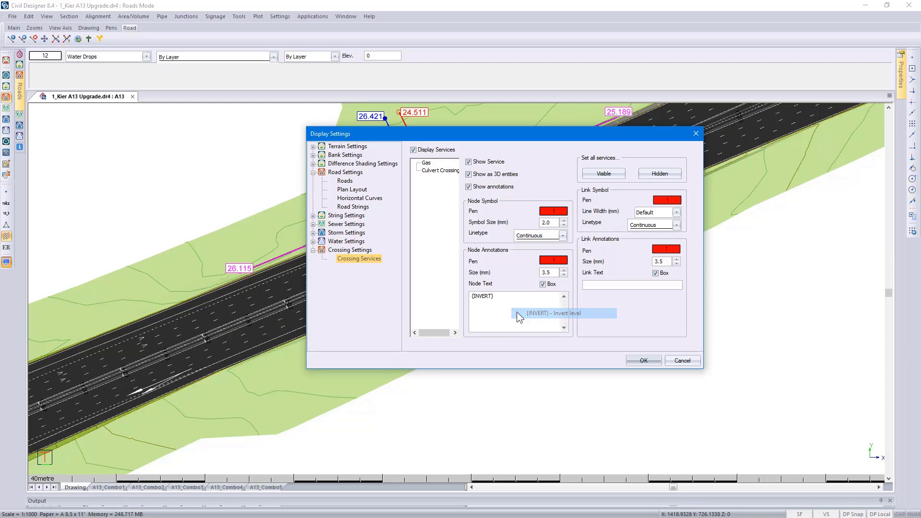
left_click(589, 286)
right_click(589, 286)
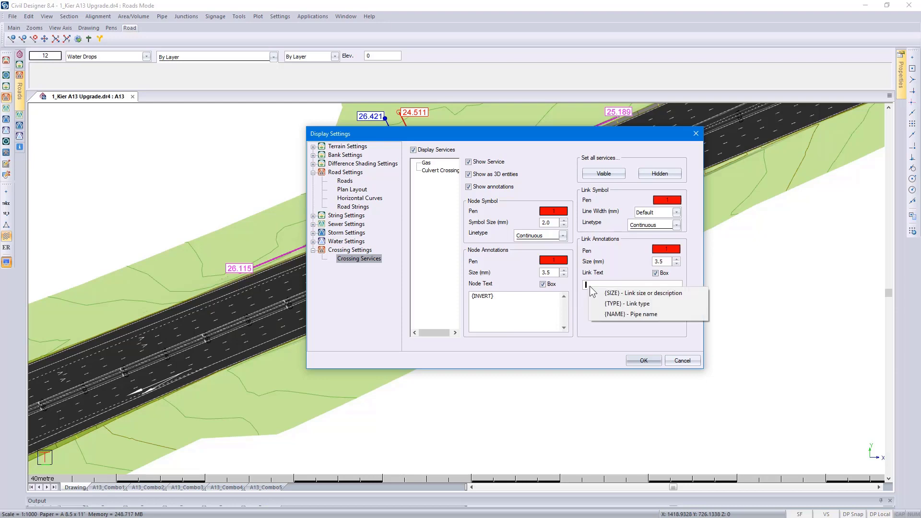
left_click(614, 305)
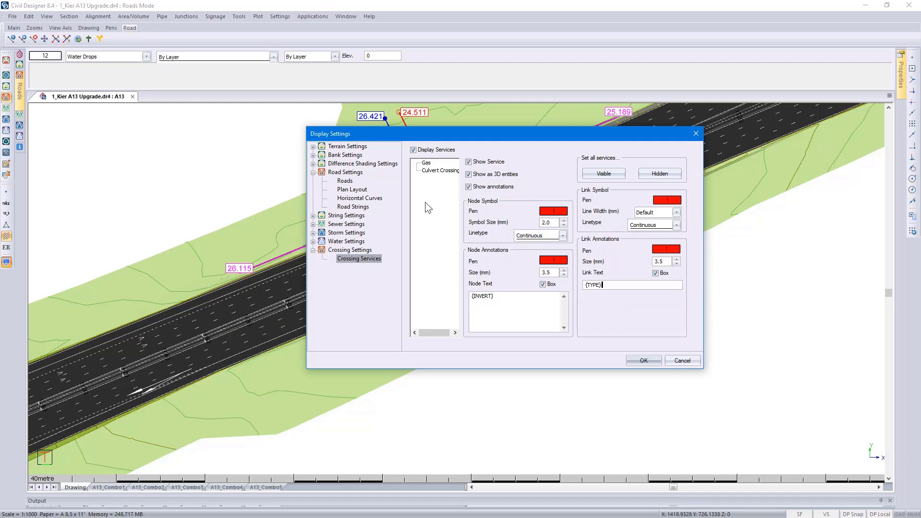
- Clear the Culvert Crossing node text and apply the display settings
left_click_drag(504, 297, 461, 305)
key("Delete")
left_click(640, 363)
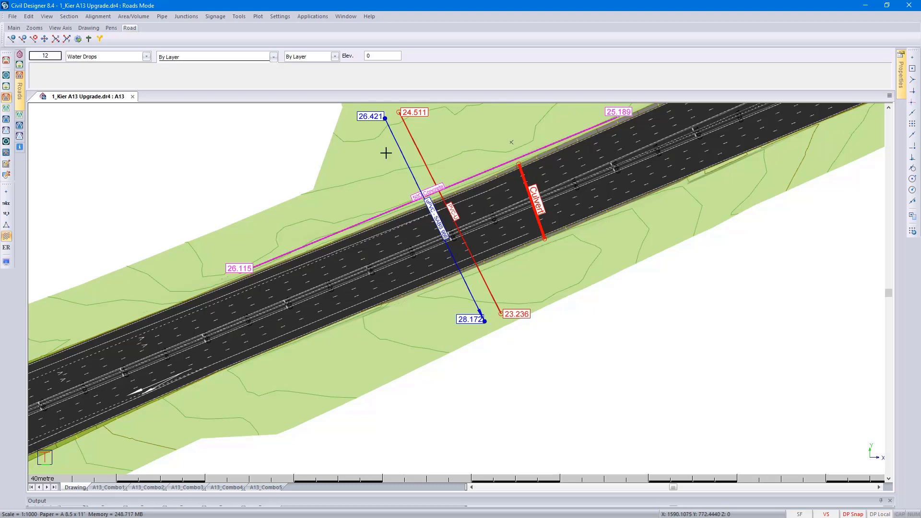
- Look up the culvert's skew section in the A13 chainage records, and close the records
left_click(238, 16)
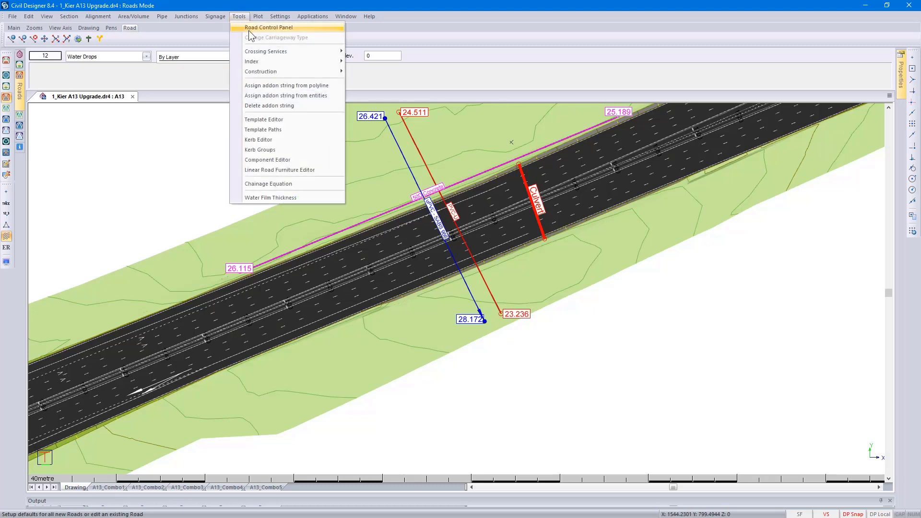
mouse_move(307, 62)
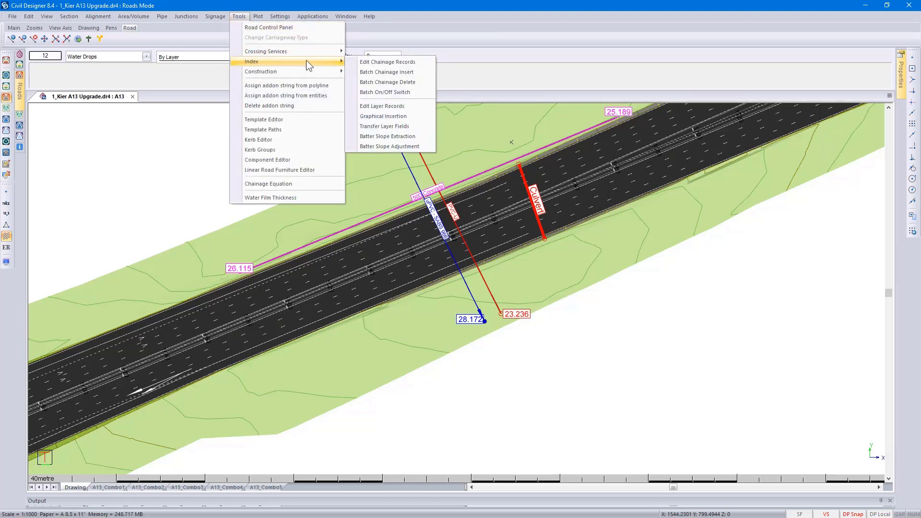
left_click(372, 62)
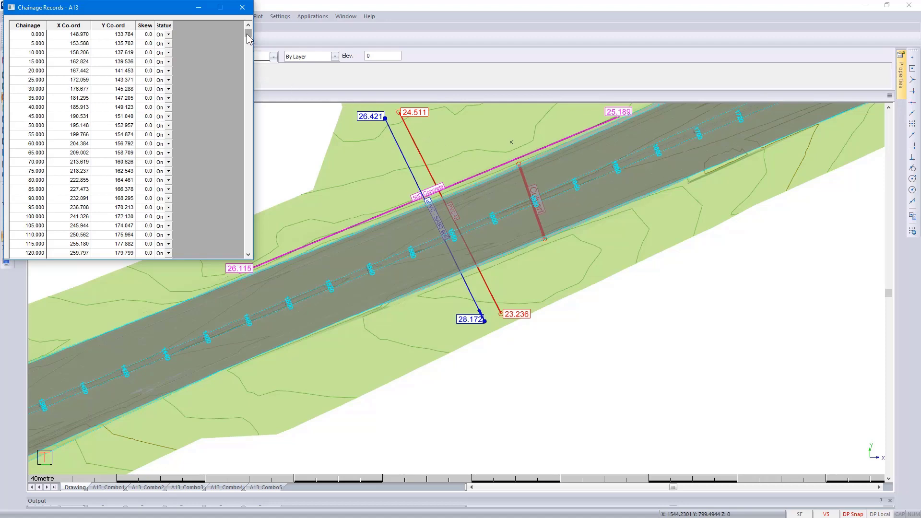
left_click_drag(247, 34, 246, 108)
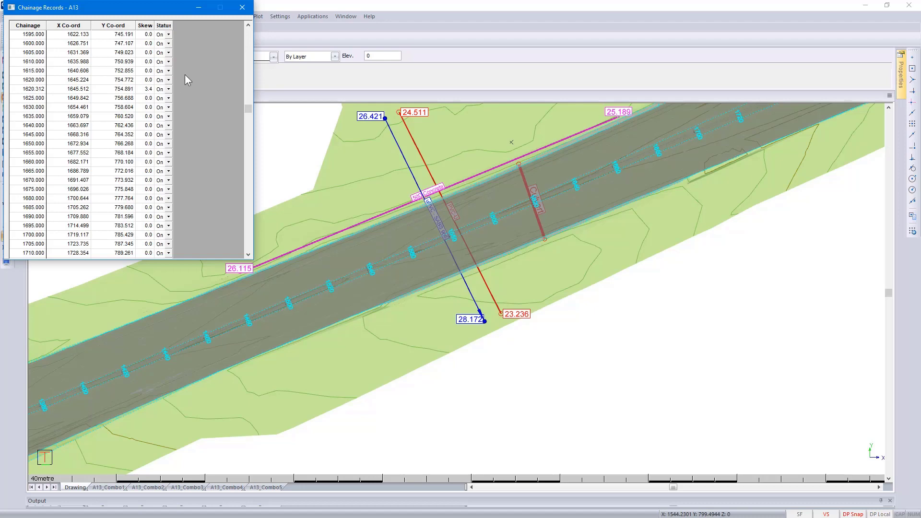
left_click(242, 7)
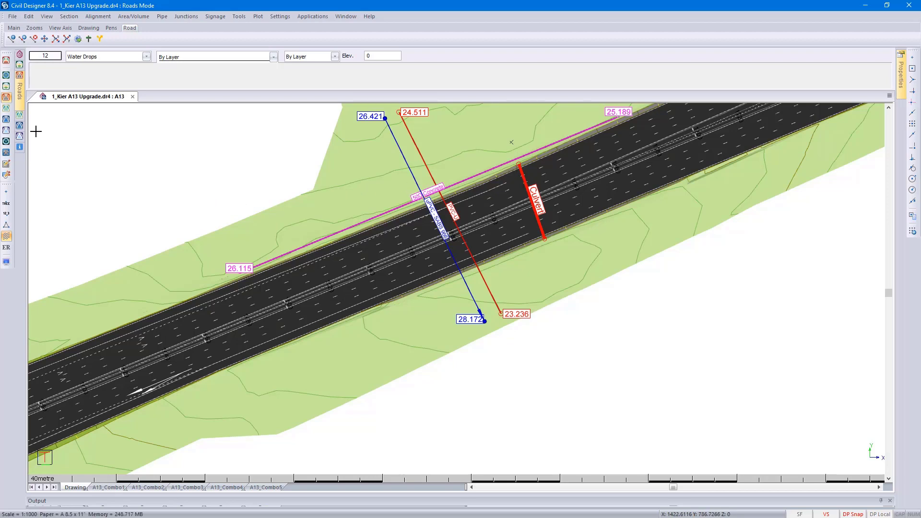
- In Stormwater mode, check for service clashes between Storm and Culvert Crossing with 1.000 m clearance, and close the clash check
left_click(7, 120)
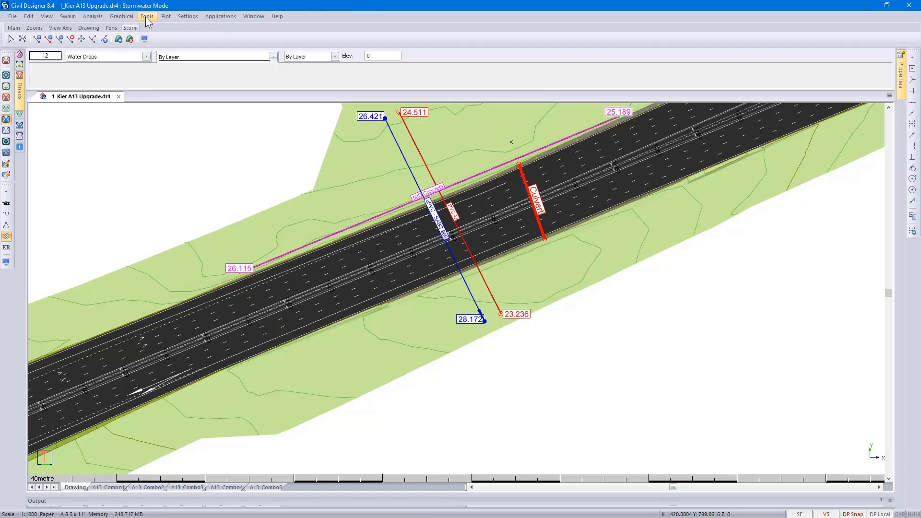
left_click(145, 16)
left_click(154, 37)
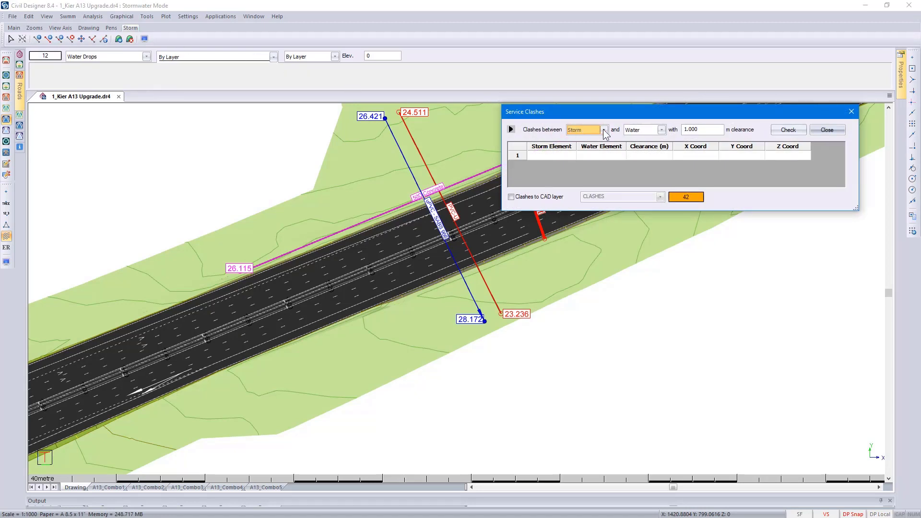
left_click(661, 130)
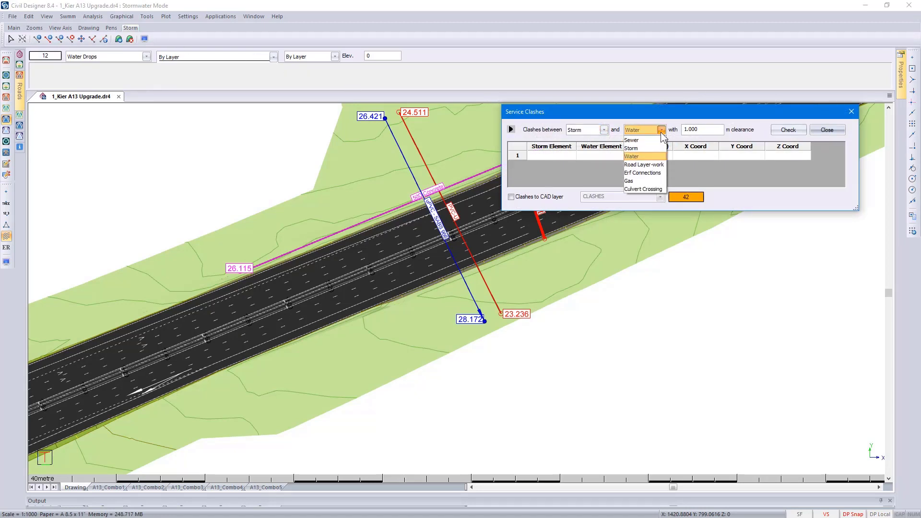
left_click(653, 188)
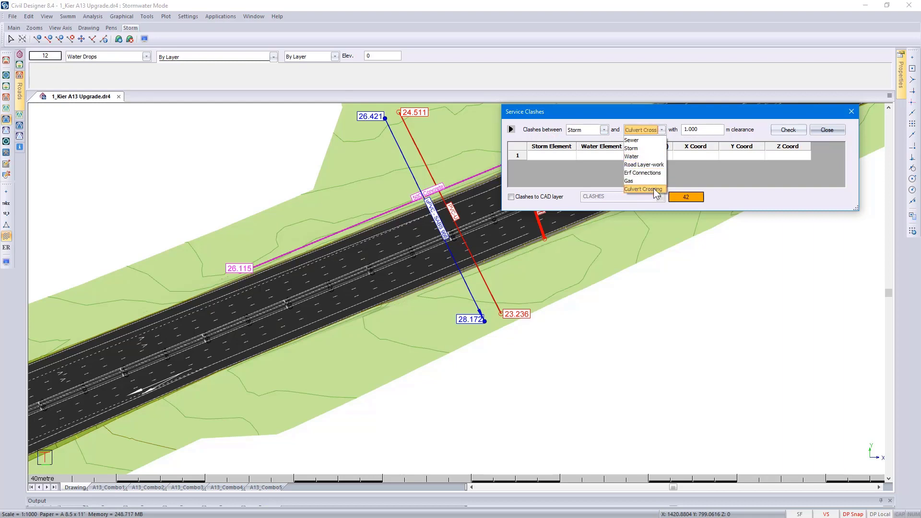
double_click(703, 129)
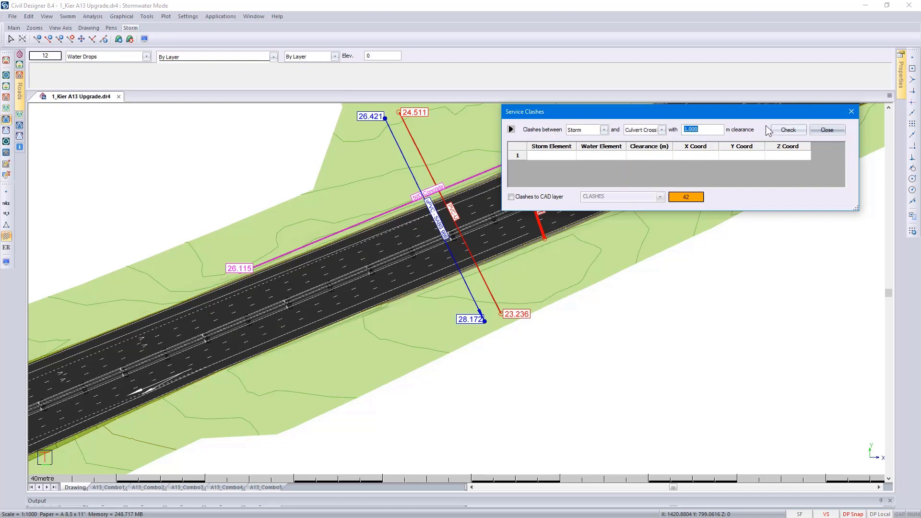
left_click(780, 129)
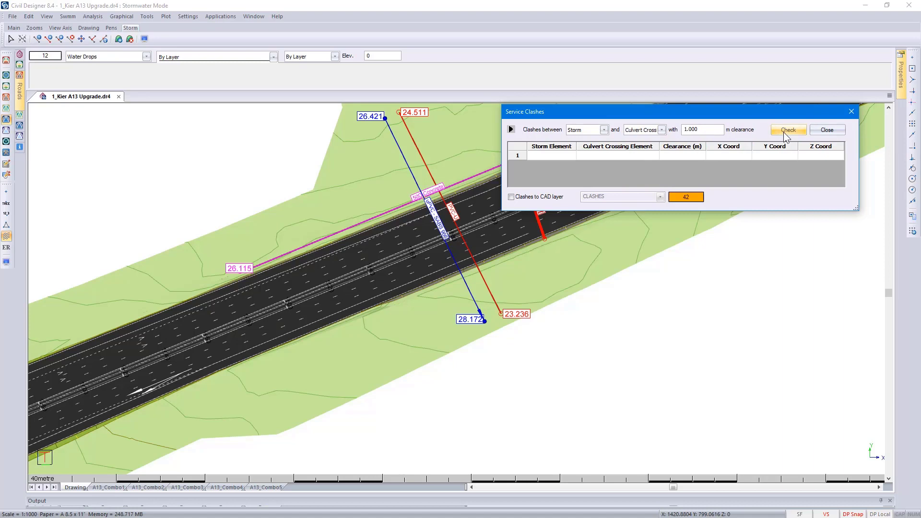
left_click(828, 131)
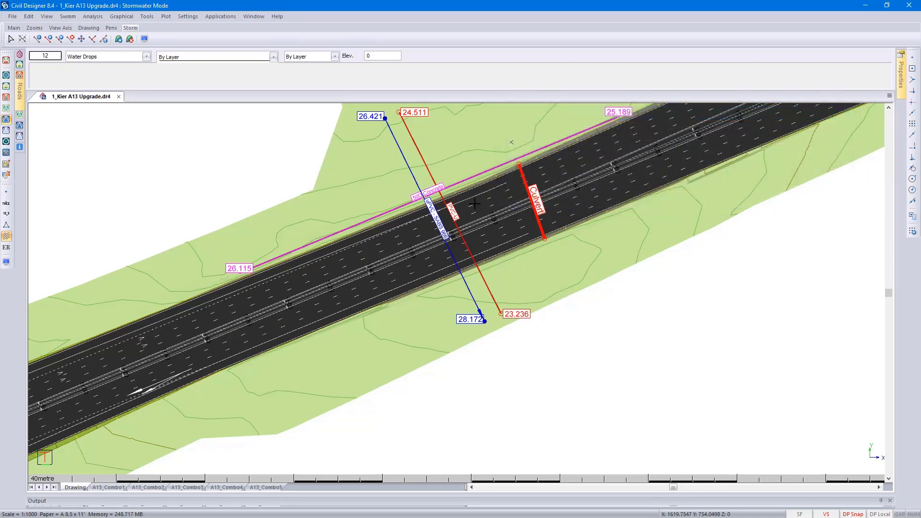
- Render the model in 3D and examine the culvert's opening in the embankment from the back of the road
right_click(477, 208)
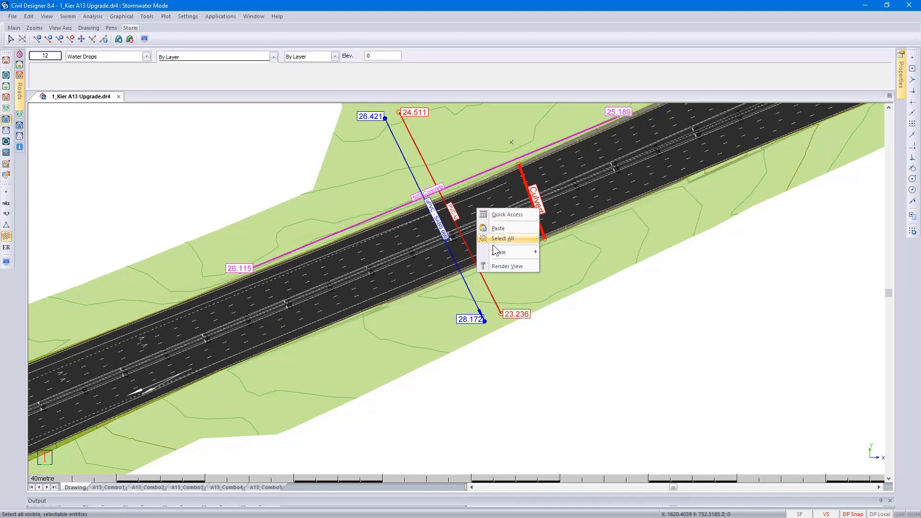
left_click(501, 265)
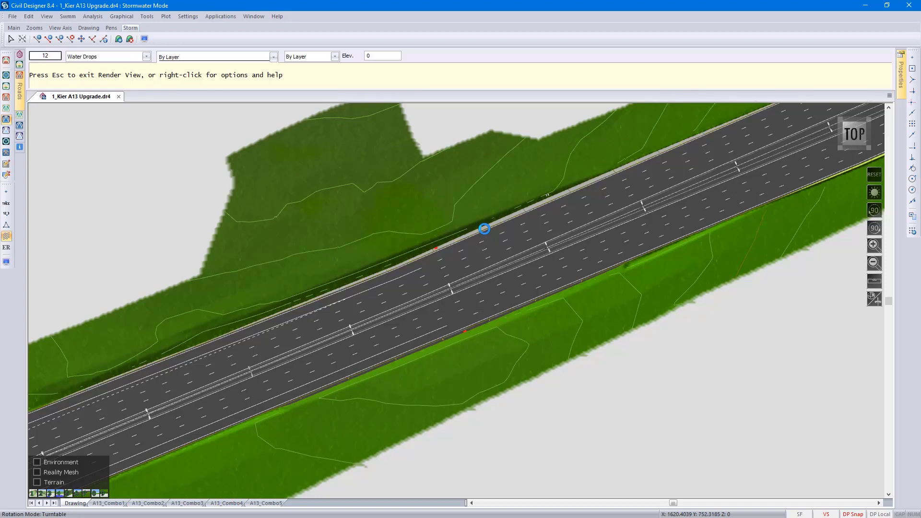
key("1")
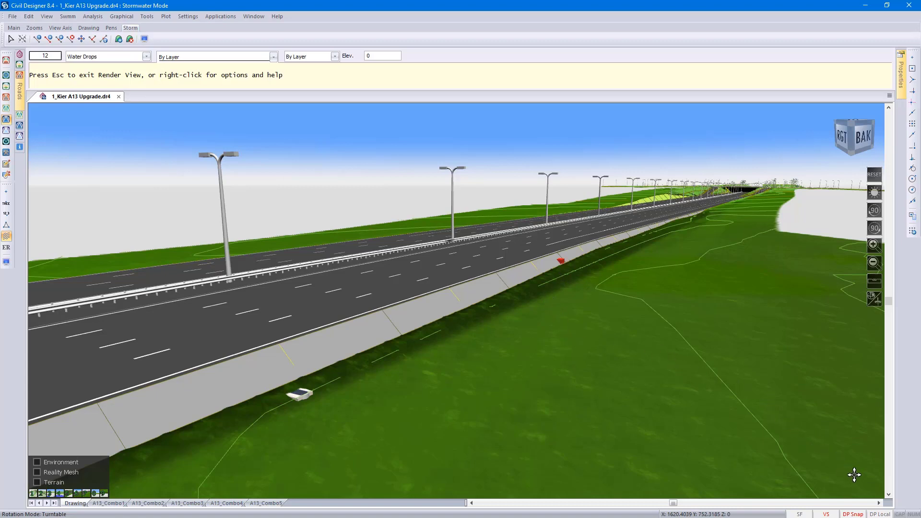
middle_click_drag(854, 475, 447, 435)
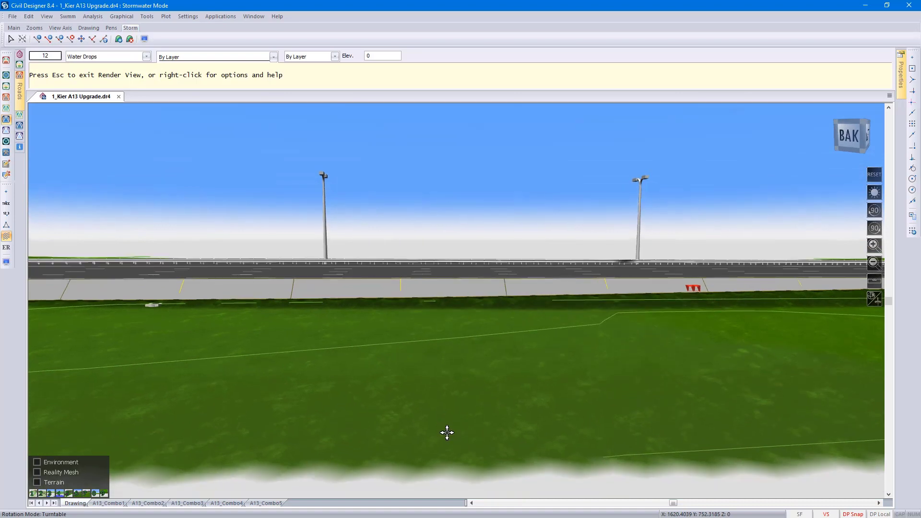
double_click(691, 292)
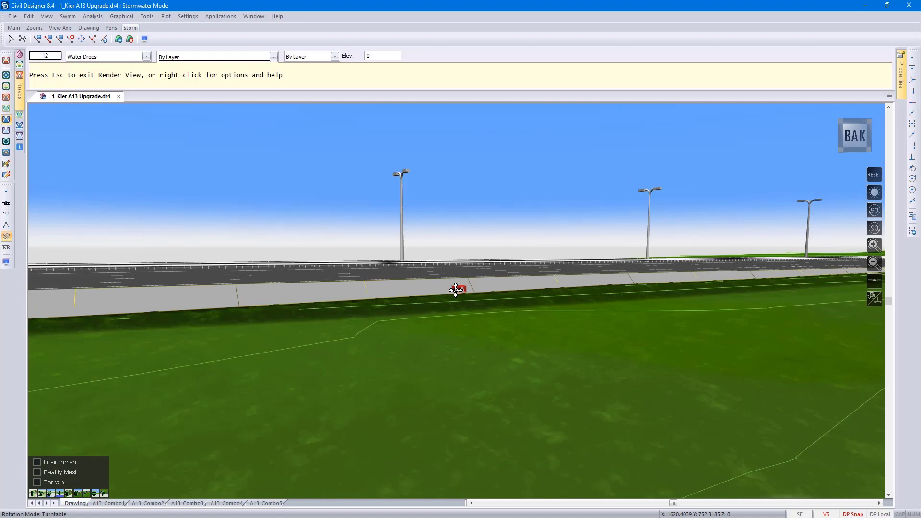
scroll(456, 290, "up", 3)
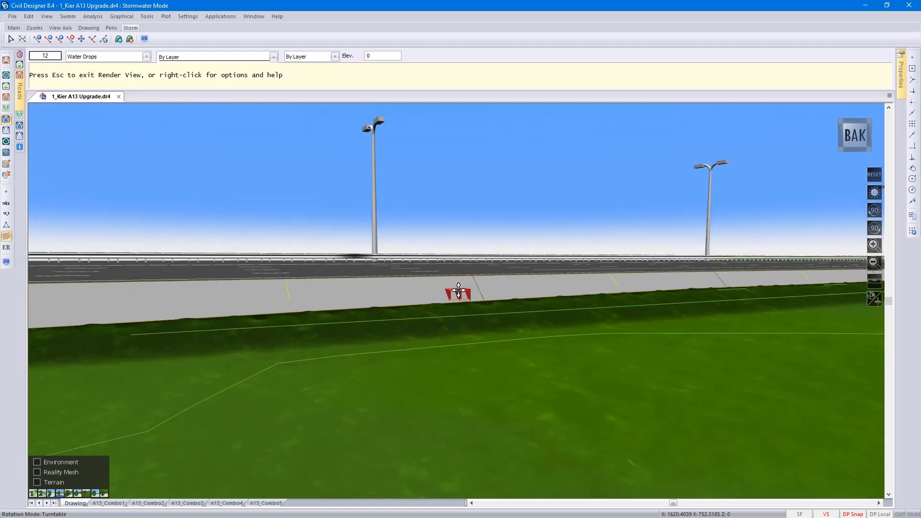
scroll(458, 290, "up", 3)
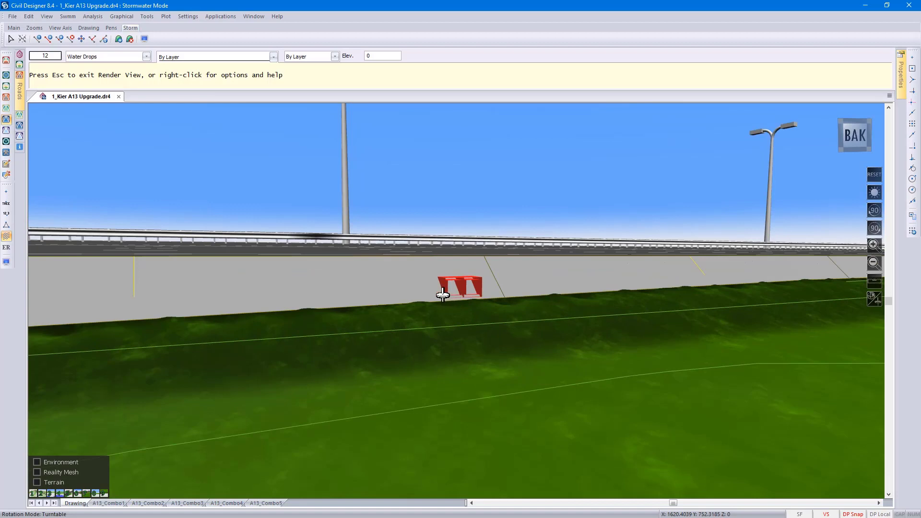
- Inspect the culvert's other end and the services from beneath the road, and exit the render view
left_click_drag(400, 288, 229, 283)
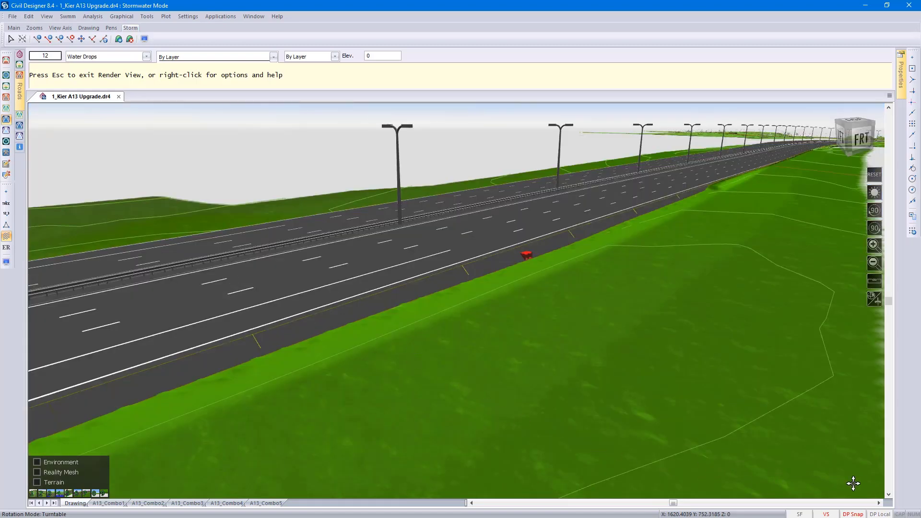
left_click_drag(861, 486, 857, 484)
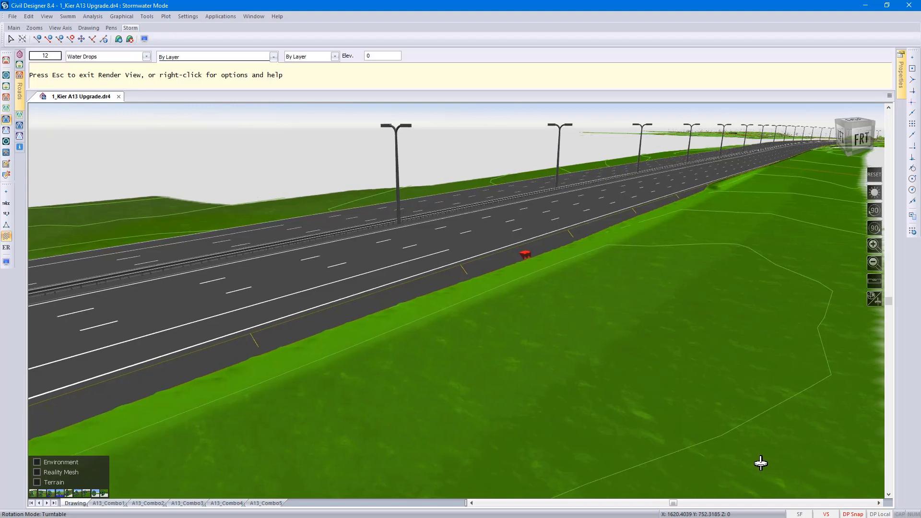
left_click_drag(689, 461, 536, 388)
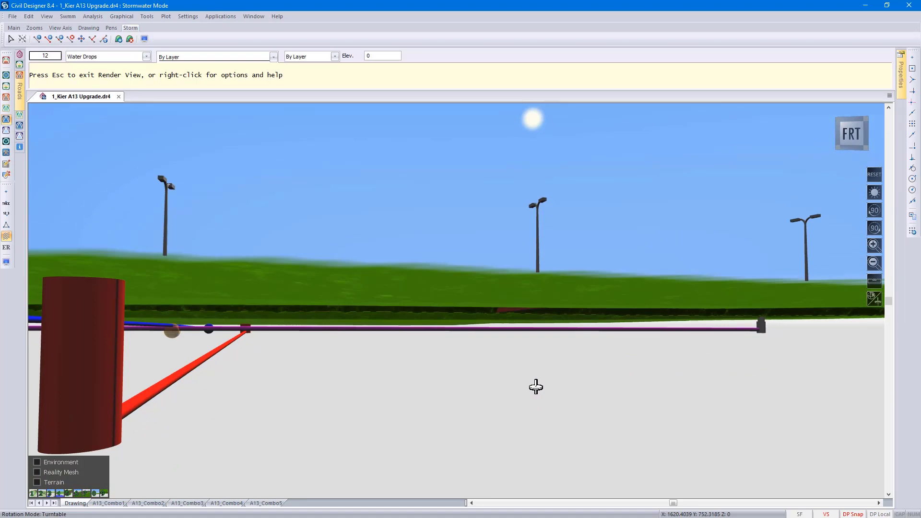
left_click_drag(536, 387, 498, 288)
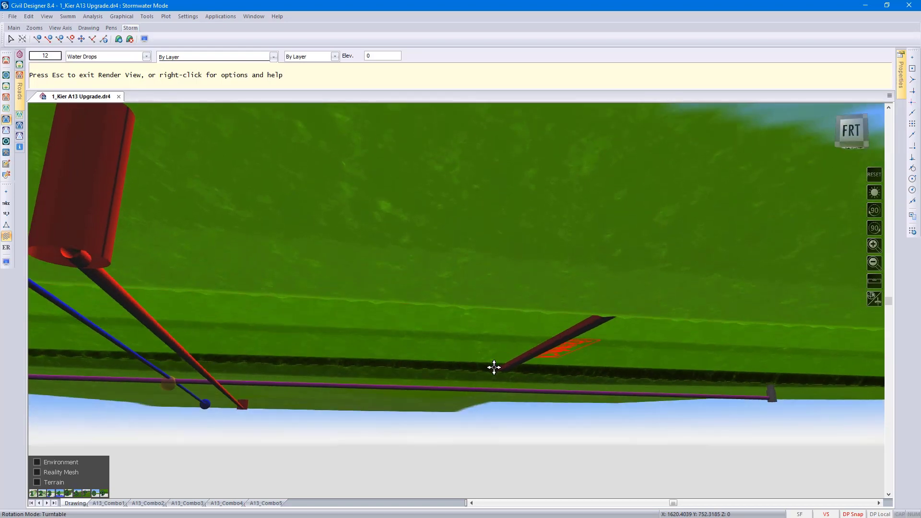
key("Escape")
key("Return")
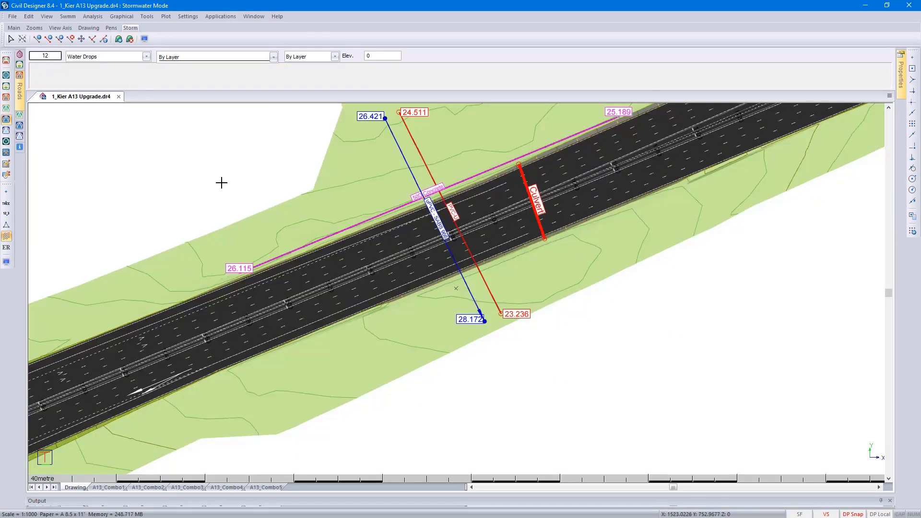
- Return to Roads mode and review the Culvert Crossing entry in the Crossing Services Editor
left_click(6, 98)
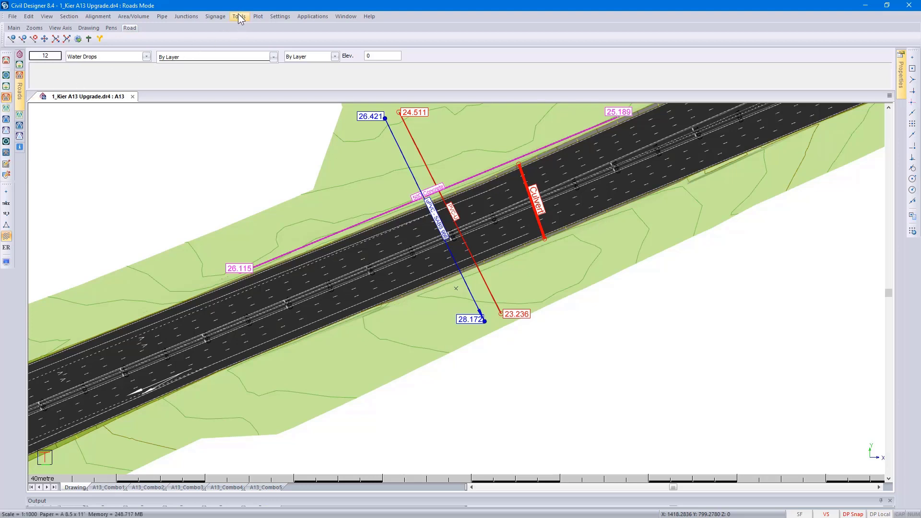
left_click(238, 16)
mouse_move(304, 51)
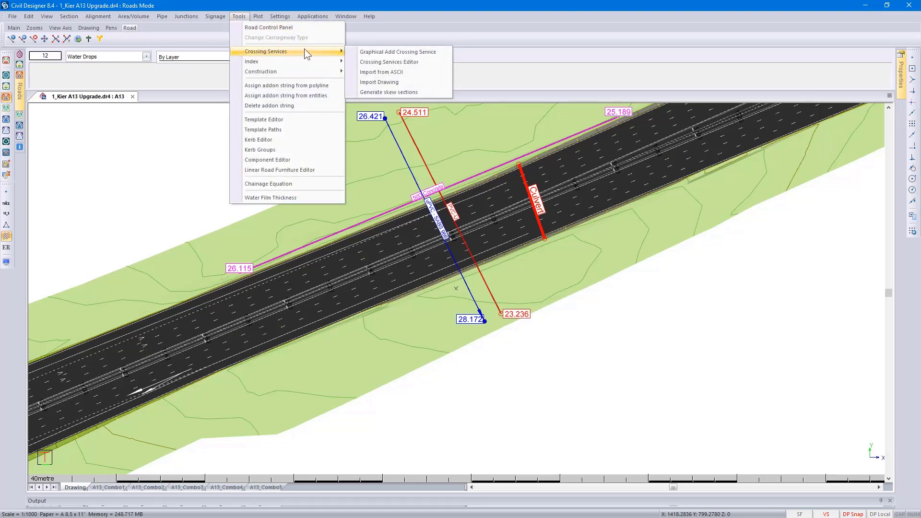
left_click(427, 62)
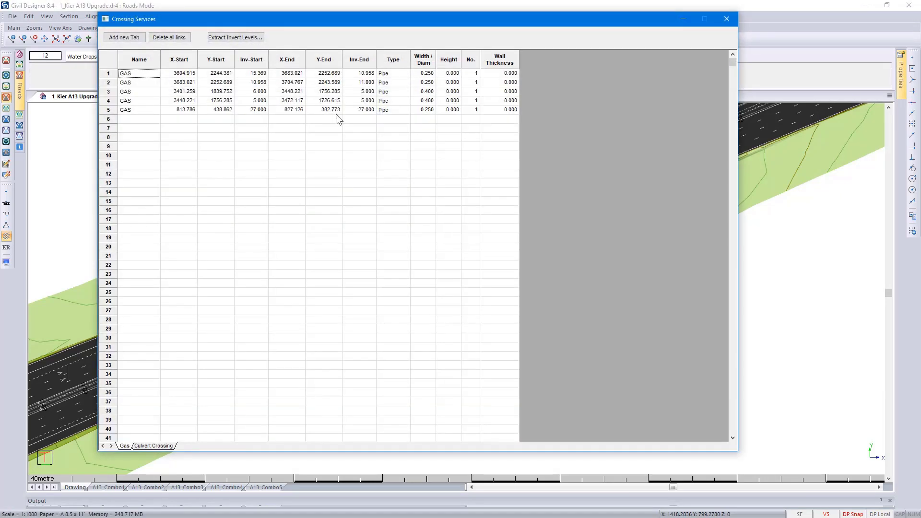
left_click(163, 447)
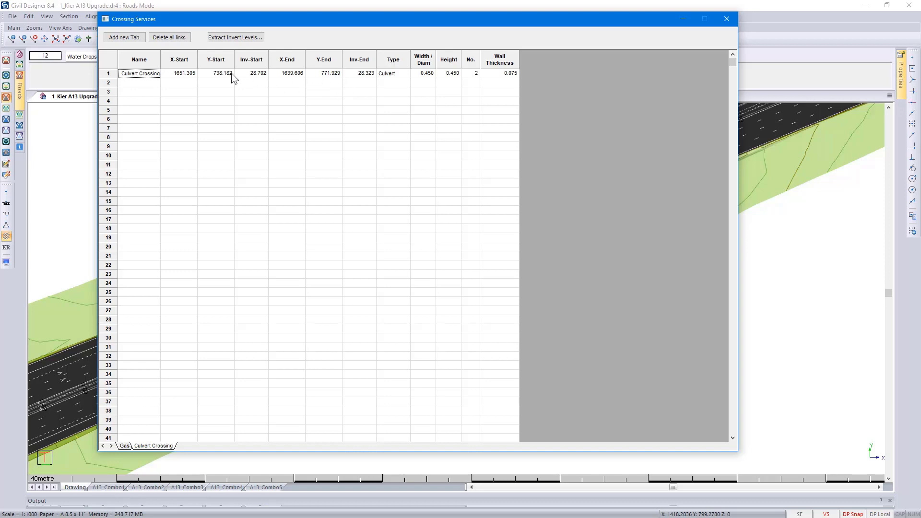
- Add a new crossing services tab named Electrical
left_click(122, 39)
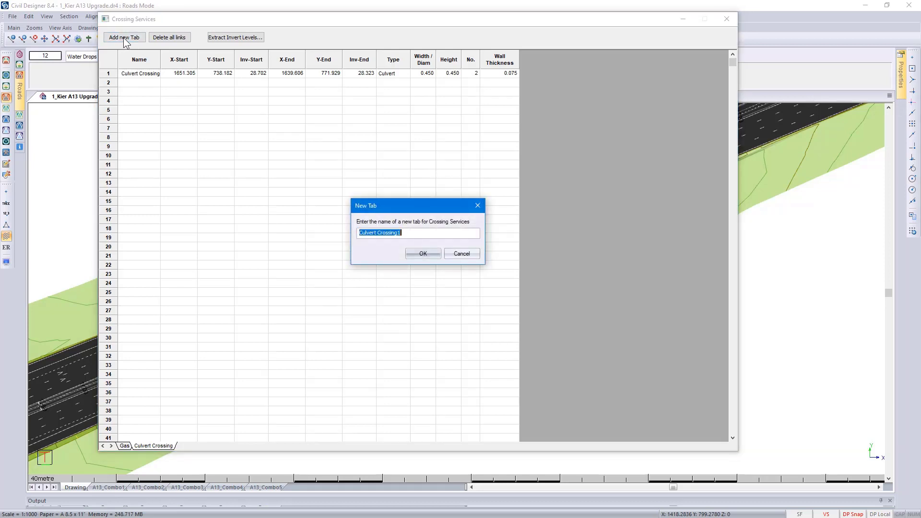
type("Electrical")
left_click(416, 254)
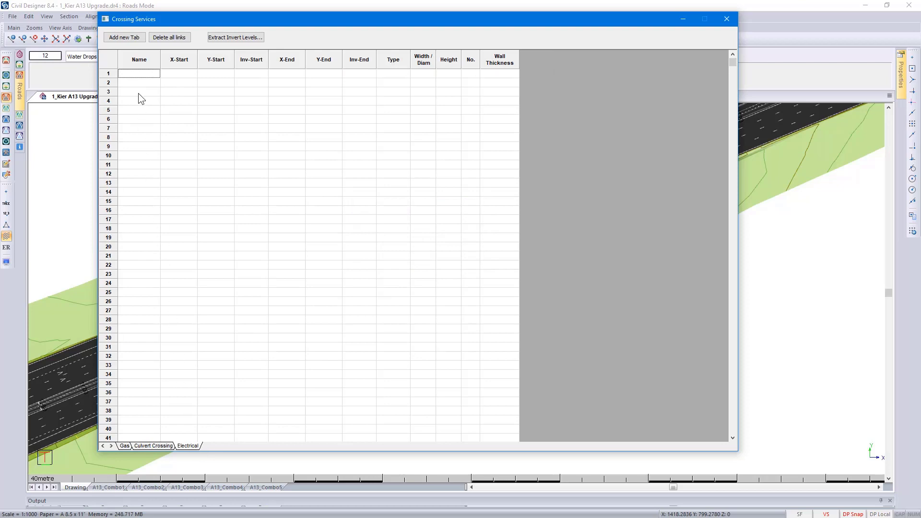
- Import Electrical.csv into the Electrical tab, look through the rows, and close the editor, saving the pipe crossings
right_click(138, 76)
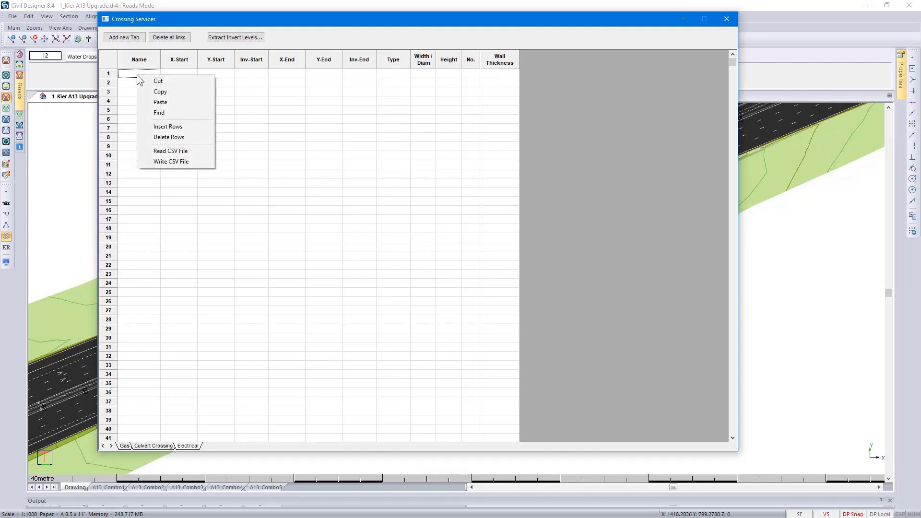
left_click(196, 154)
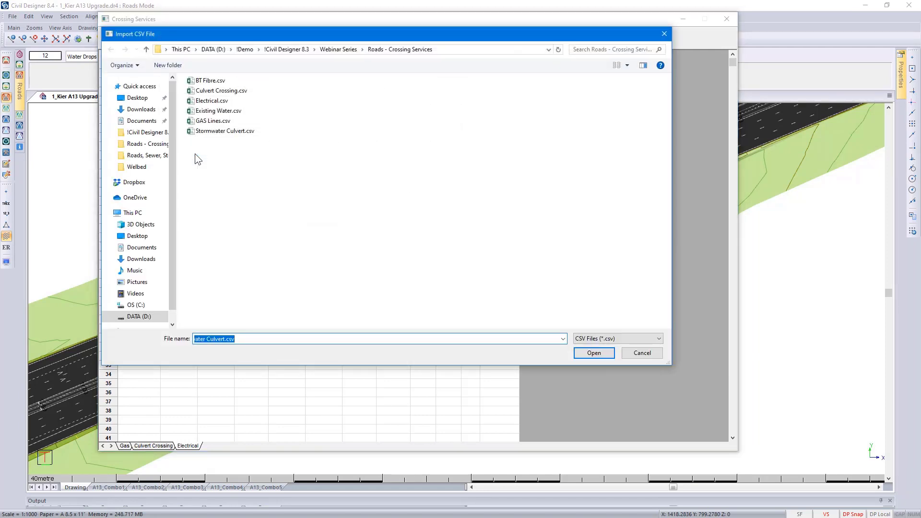
left_click(215, 102)
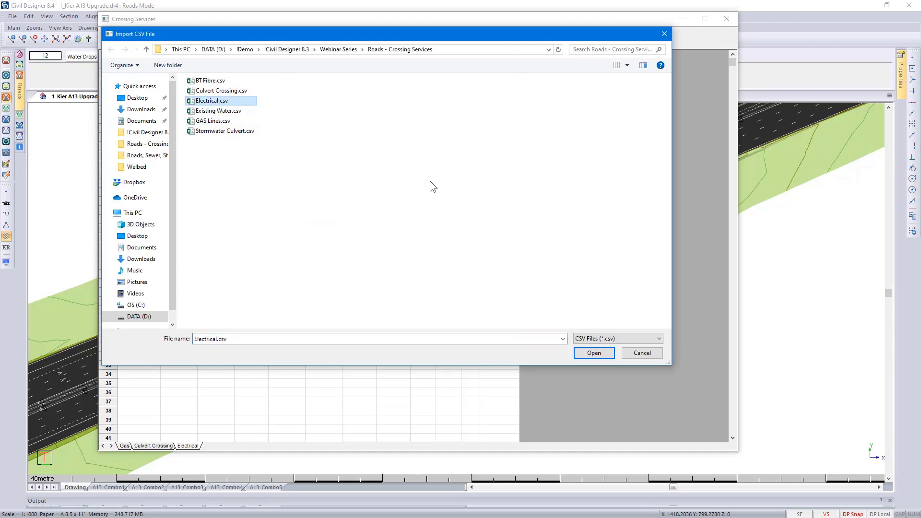
left_click(593, 354)
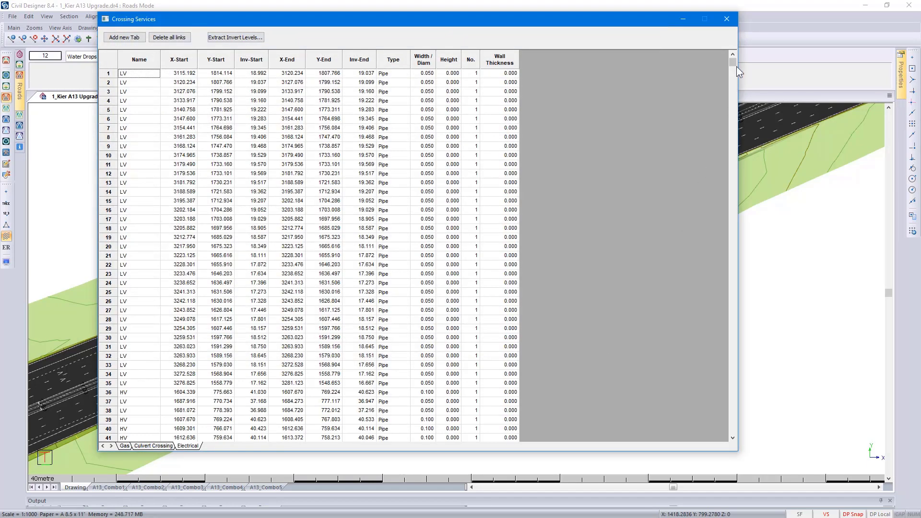
left_click_drag(734, 60, 731, 433)
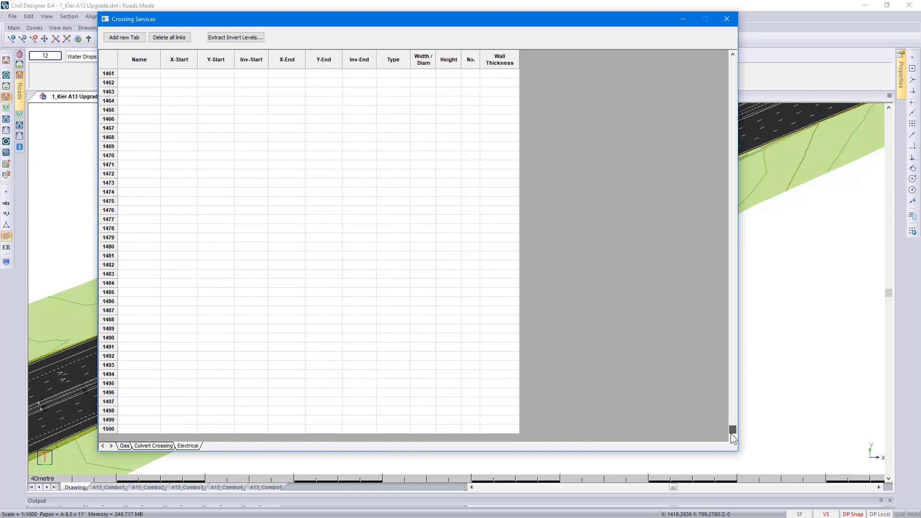
left_click_drag(733, 432, 740, 57)
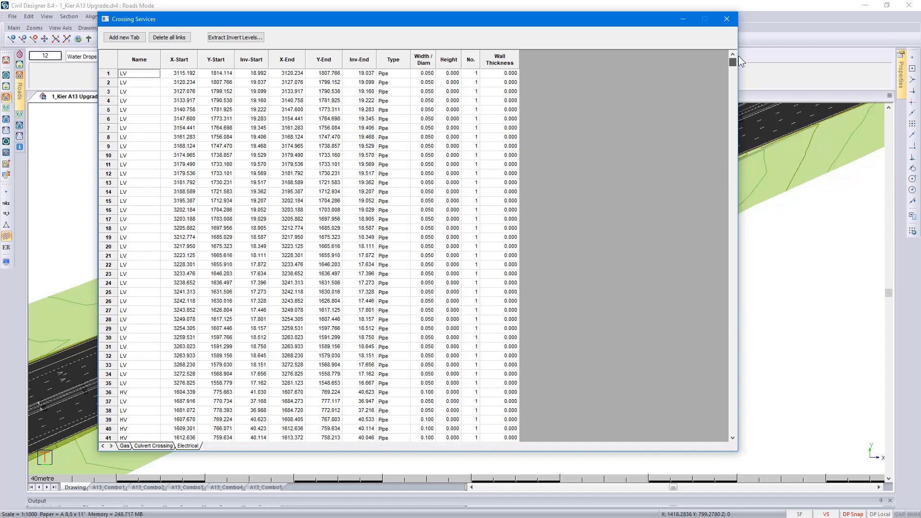
left_click(726, 18)
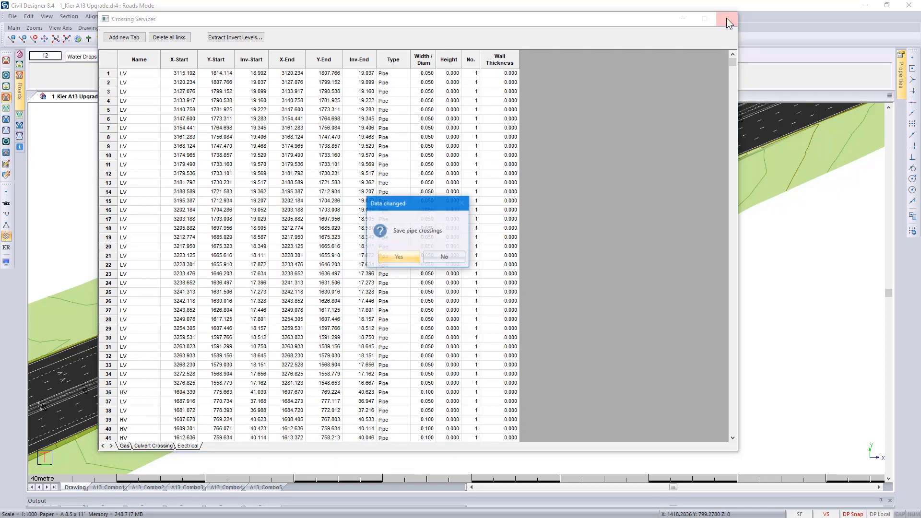
left_click(398, 258)
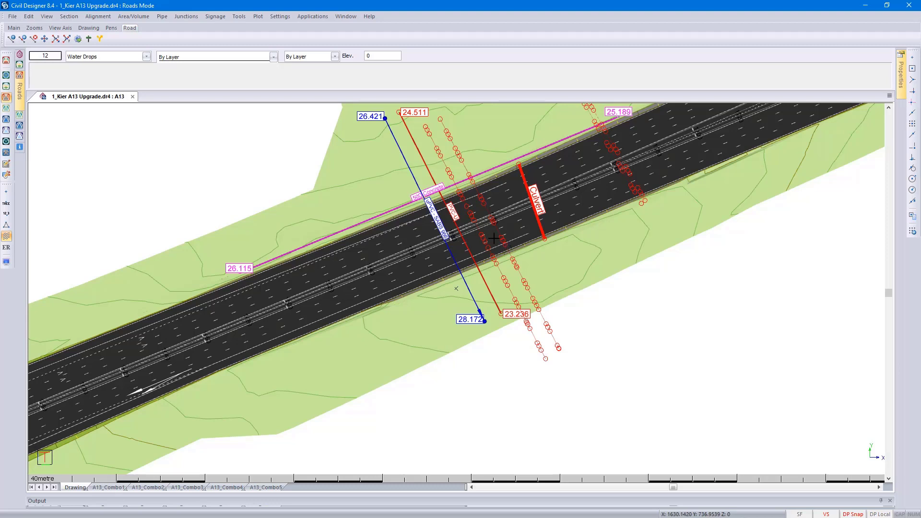
left_click(238, 17)
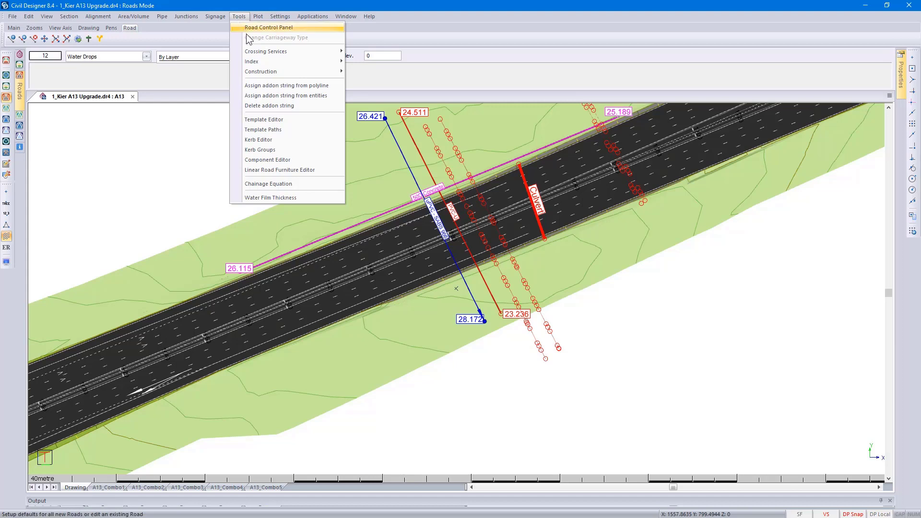
mouse_move(260, 51)
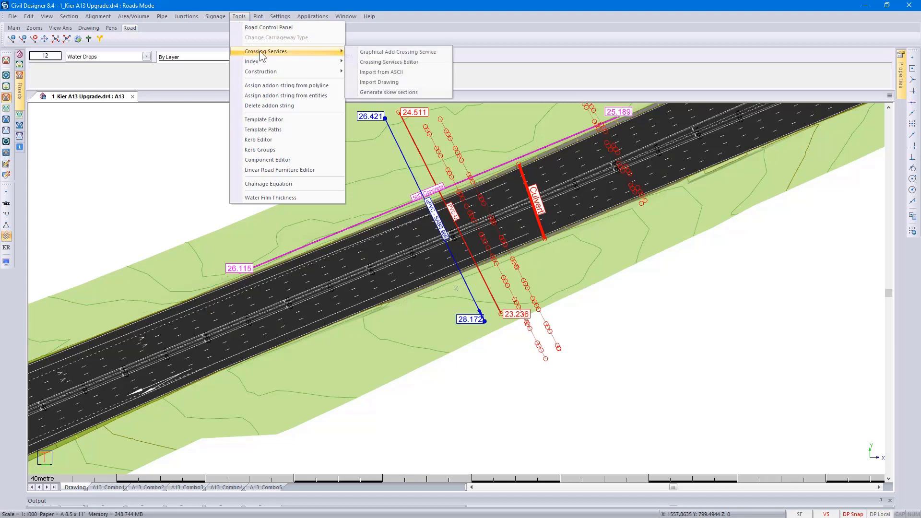
left_click(391, 73)
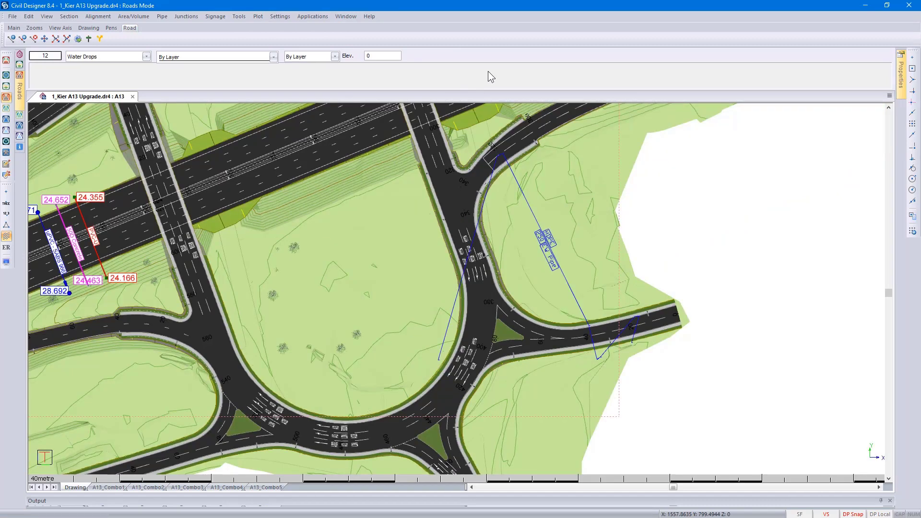
- Start an ASCII import of crossing services from BT Fibre.csv
left_click(240, 17)
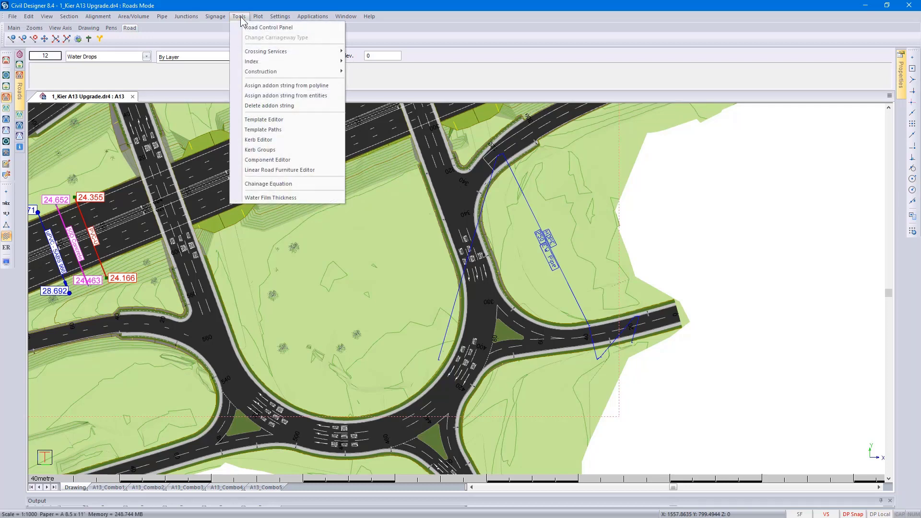
mouse_move(258, 51)
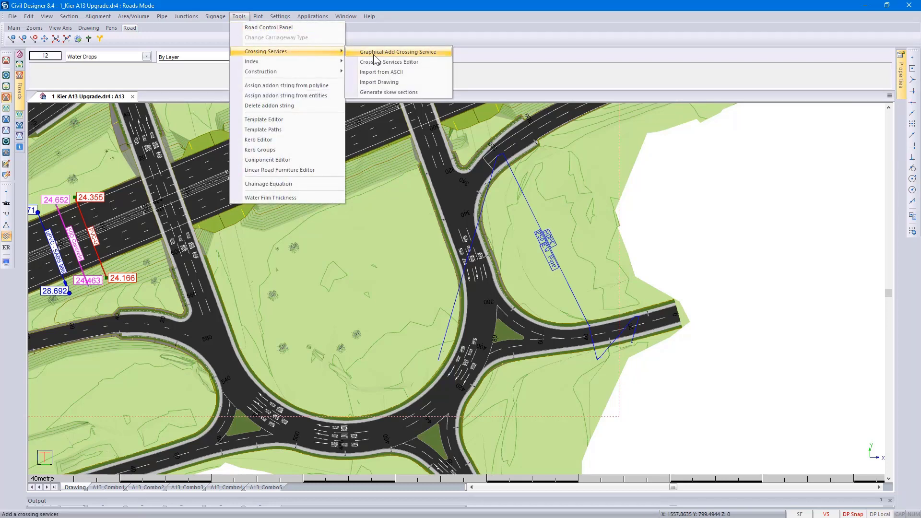
left_click(386, 73)
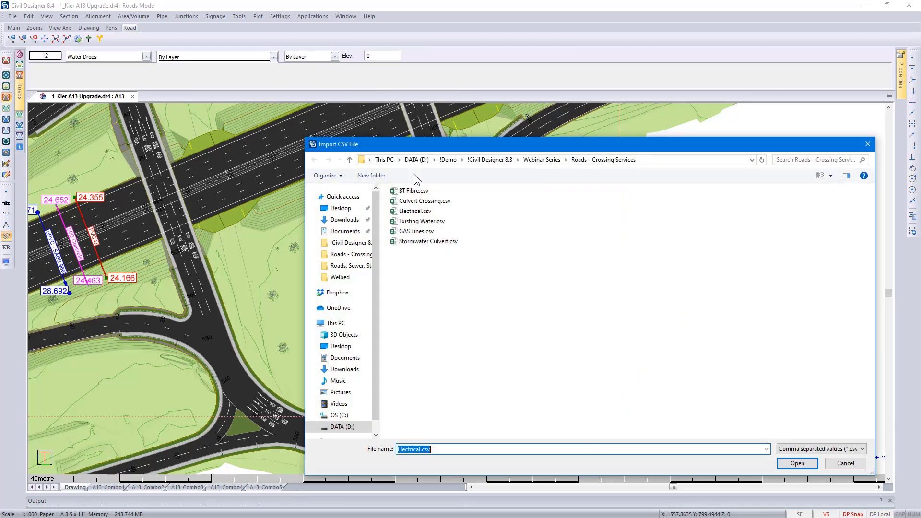
left_click(420, 192)
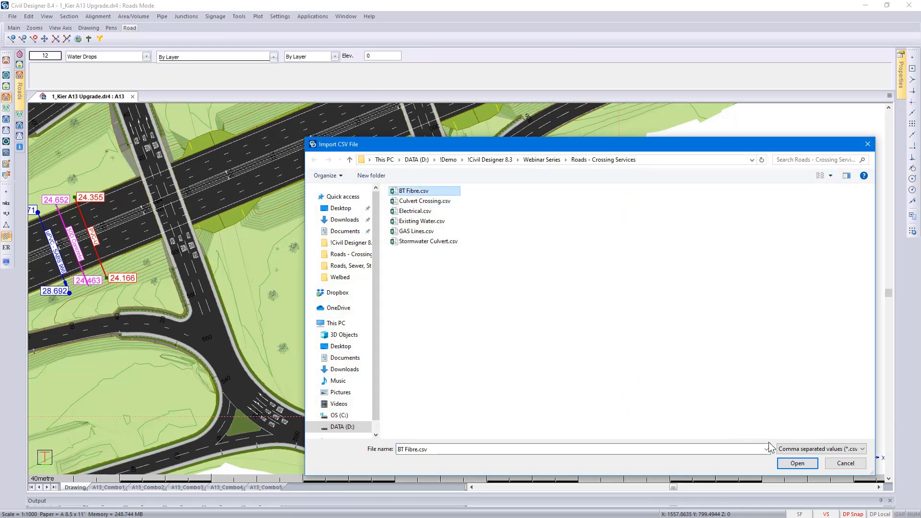
left_click(798, 464)
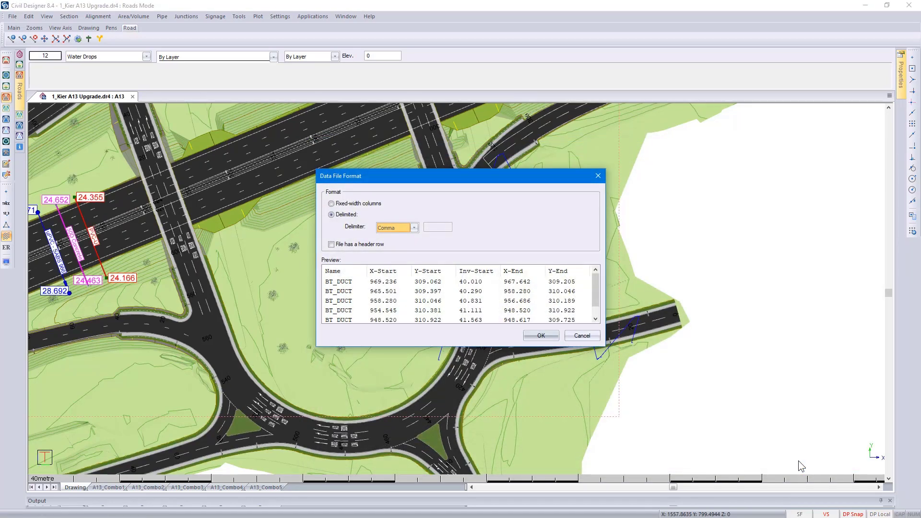
- Choose Other as the delimiter for the imported data file
left_click(415, 228)
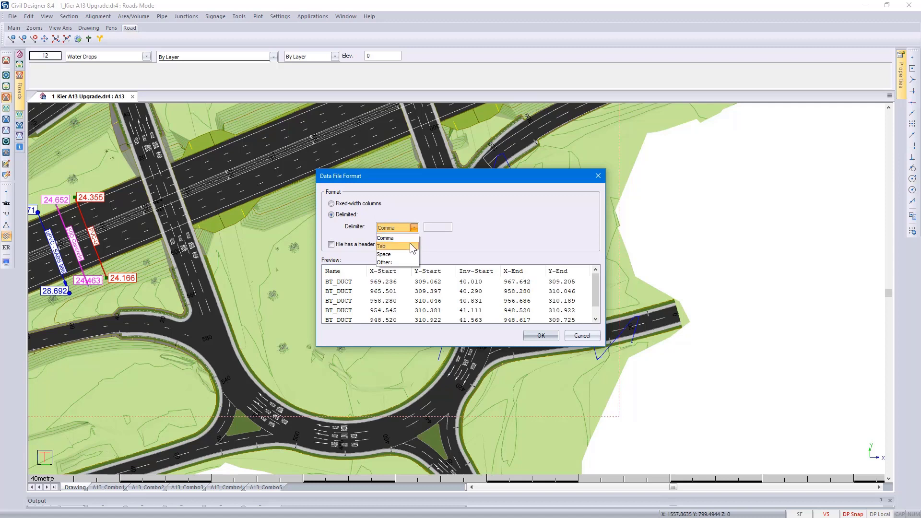
left_click(411, 262)
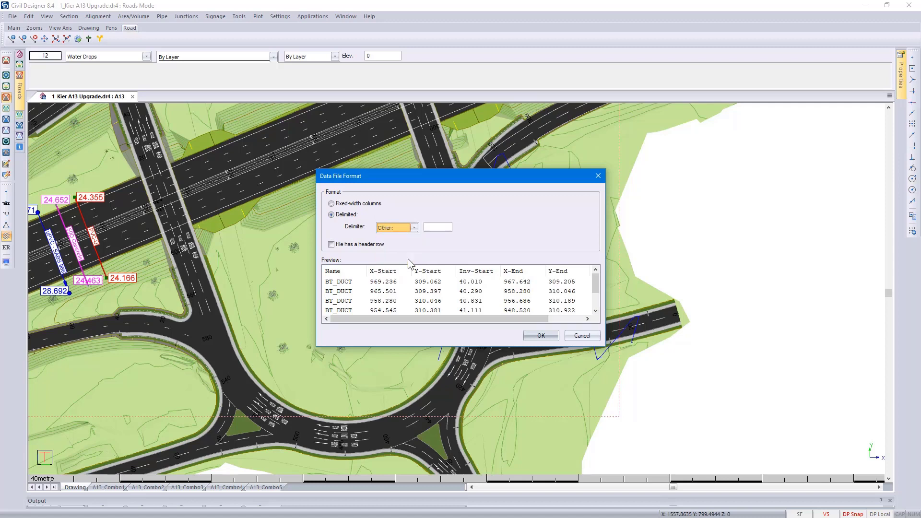
left_click(436, 228)
- Consult the help for the data file format, look through its ASCII Table of character values, and close the help
key("F1")
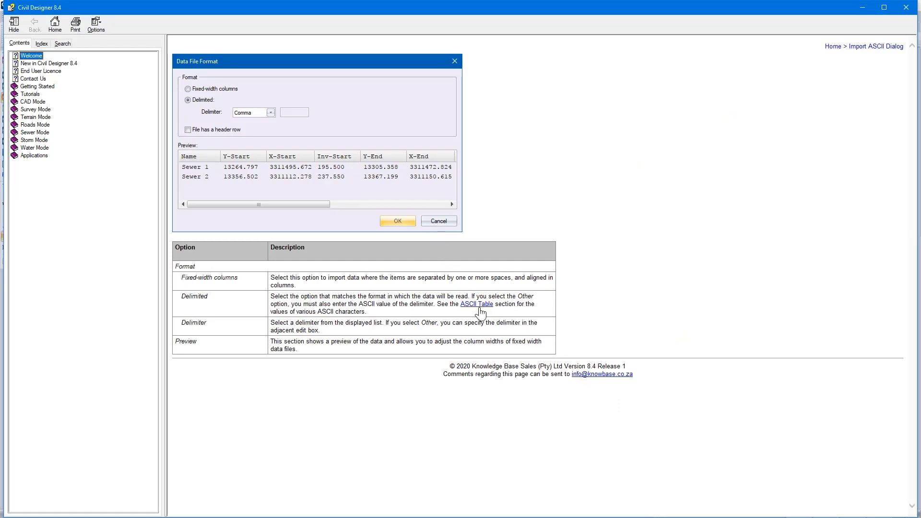
left_click(481, 312)
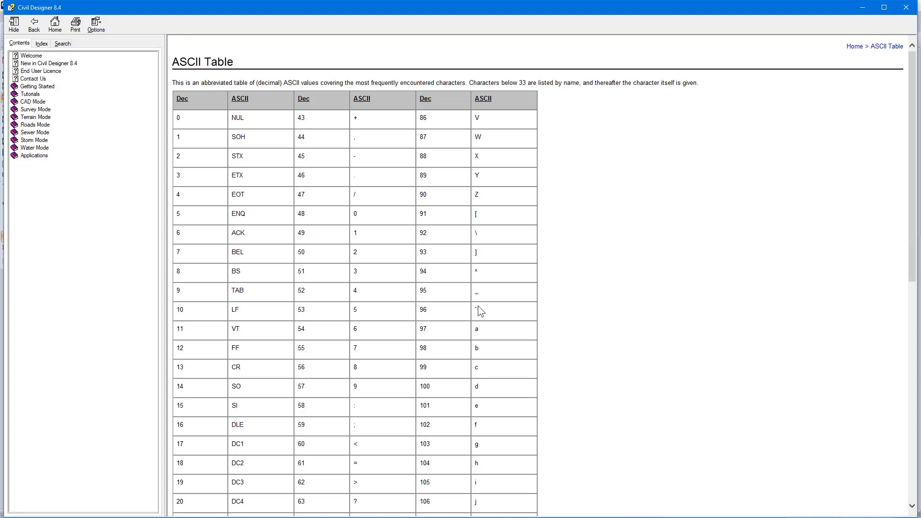
scroll(478, 307, "down", 7)
scroll(478, 306, "up", 7)
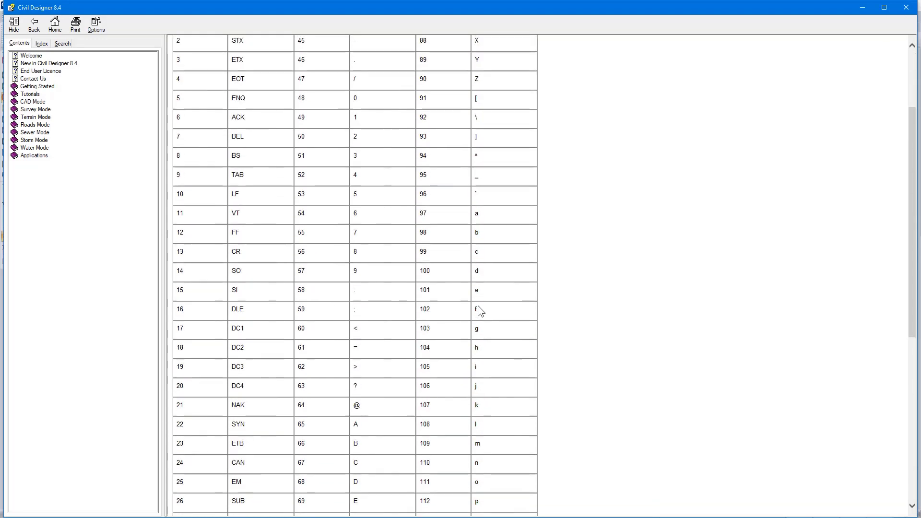
left_click(907, 7)
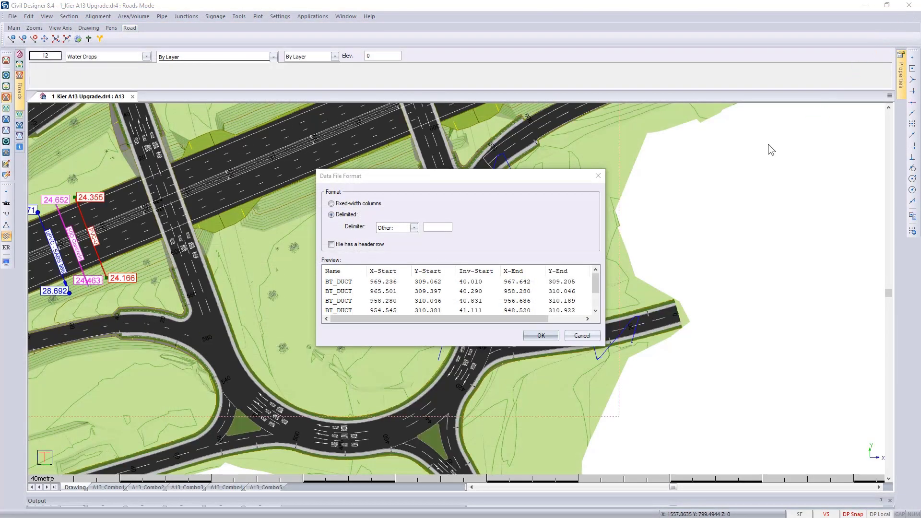
- Assign the first two preview columns to Name and X-Start, and review the remaining columns and rows of the file
left_click(360, 275)
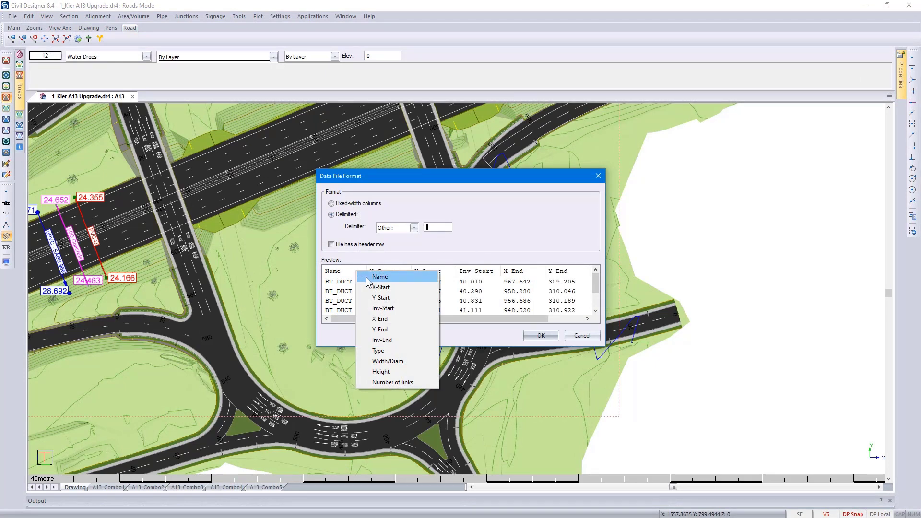
left_click(367, 281)
left_click(394, 271)
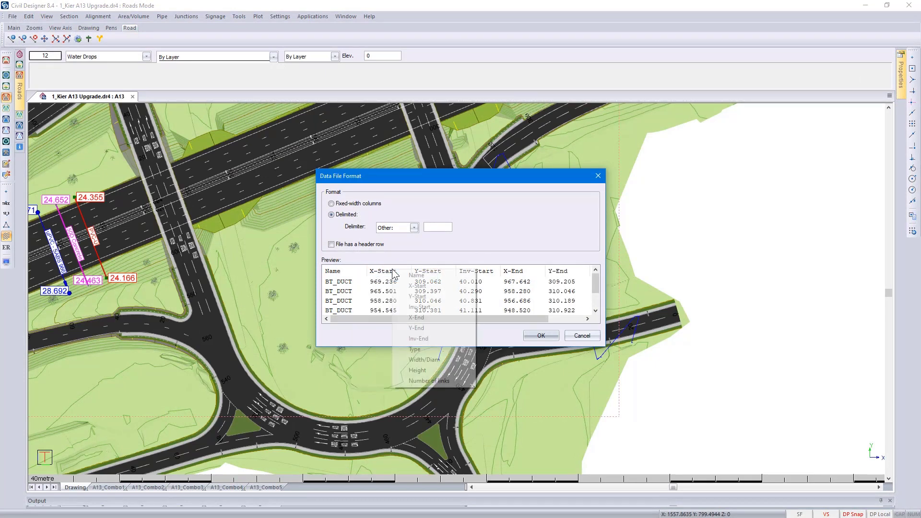
left_click(407, 287)
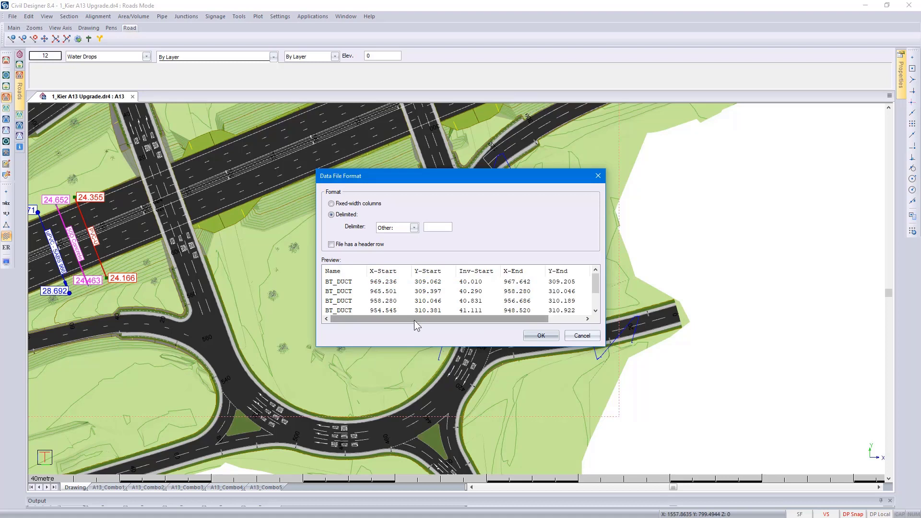
left_click_drag(414, 321, 455, 320)
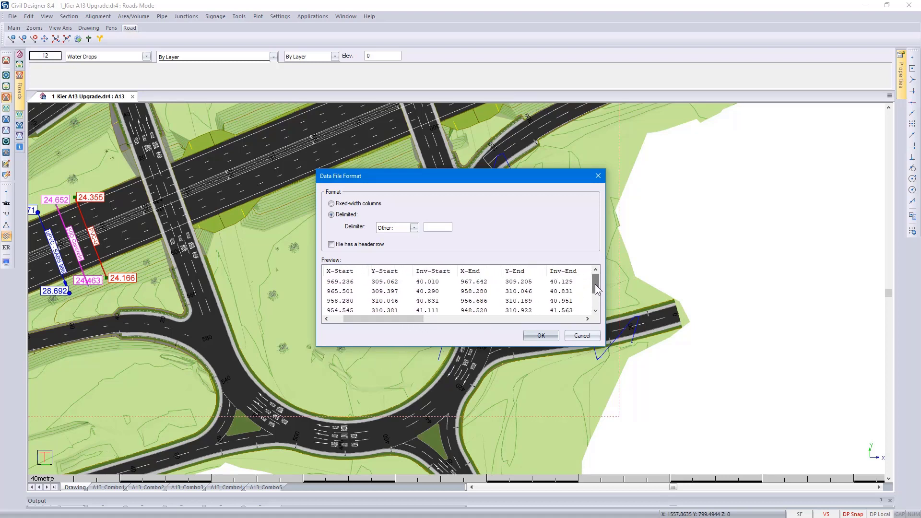
left_click_drag(595, 284, 595, 297)
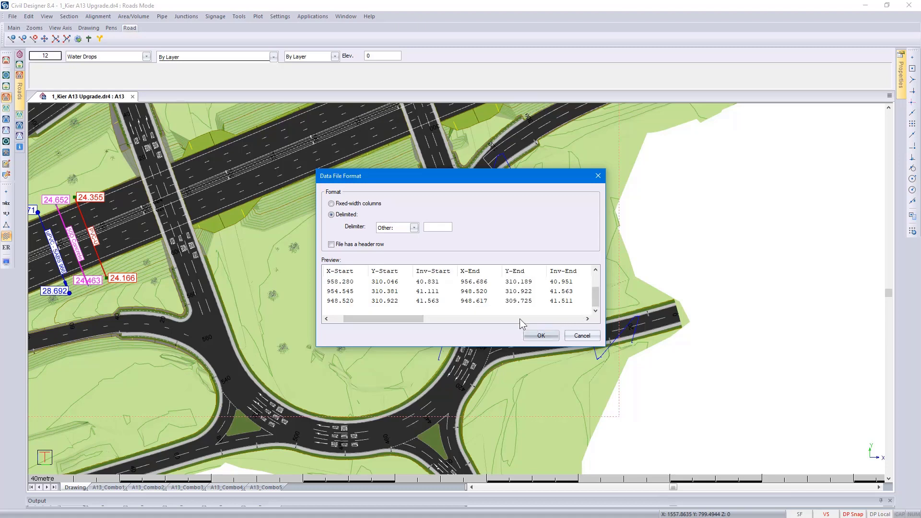
- Set the delimiter to Comma and accept the data file format
left_click(414, 228)
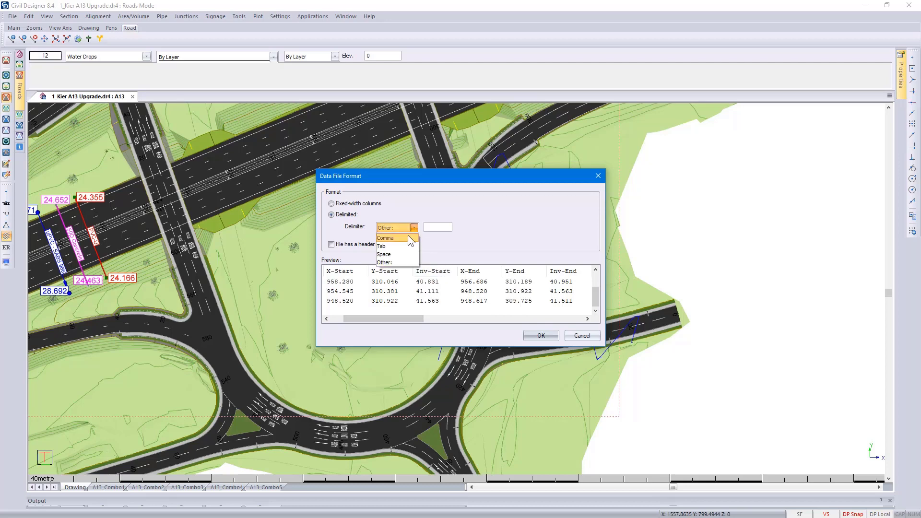
left_click(408, 237)
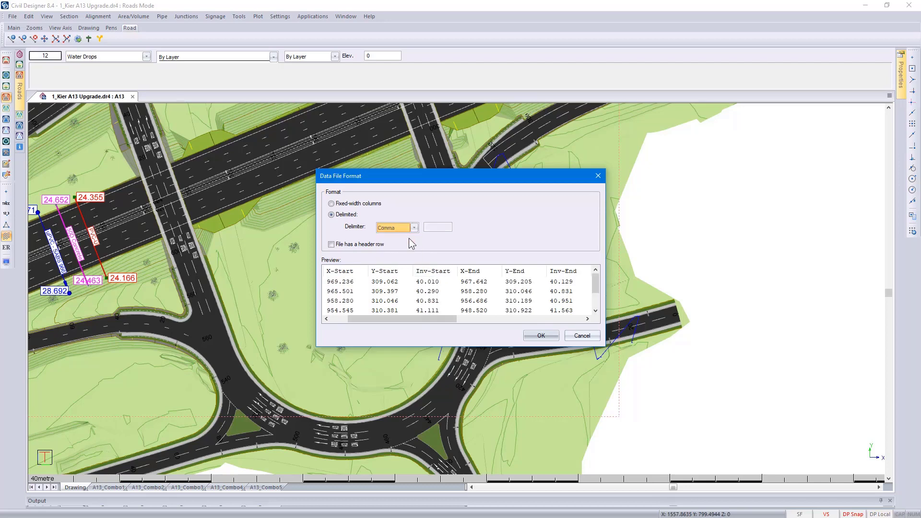
left_click(539, 336)
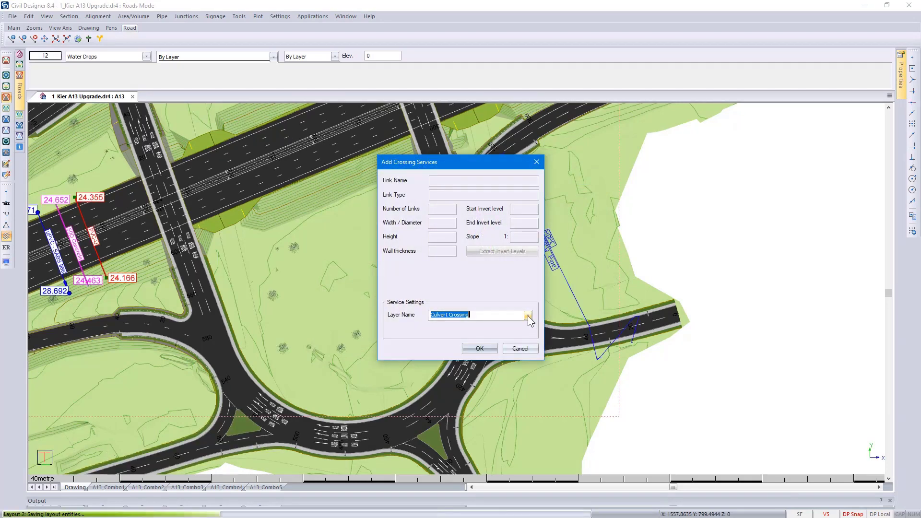
- Name the layer for the imported services BT Fibre and complete the import
left_click(528, 315)
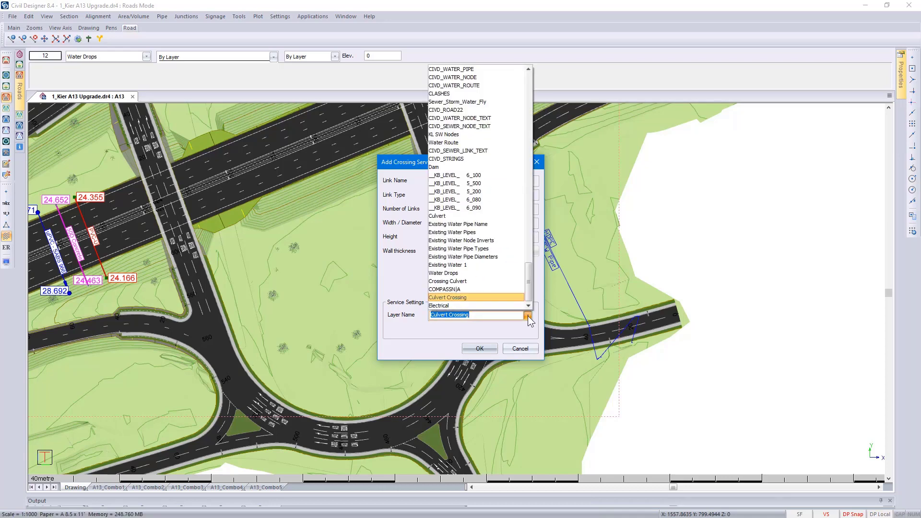
type("BT")
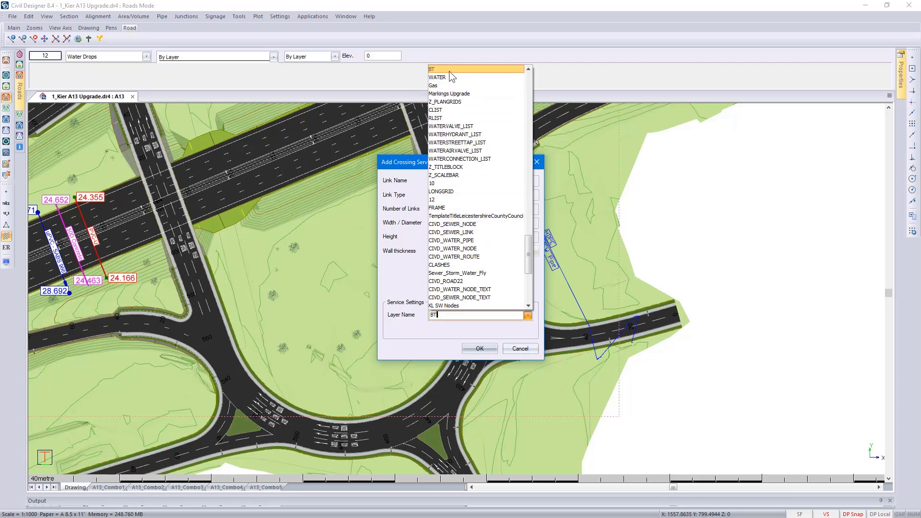
left_click(459, 315)
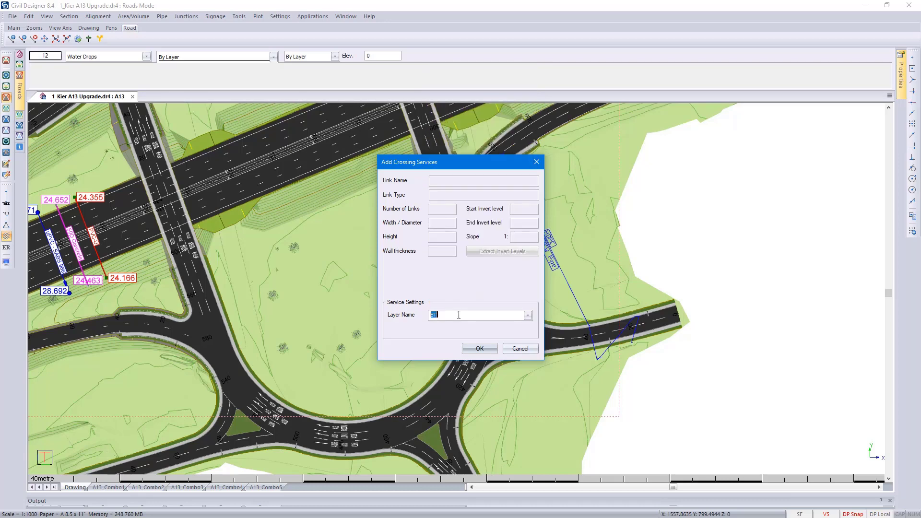
left_click(459, 316)
type("Fibre")
left_click(465, 352)
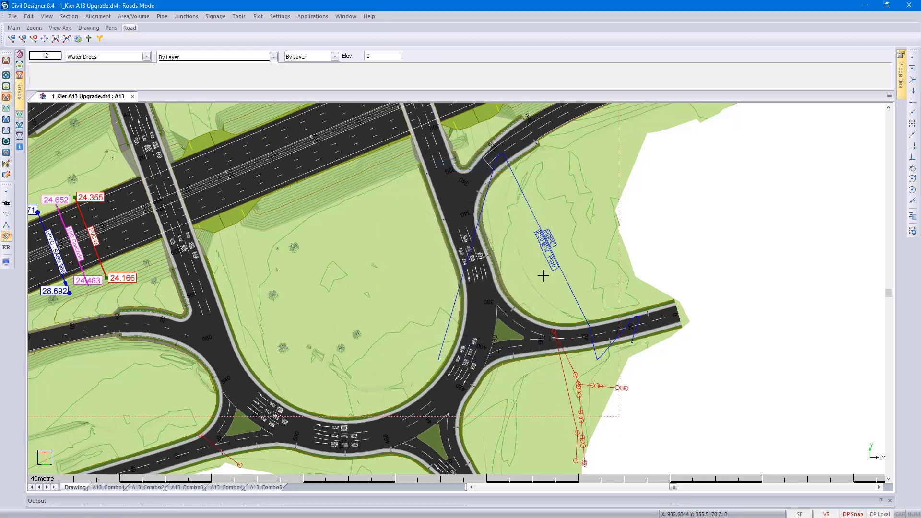
- Check the existing water pipe line beside the junction and start a crossing-service import from the drawing with destination layer Existing Water 1
scroll(456, 290, "up", 2)
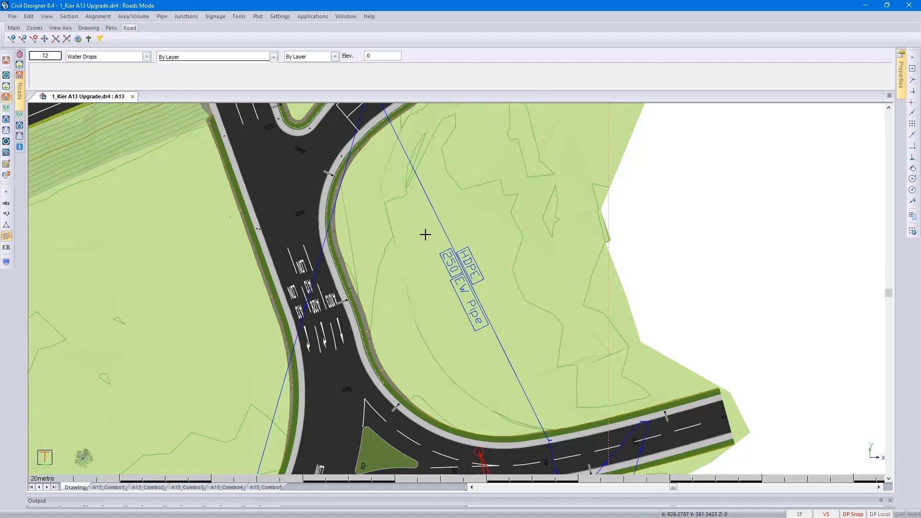
left_click(443, 230)
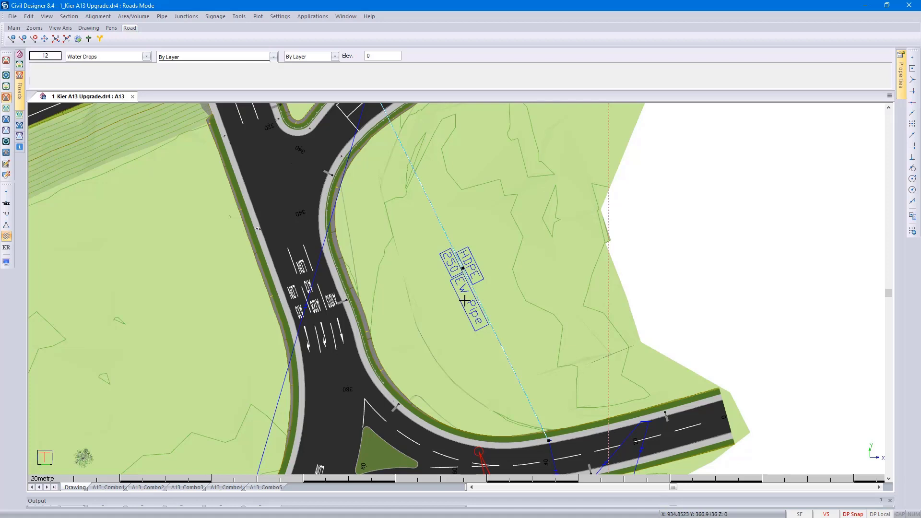
key("Escape")
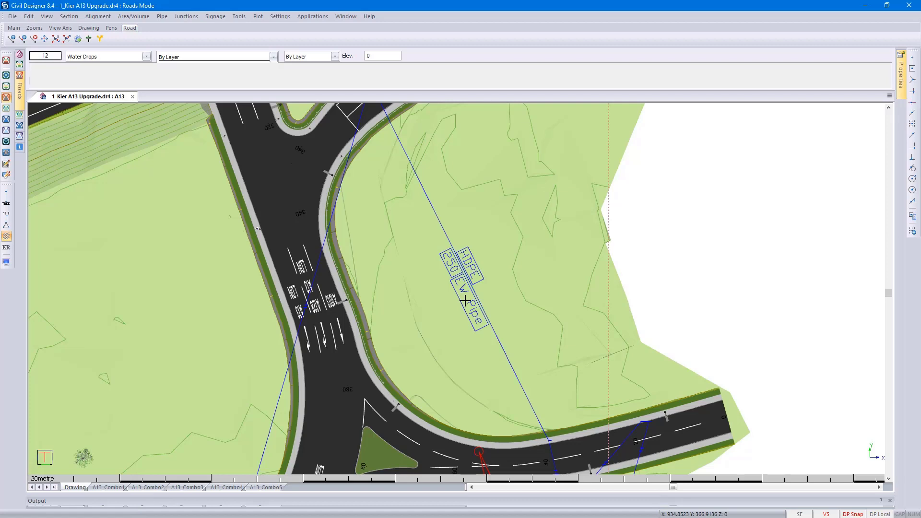
left_click(239, 17)
mouse_move(255, 52)
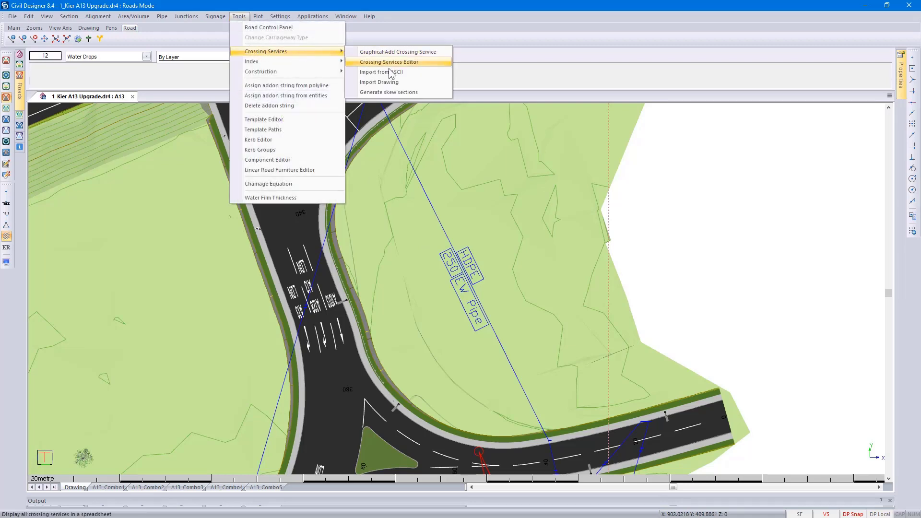
left_click(395, 84)
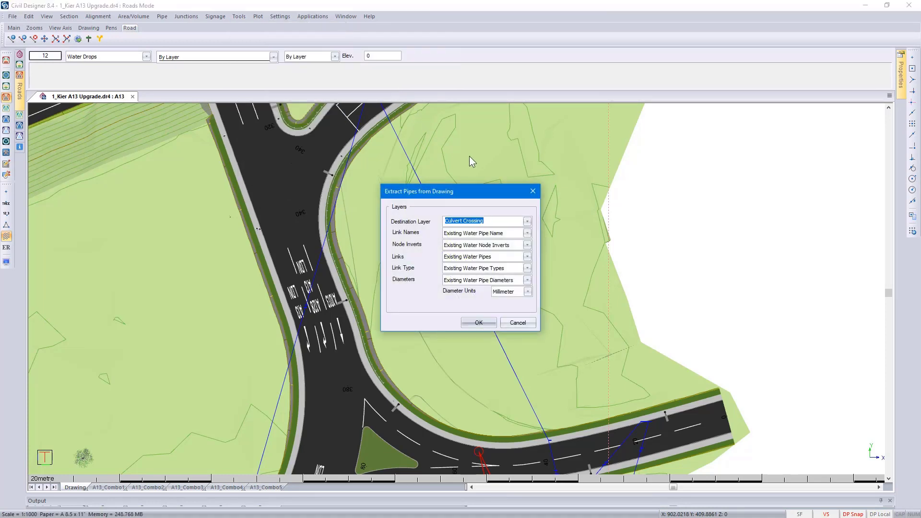
left_click(529, 221)
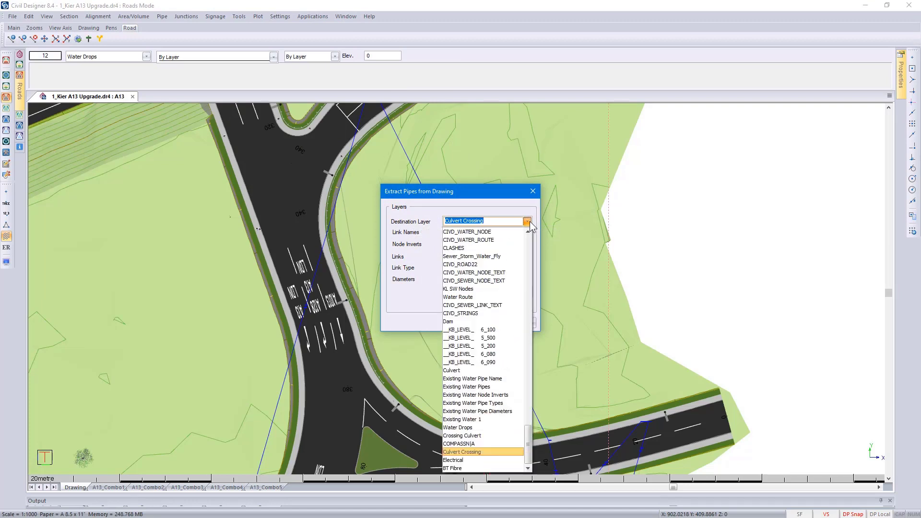
left_click(503, 419)
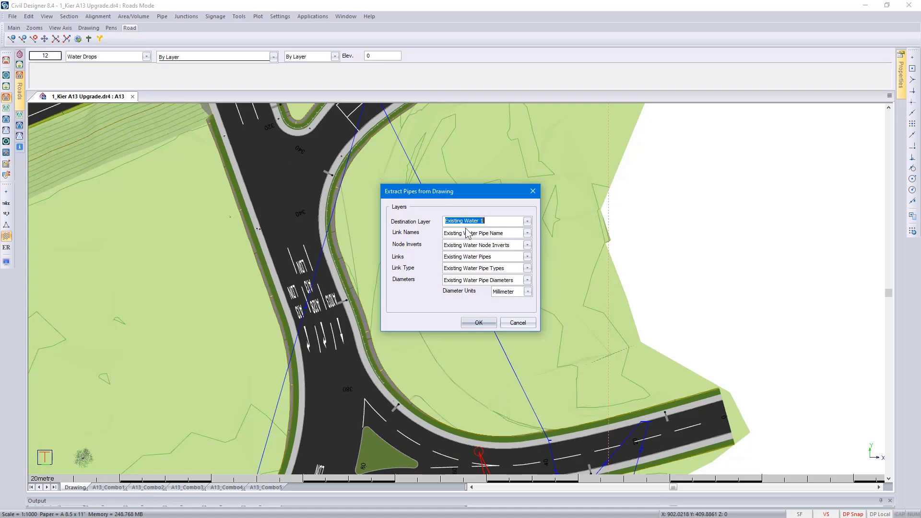
- Keep the pipe diameter units at Millimeter and extract the existing water pipes from the drawing
left_click_drag(453, 192, 577, 175)
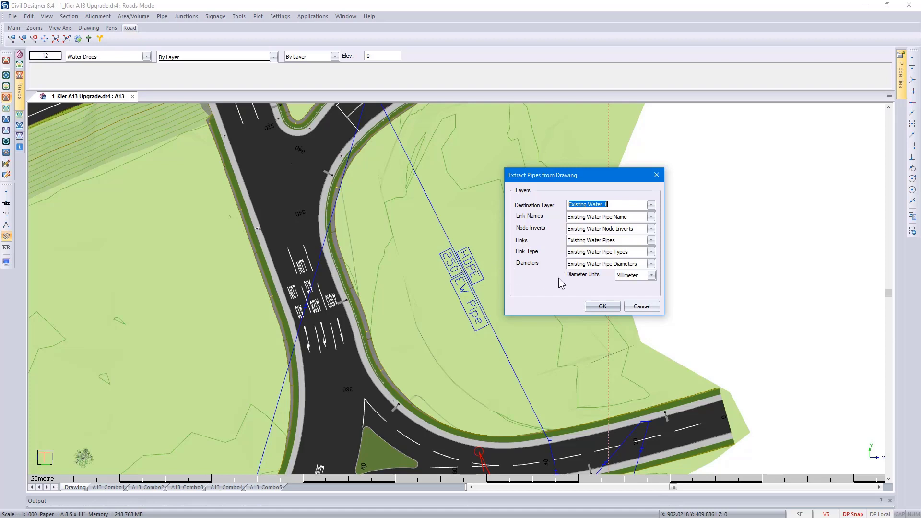
left_click(652, 277)
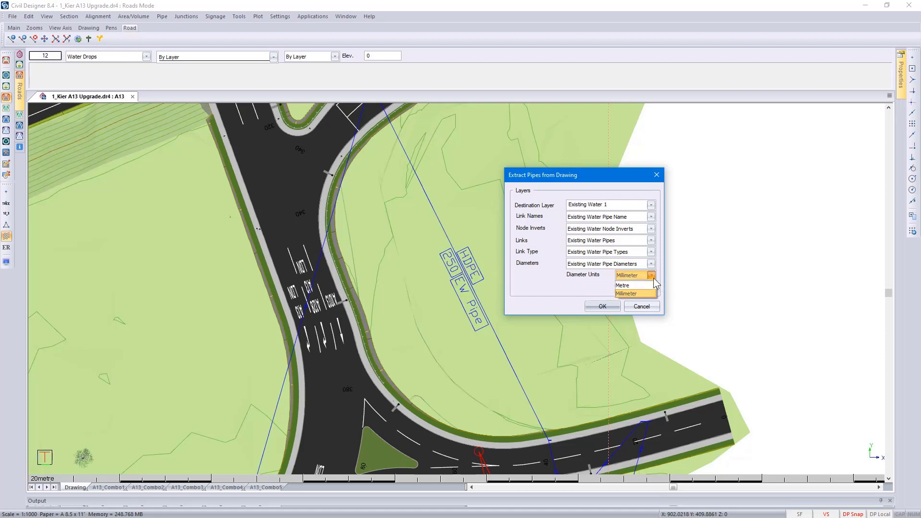
left_click(647, 292)
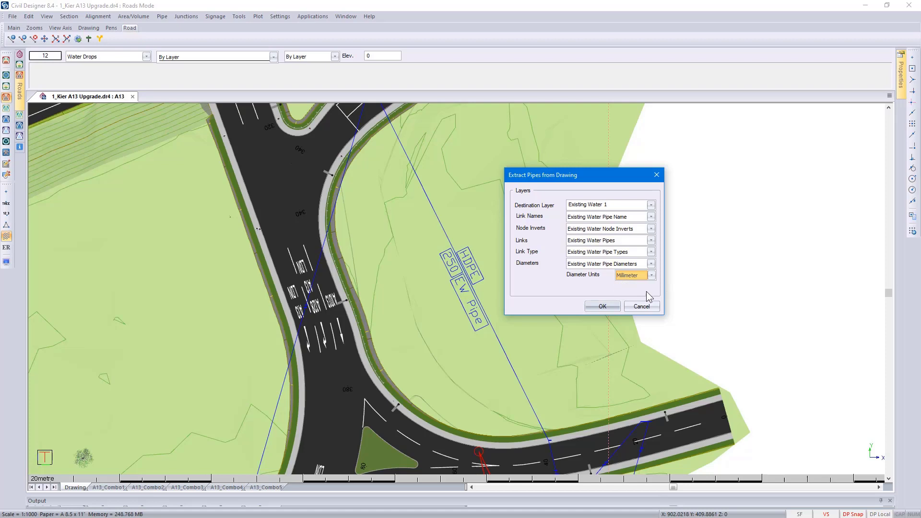
left_click(600, 306)
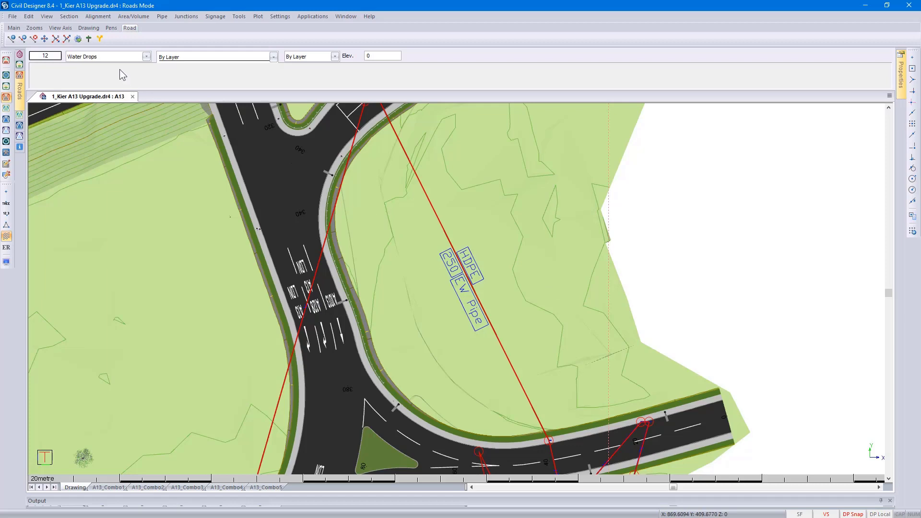
- Hide all layers in the Existing Water layer filter and apply the layer settings
left_click(110, 56)
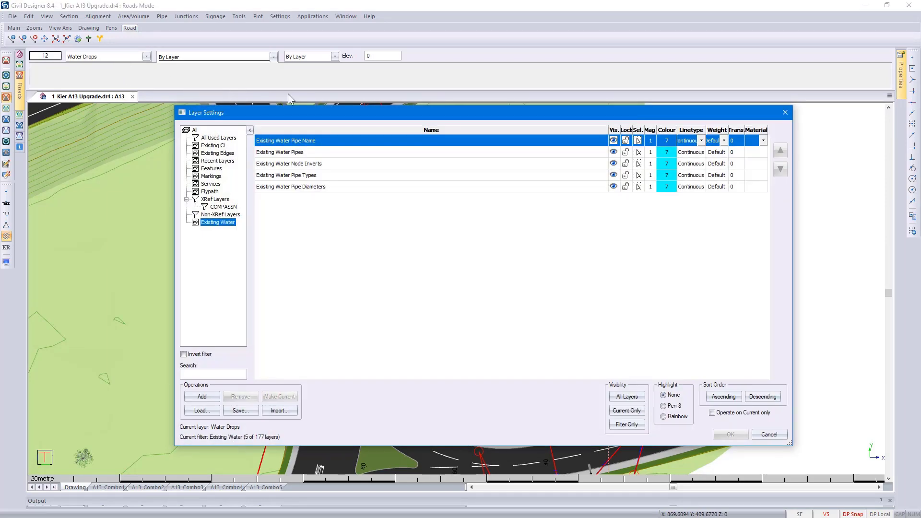
left_click(615, 130)
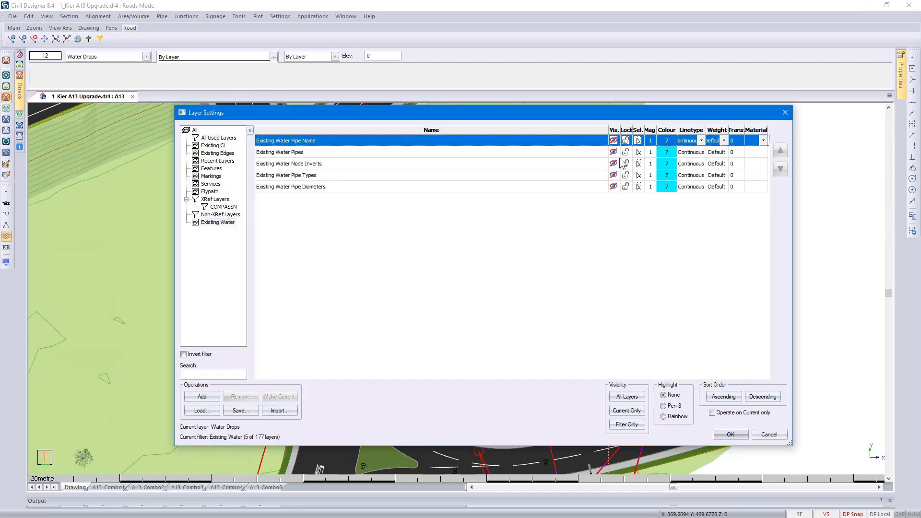
left_click(727, 434)
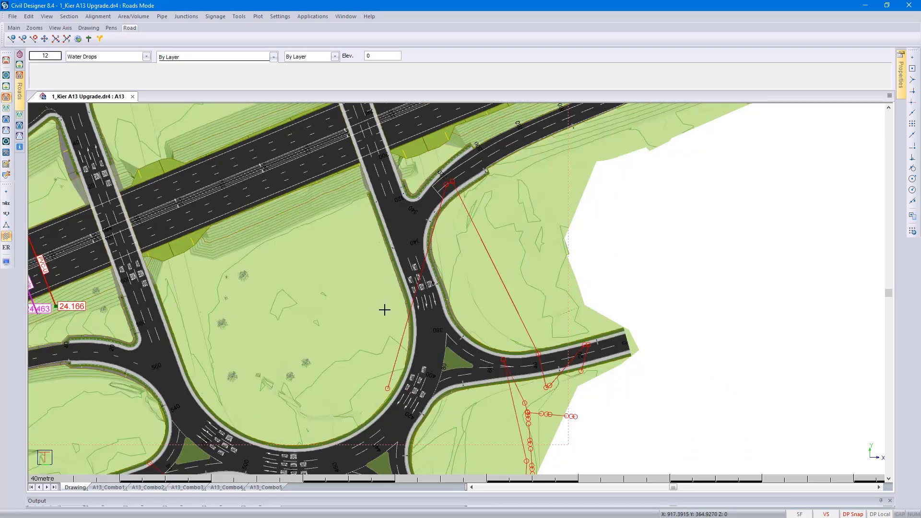
- Review the Electrical, BT Fibre and Existing Water 1 entries in the Crossing Services Editor and close it
middle_click_drag(384, 309, 436, 281)
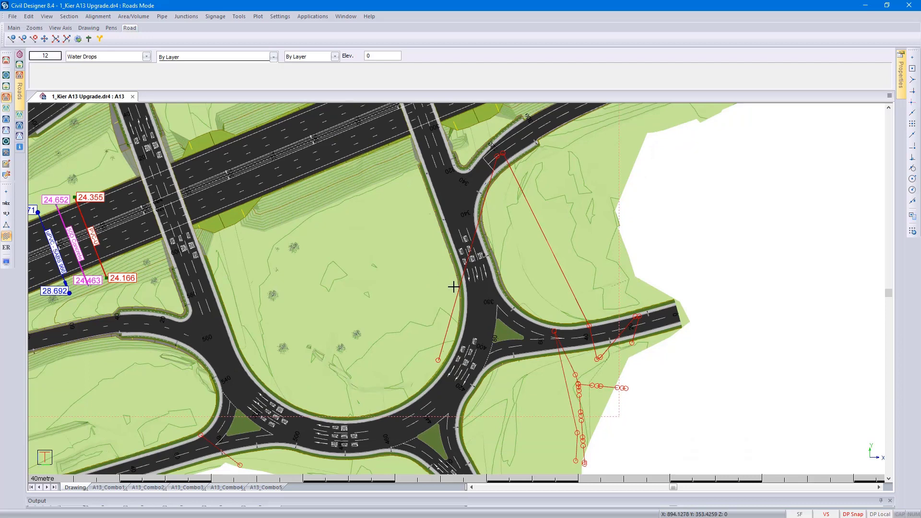
left_click(239, 16)
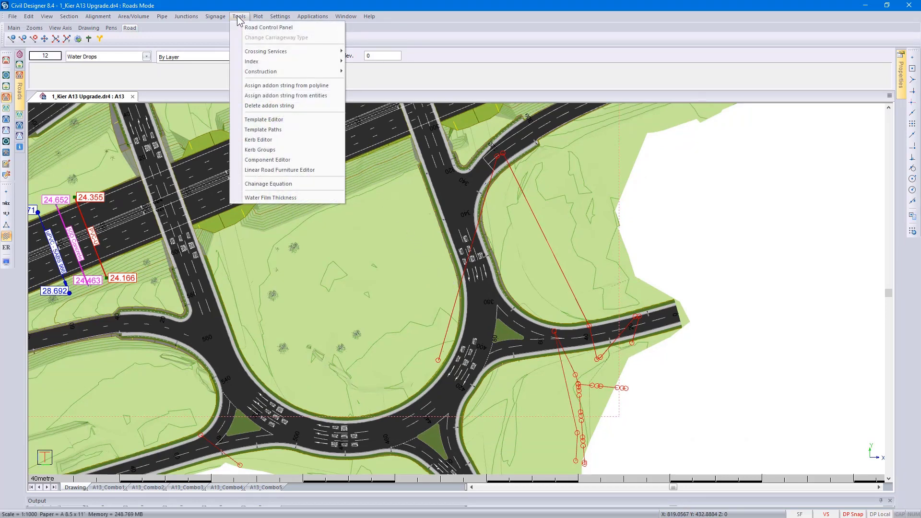
mouse_move(262, 53)
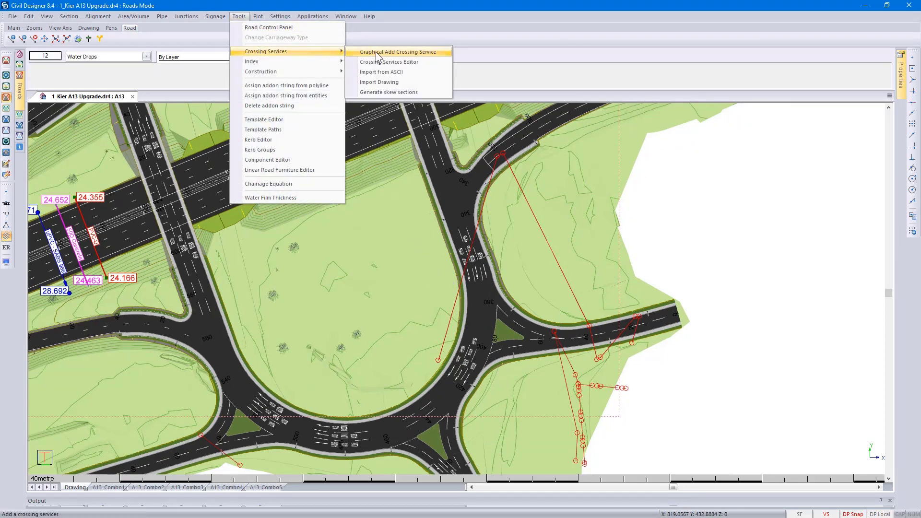
left_click(381, 62)
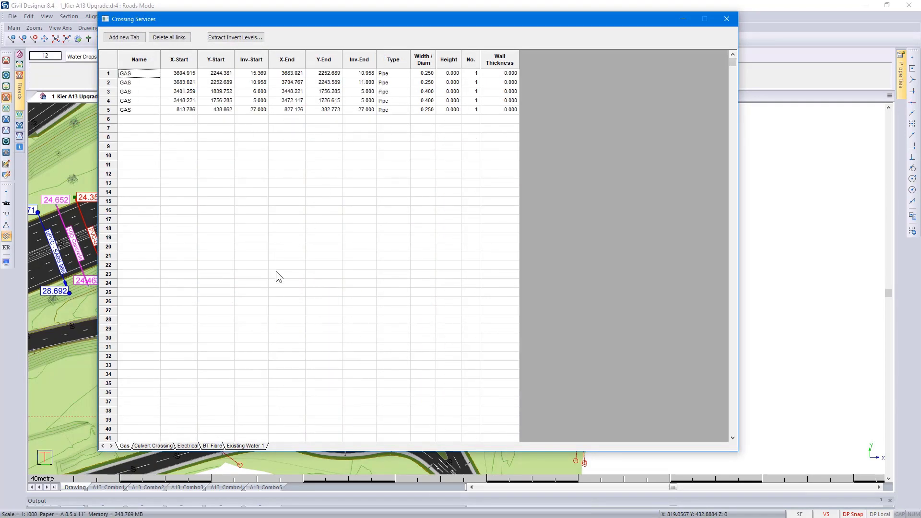
left_click(188, 446)
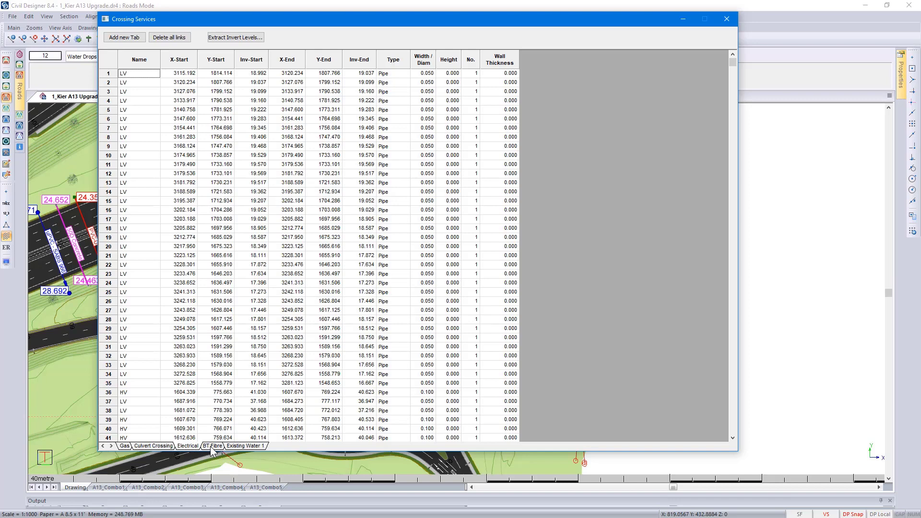
left_click(212, 445)
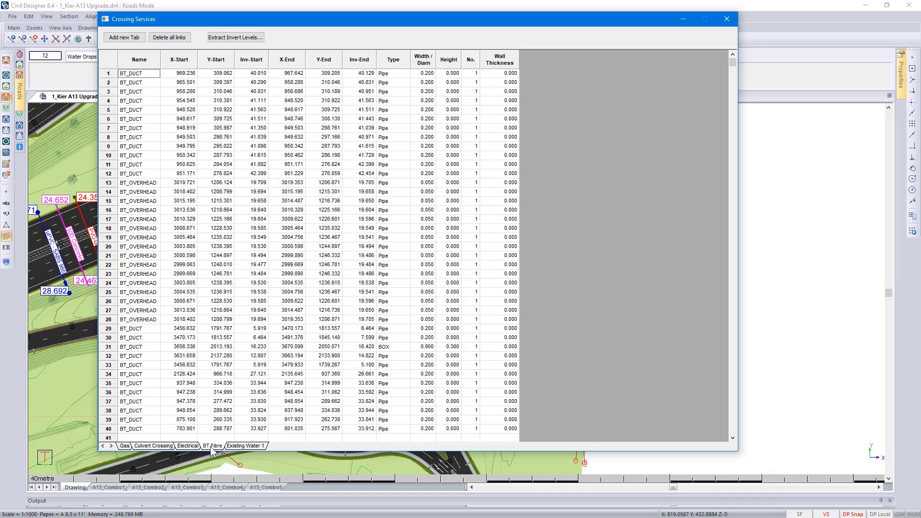
left_click(235, 446)
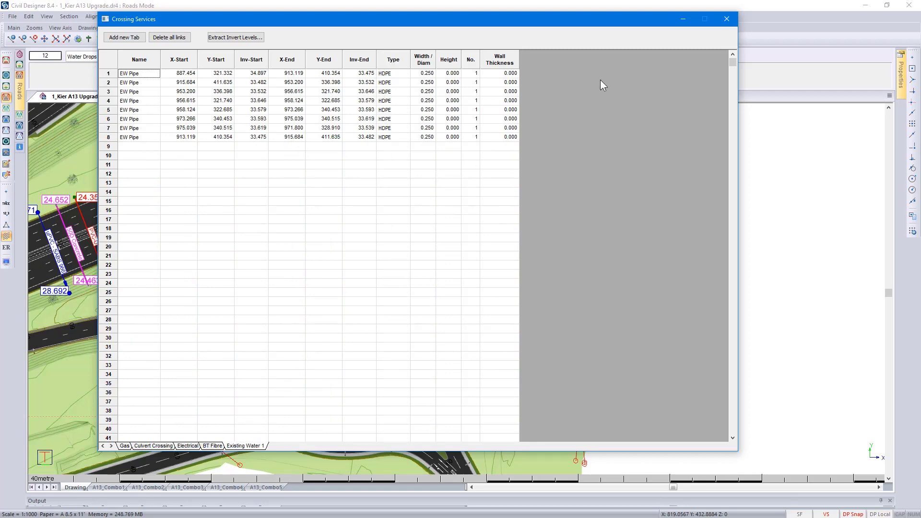
left_click(727, 21)
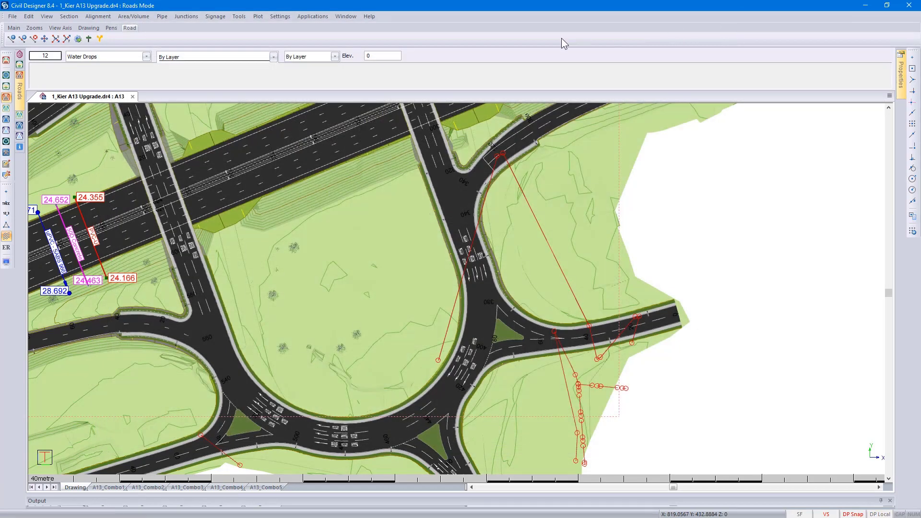
left_click(239, 16)
mouse_move(260, 53)
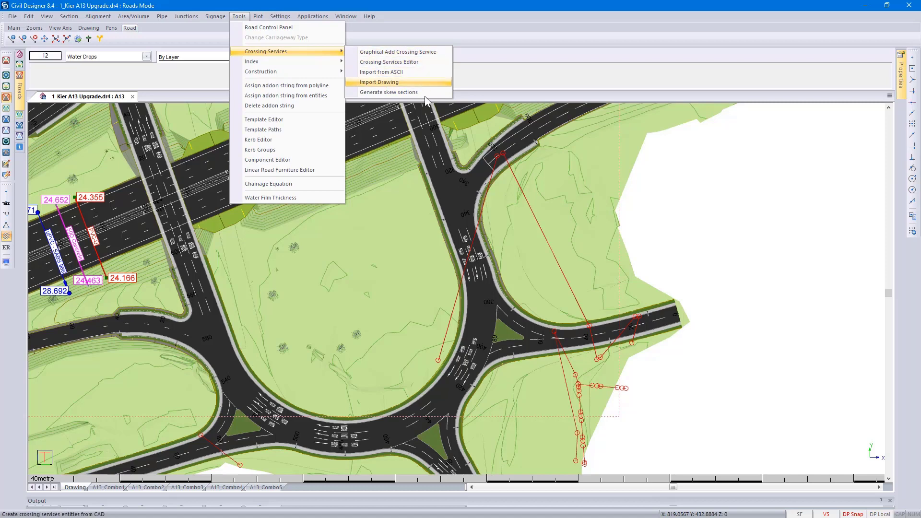
left_click(487, 93)
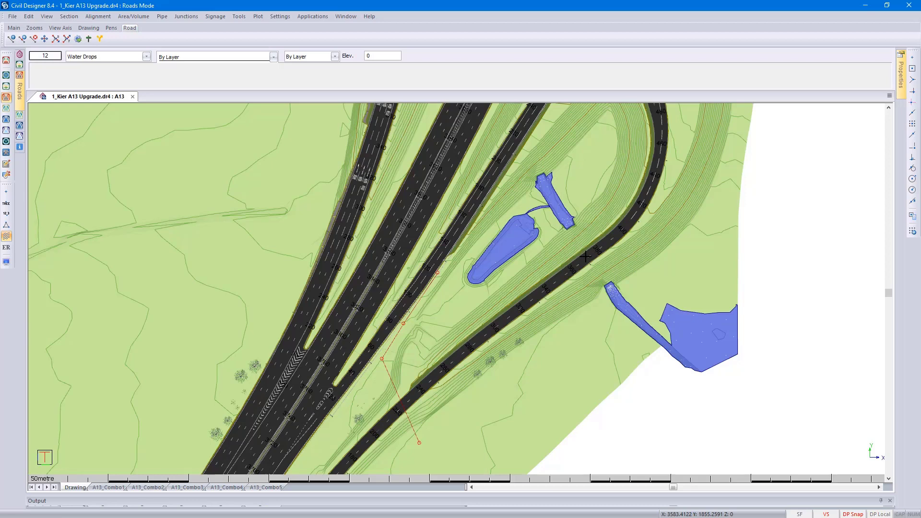
- Examine the A1013 Stanford Rd cross section at chainage 375, between the two water channels, and close the editor
scroll(586, 257, "up", 2)
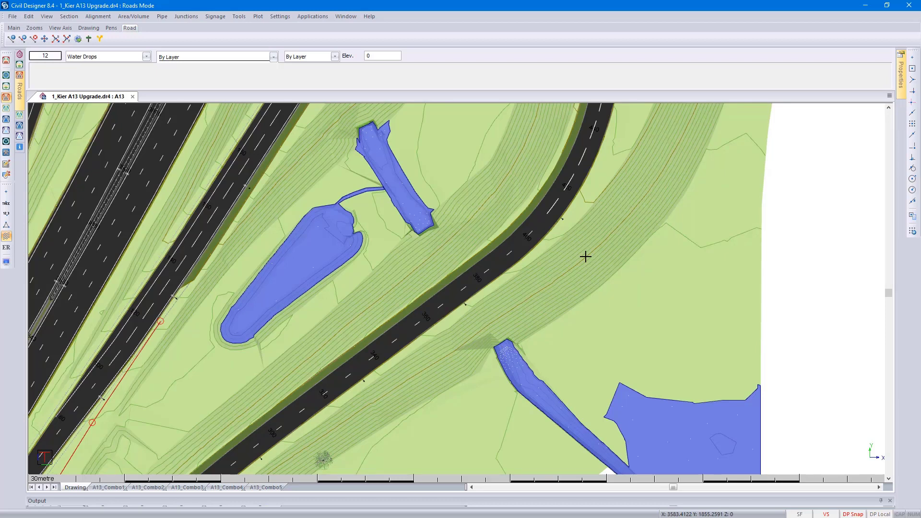
left_click(71, 17)
left_click(81, 37)
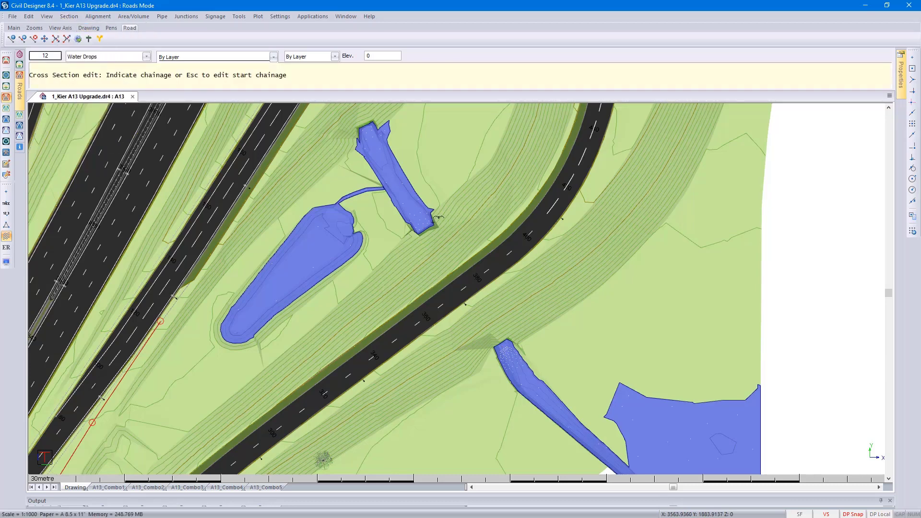
left_click(475, 284)
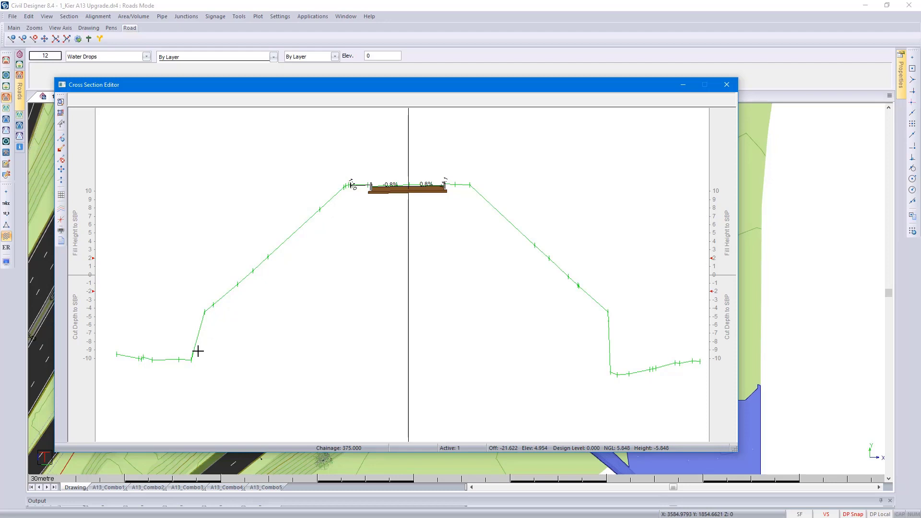
left_click(728, 86)
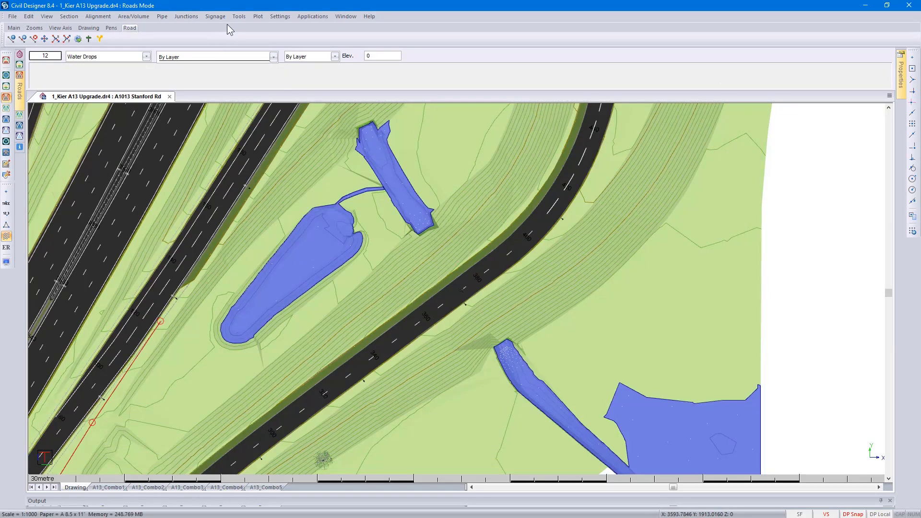
- Graphically add a crossing link under A1013 Stanford Rd between the facing ends of the two water channels, declining the skew cross section
left_click(238, 16)
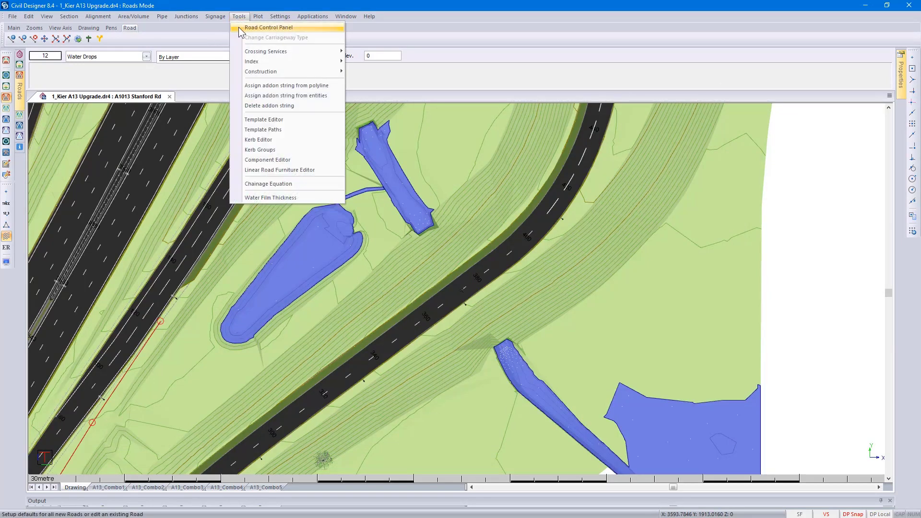
mouse_move(250, 54)
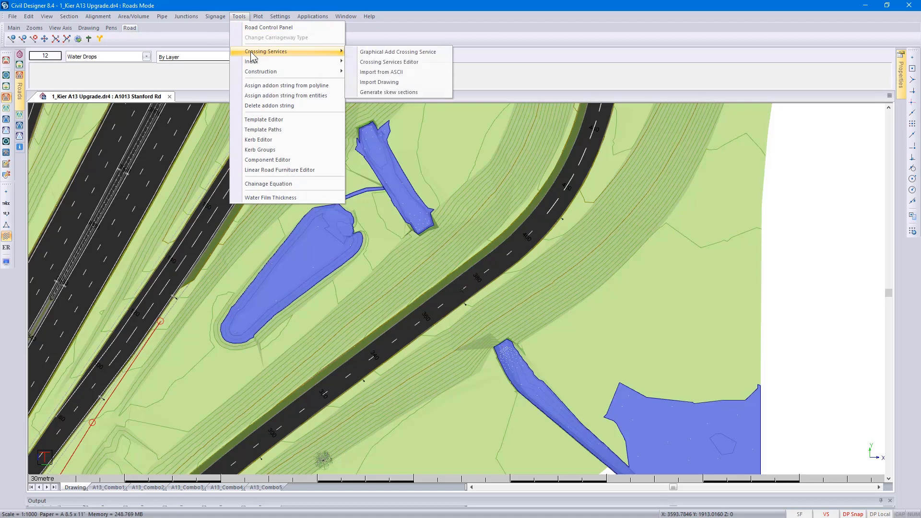
left_click(433, 51)
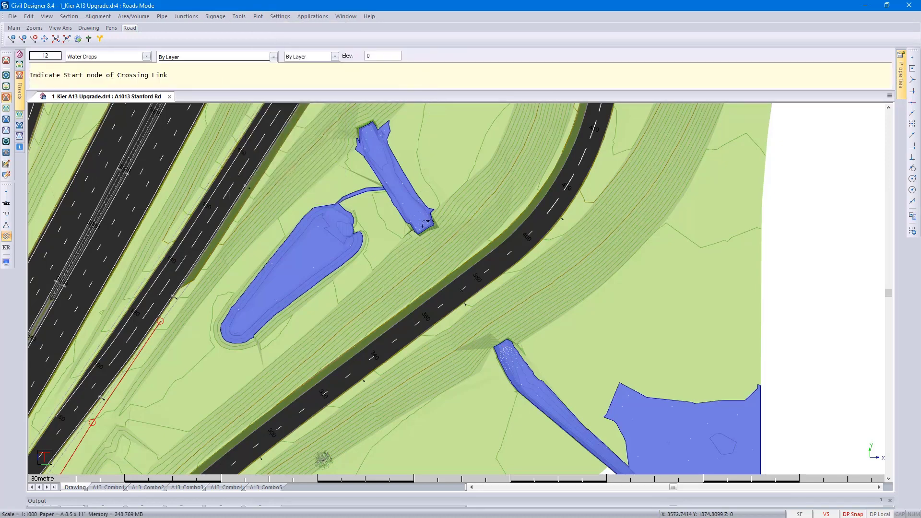
left_click(424, 227)
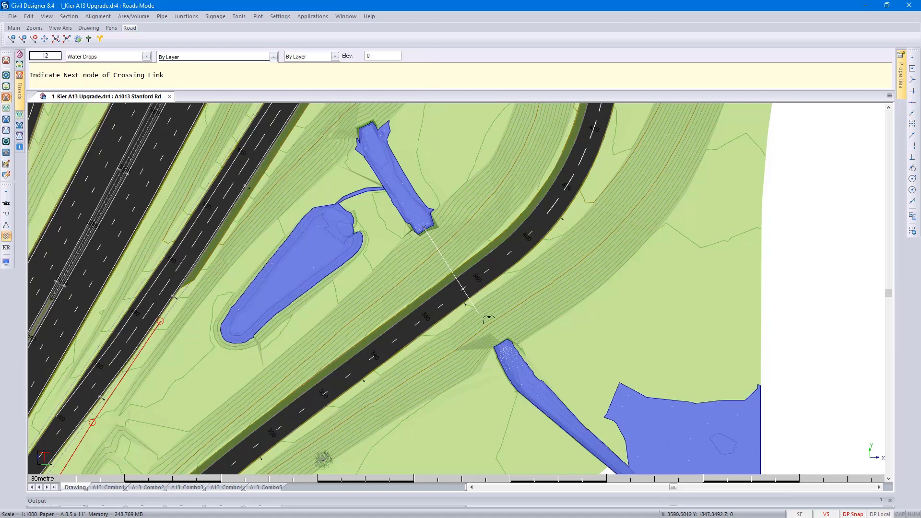
left_click(502, 346)
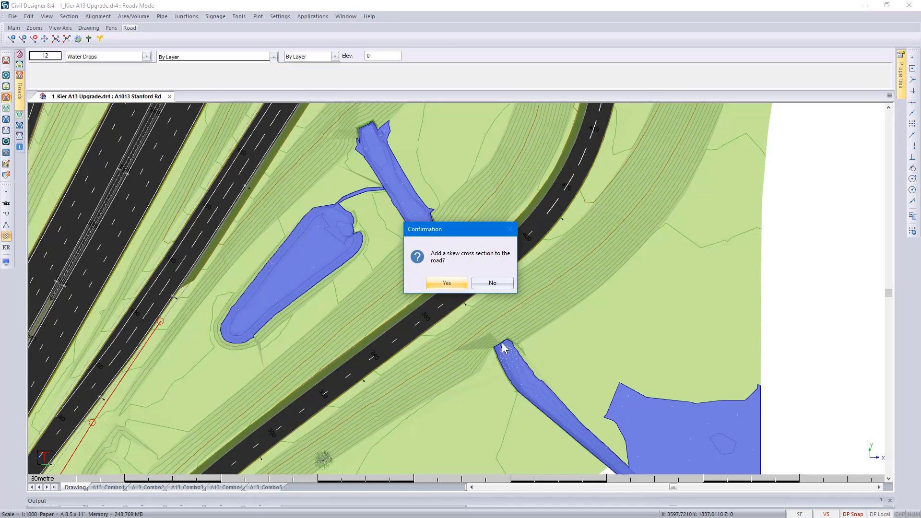
left_click(485, 284)
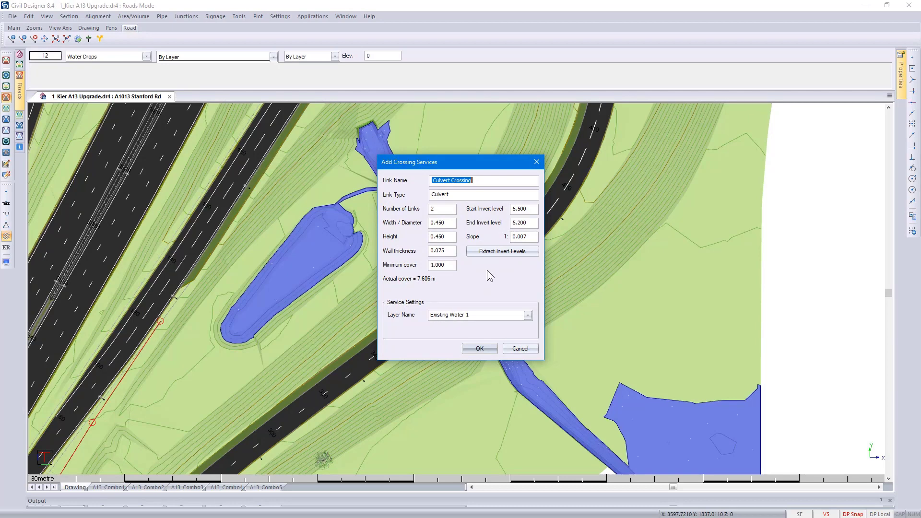
- Name the crossing link Stormwater Culvert and set its number of links to 1
type("Stormwater Culvert")
double_click(438, 209)
type("1")
- Set the Stormwater Culvert link's width and height to 2.4 m each
double_click(455, 224)
type("2.4")
double_click(448, 236)
type("2.4")
- Extract the culvert's invert levels from the Ex Ground surface with a vertical offset of -1.5
left_click(491, 251)
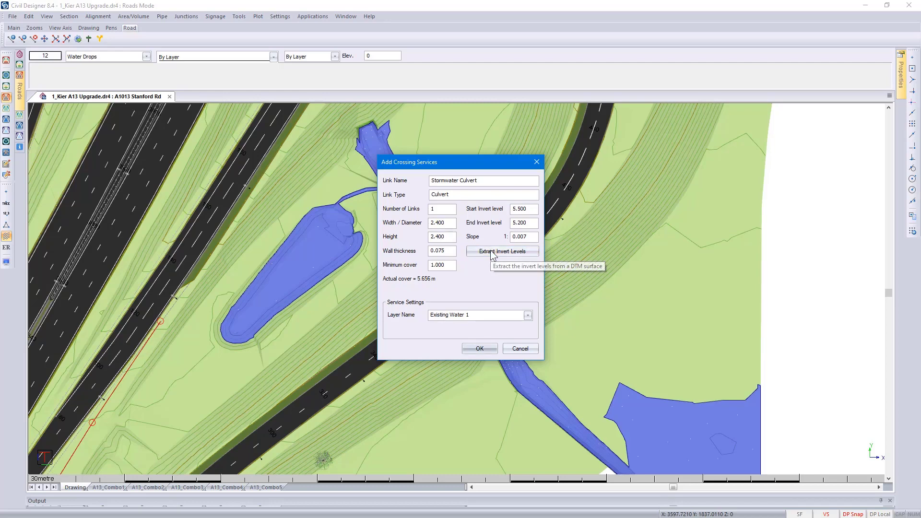
left_click(491, 251)
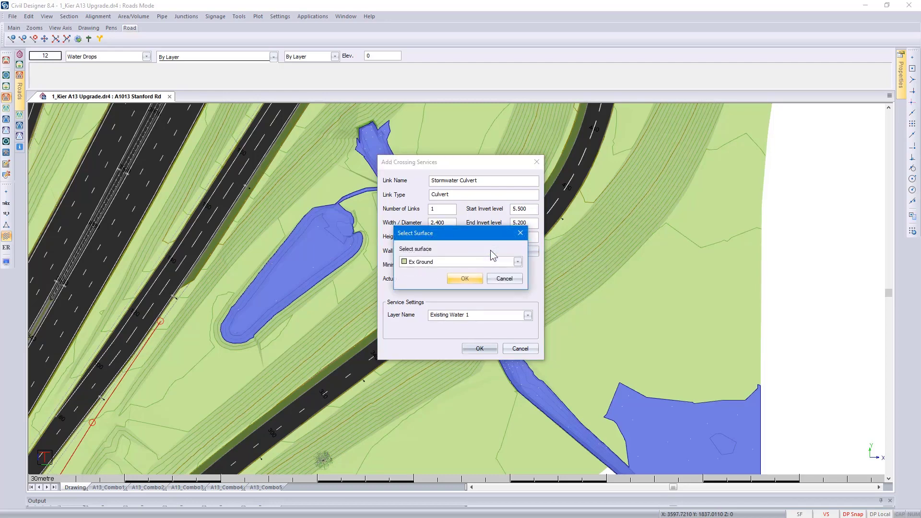
left_click(474, 279)
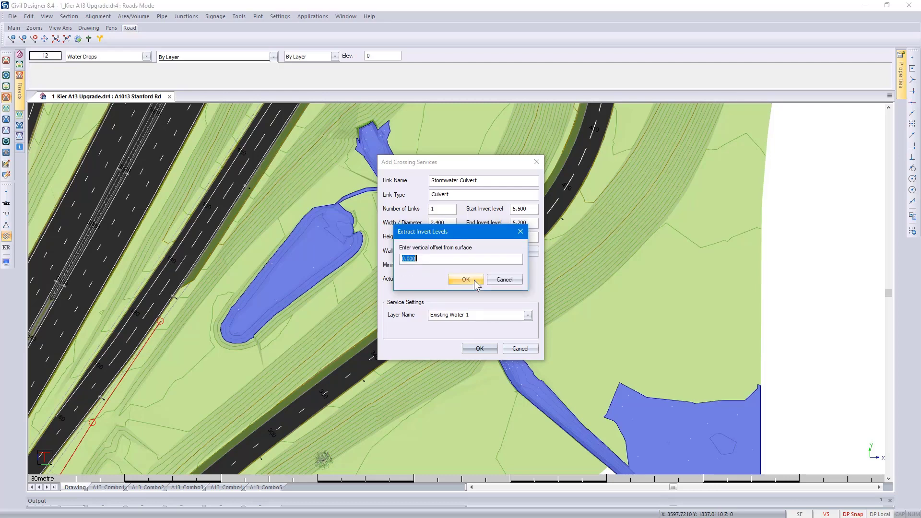
type("-1.5")
left_click(474, 281)
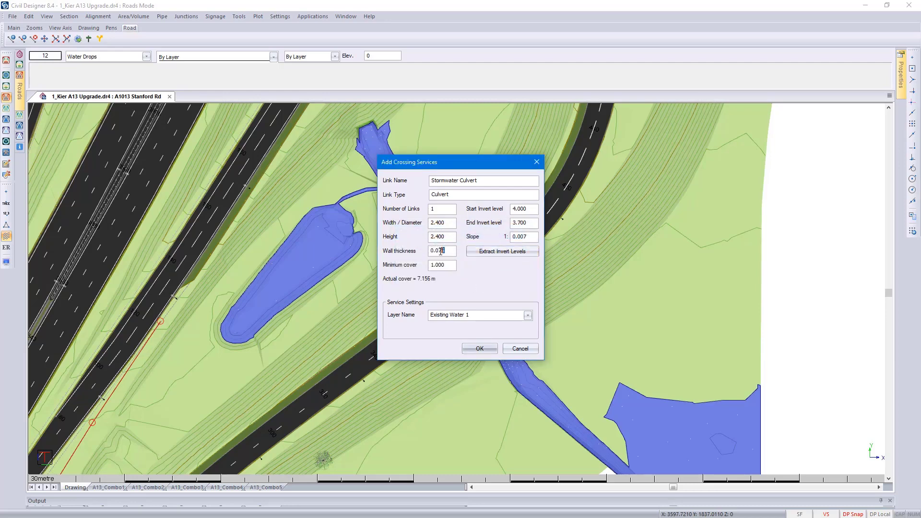
- Set the culvert's wall thickness to 0.150, assign it to a layer named Stormwater Culvert, and finish adding crossing links
left_click_drag(441, 252, 437, 252)
type("15")
left_click(528, 316)
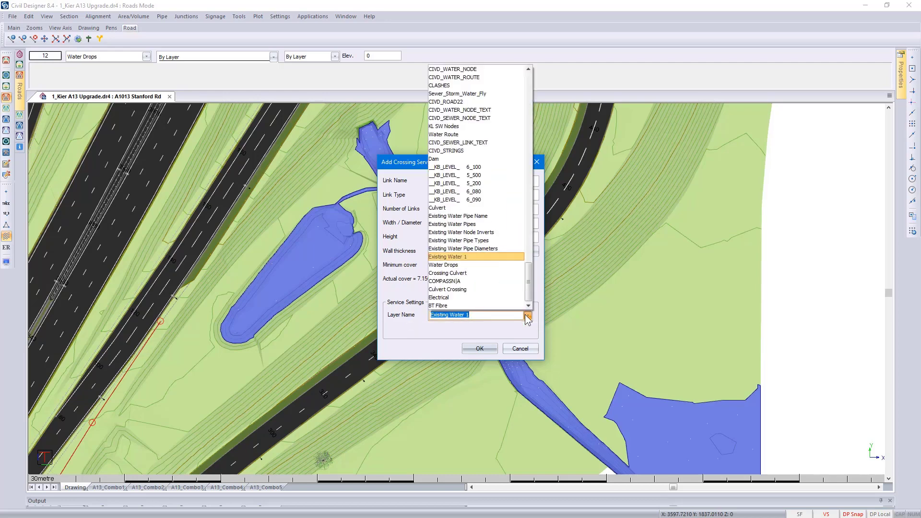
type("Stor")
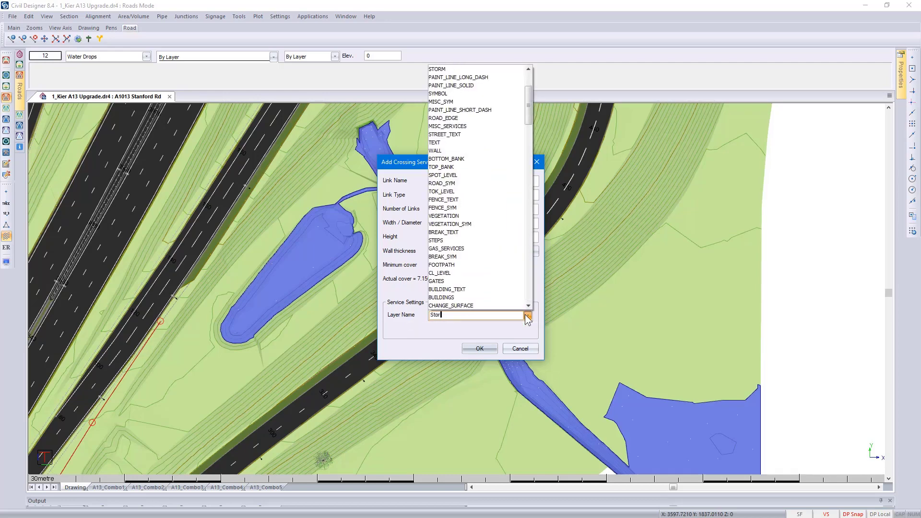
type("mwate")
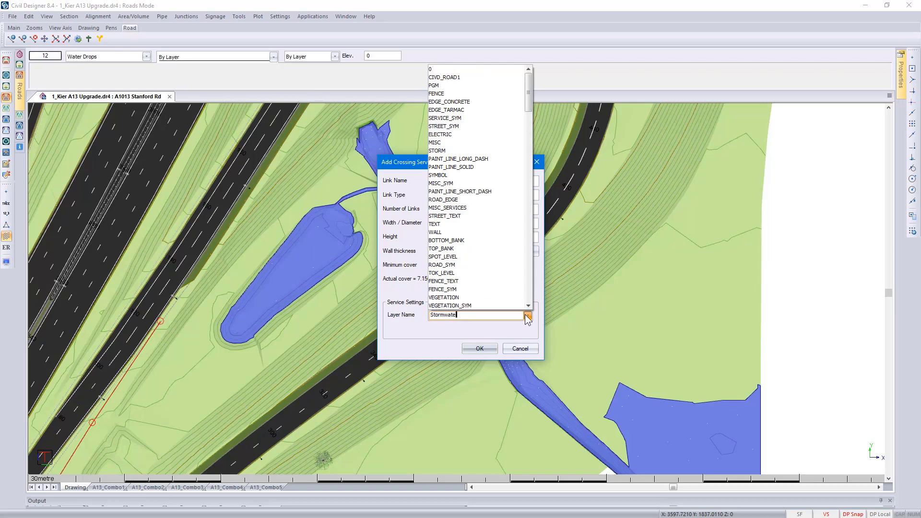
type("r Culvert")
left_click(525, 318)
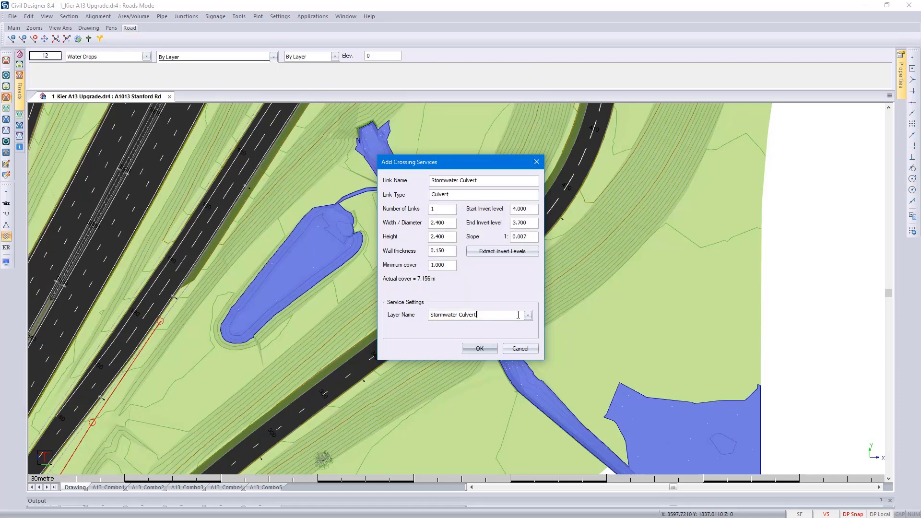
left_click(479, 349)
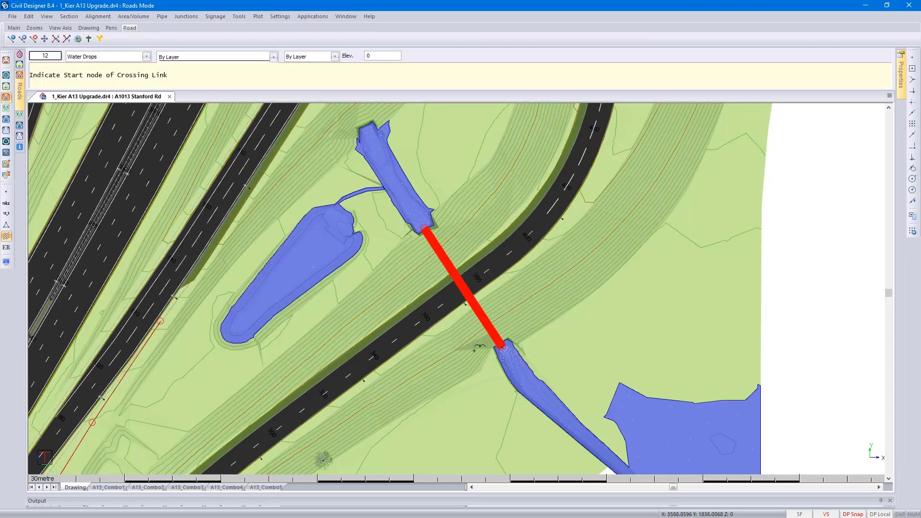
right_click(477, 352)
left_click(480, 354)
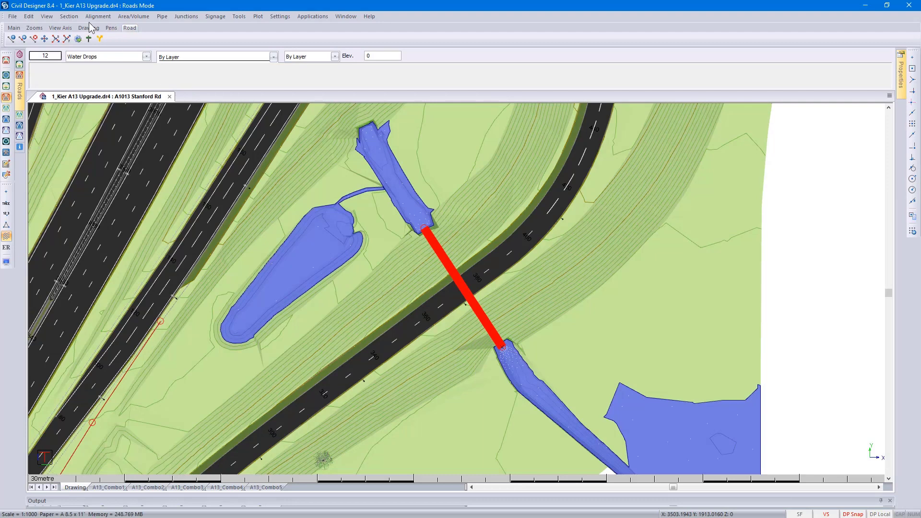
- Examine the A1013 Stanford Rd cross sections from chainage 370 to 400 around the new culvert and close the editor
left_click(71, 16)
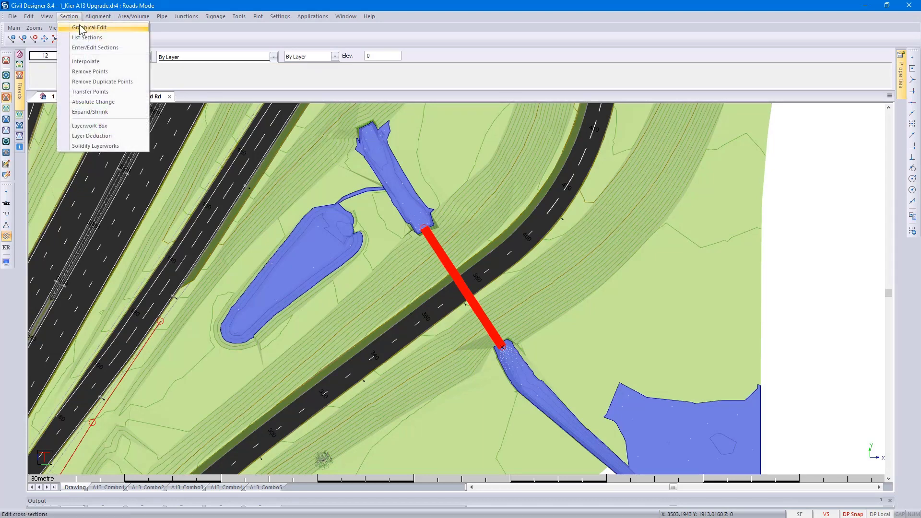
left_click(87, 27)
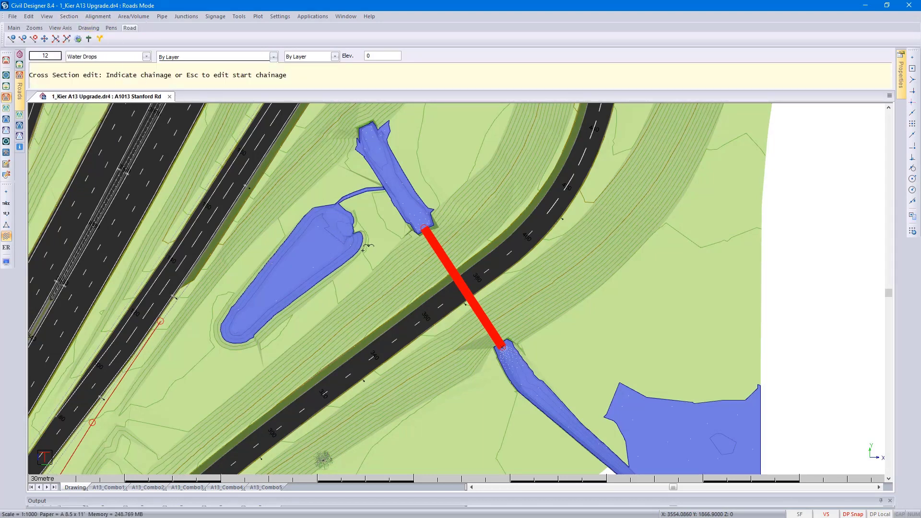
left_click(441, 294)
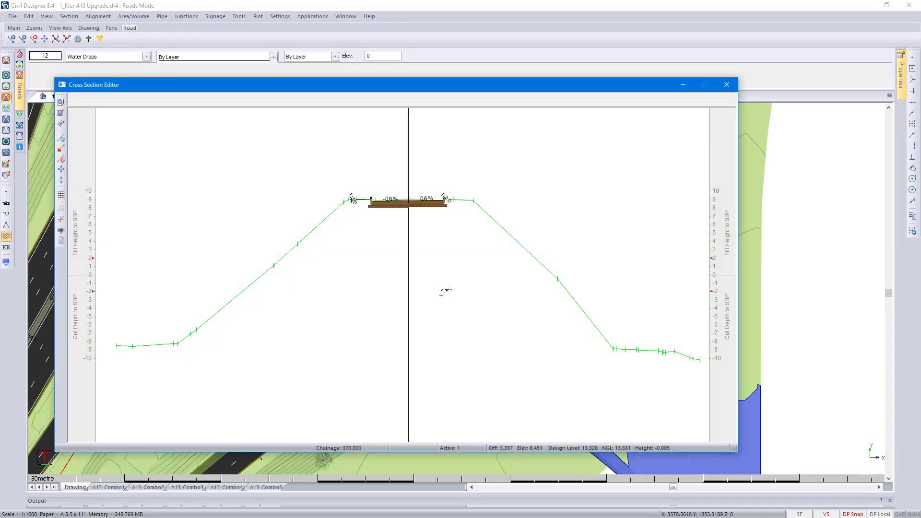
key("Page_Down")
key("Page_Down")
key("Page_Down")
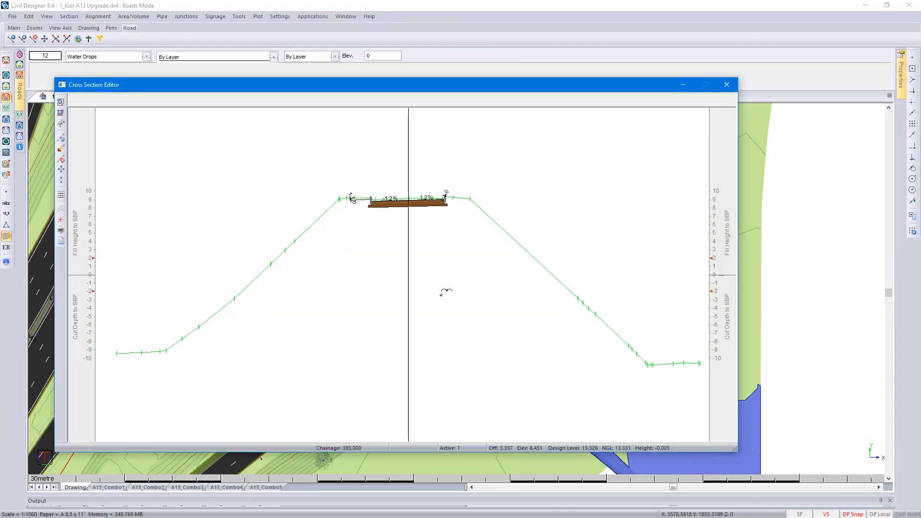
key("Page_Down")
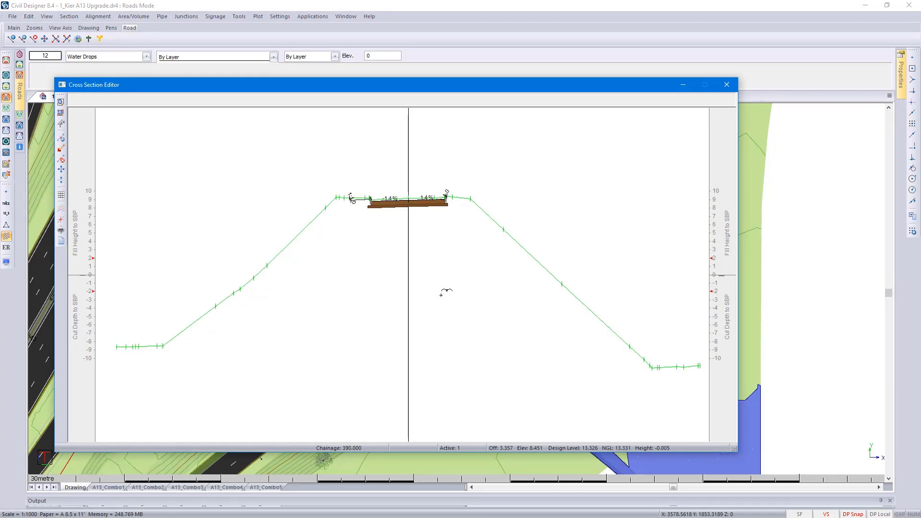
key("Page_Down")
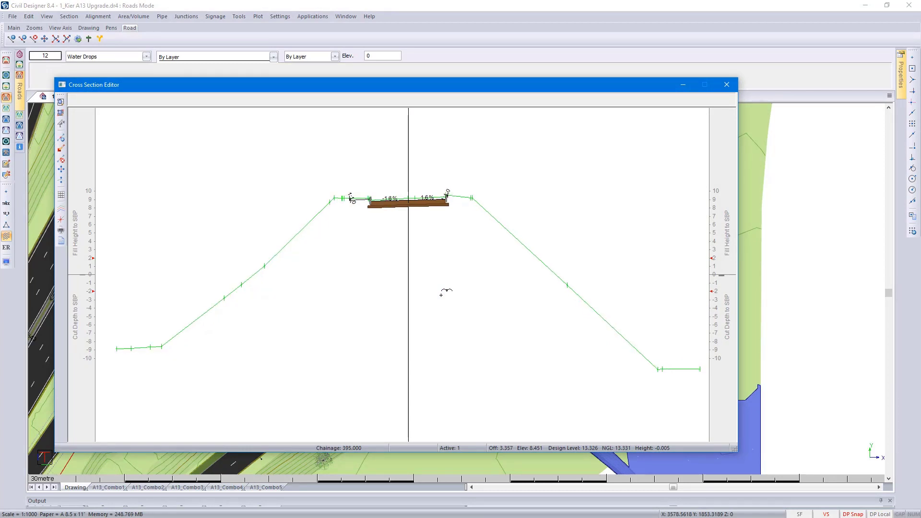
key("Page_Down")
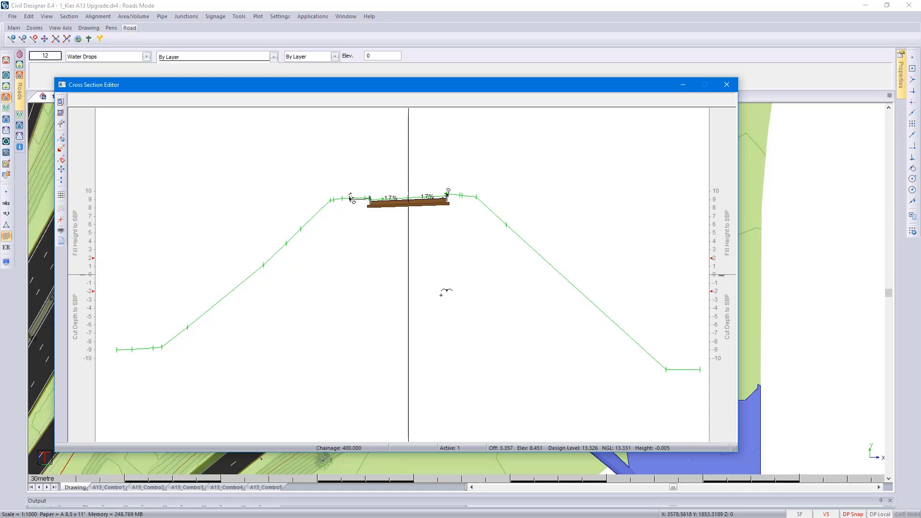
left_click(727, 86)
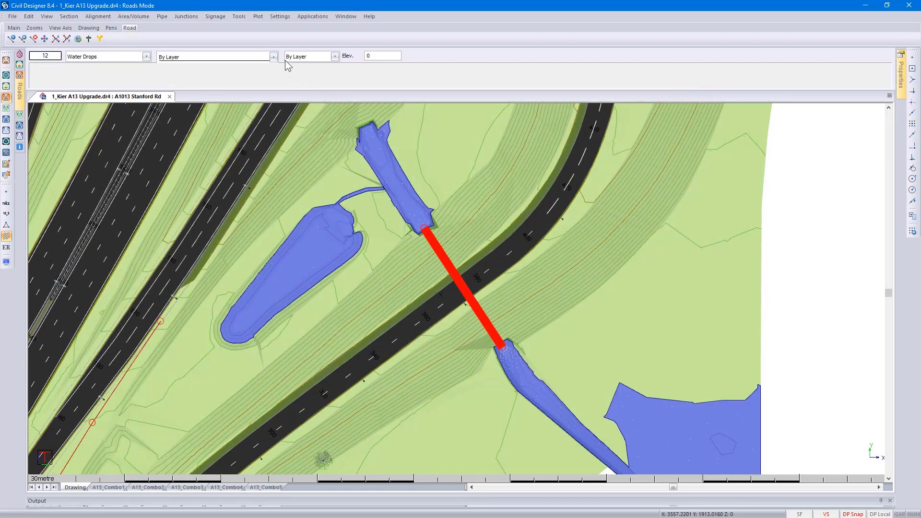
- Generate skew sections for the Stormwater Culvert crossing service, extracting ground from the Ex Ground surface
left_click(238, 18)
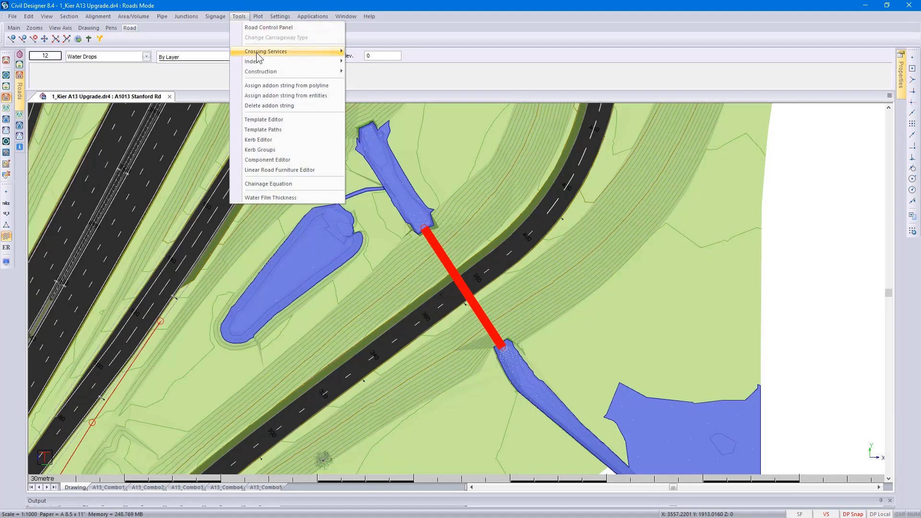
mouse_move(284, 53)
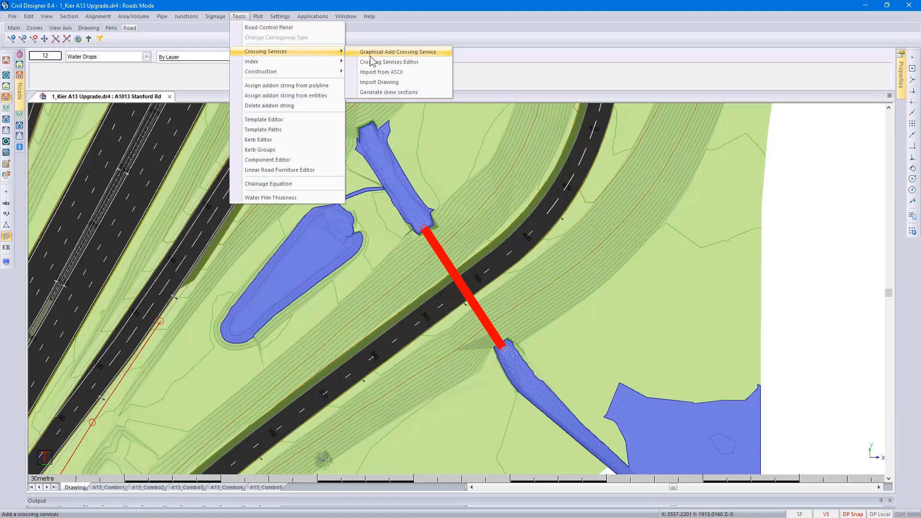
left_click(401, 94)
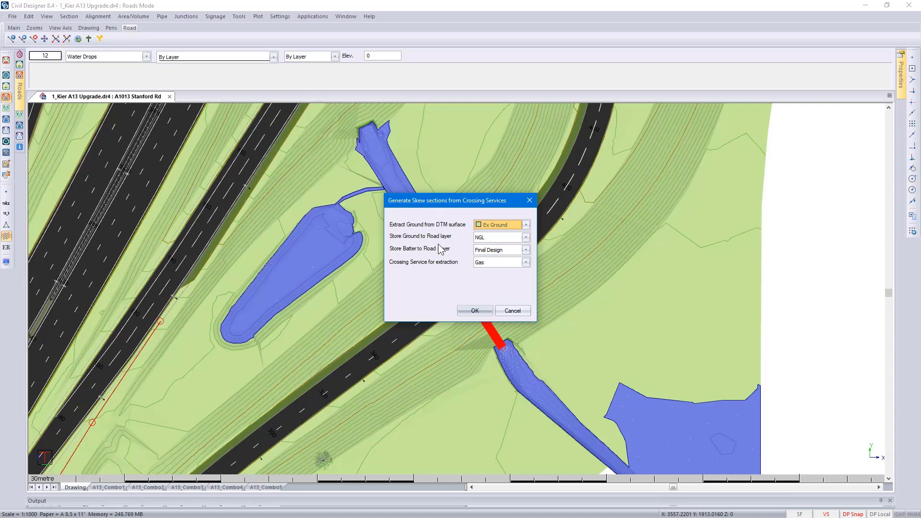
left_click(526, 263)
left_click(497, 314)
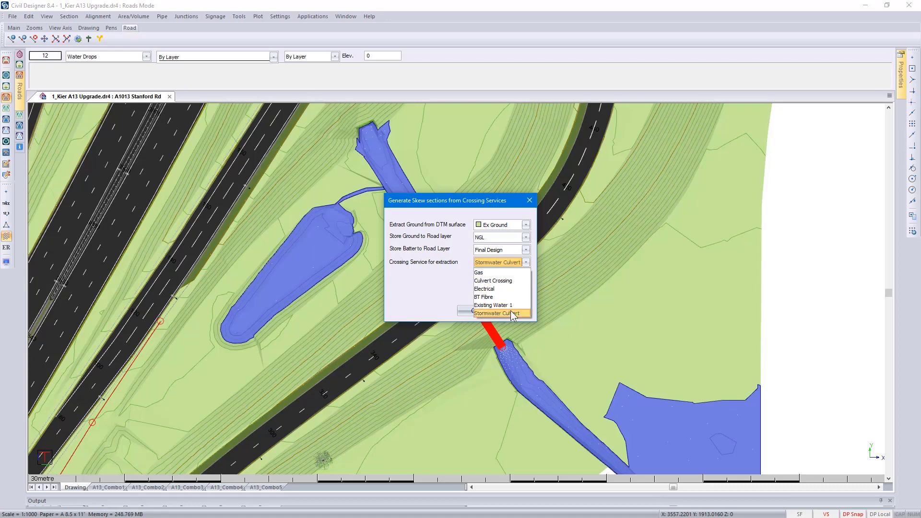
left_click(484, 312)
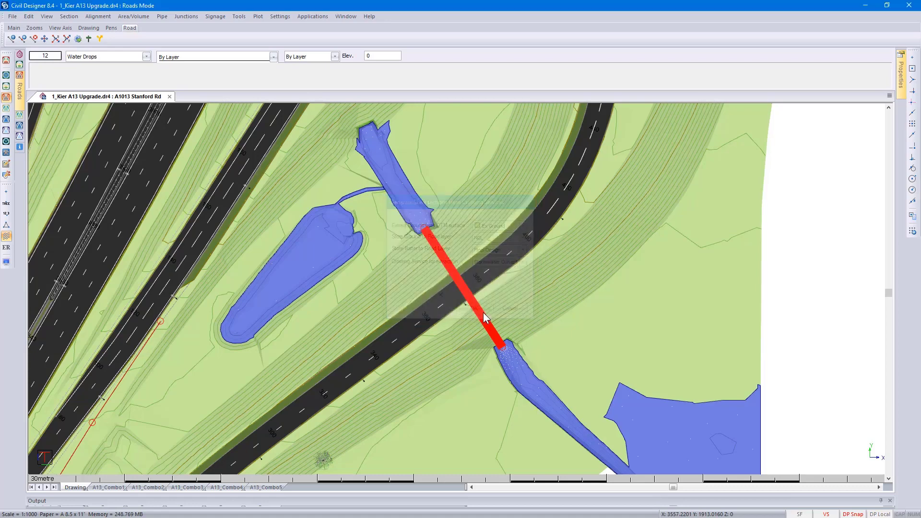
- Add the Stormwater Culvert to the crossings displayed in the skew cross section at chainage 375.646, and close the editor
left_click(532, 312)
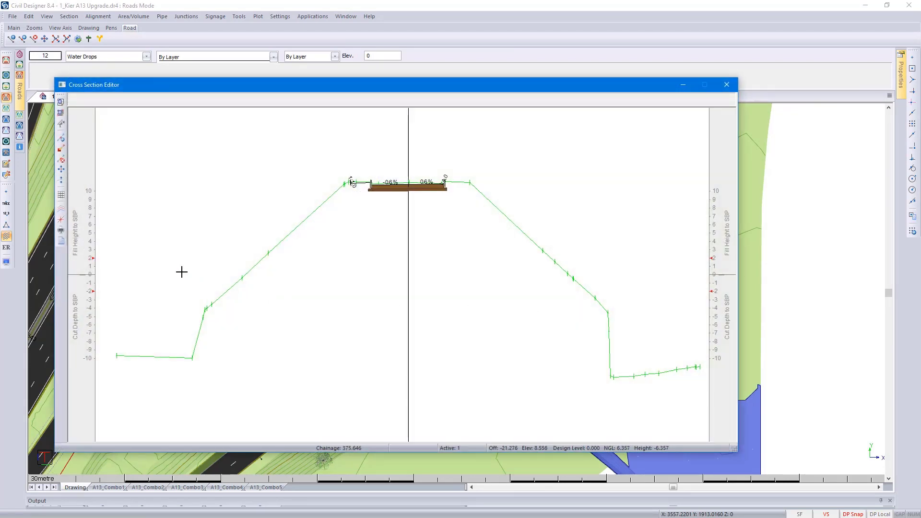
left_click(61, 209)
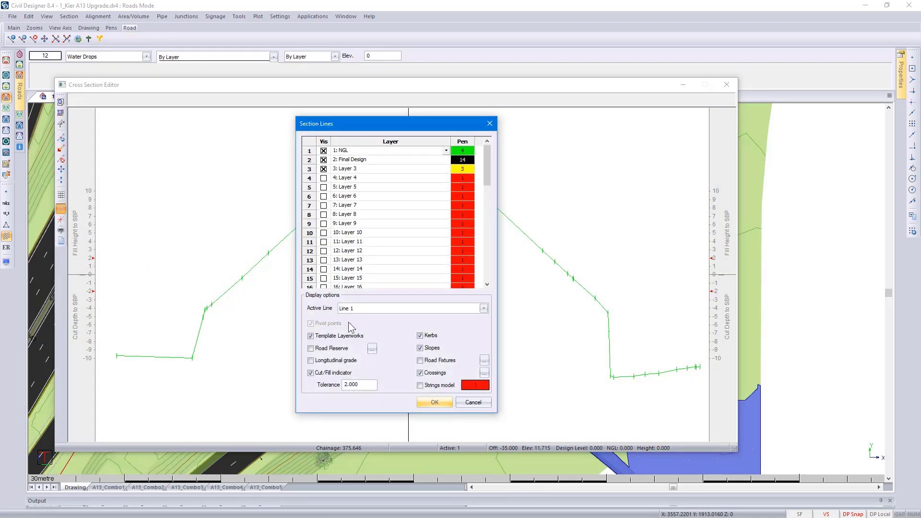
left_click(484, 373)
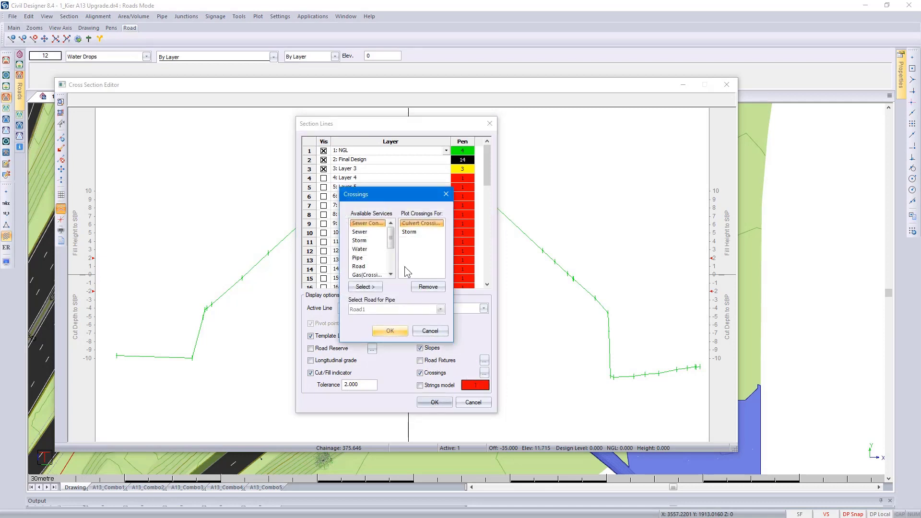
left_click_drag(390, 238, 397, 271)
left_click(367, 266)
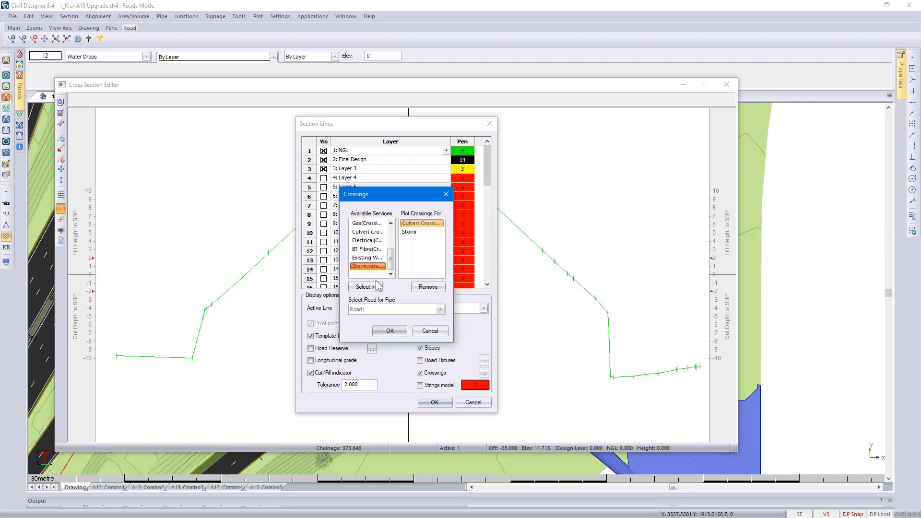
left_click(365, 287)
left_click(390, 331)
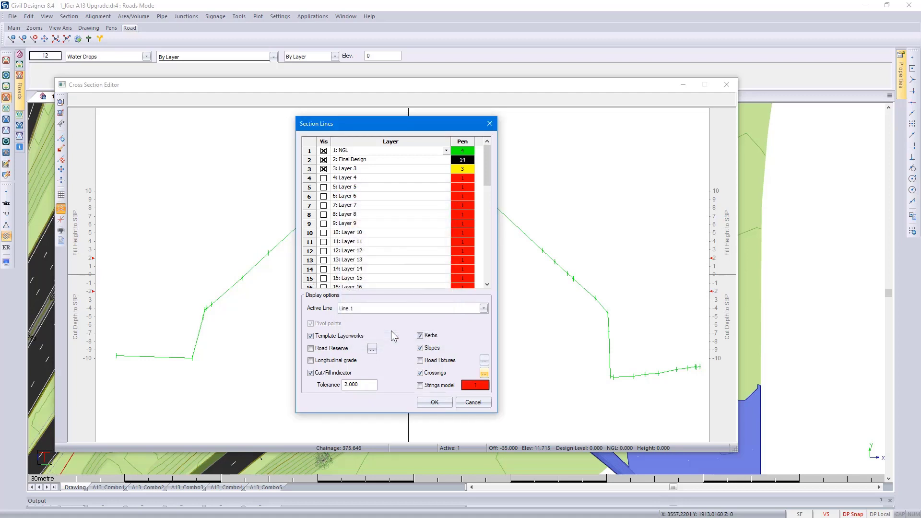
left_click(448, 401)
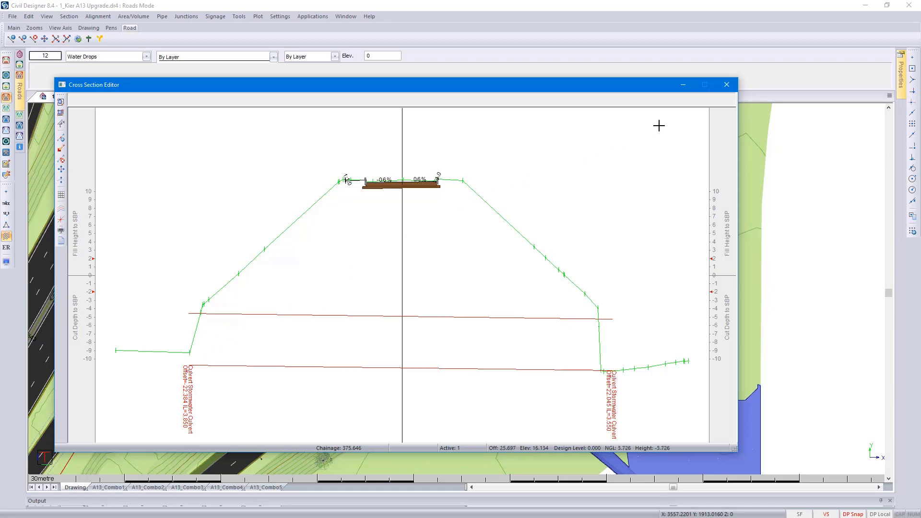
left_click(729, 90)
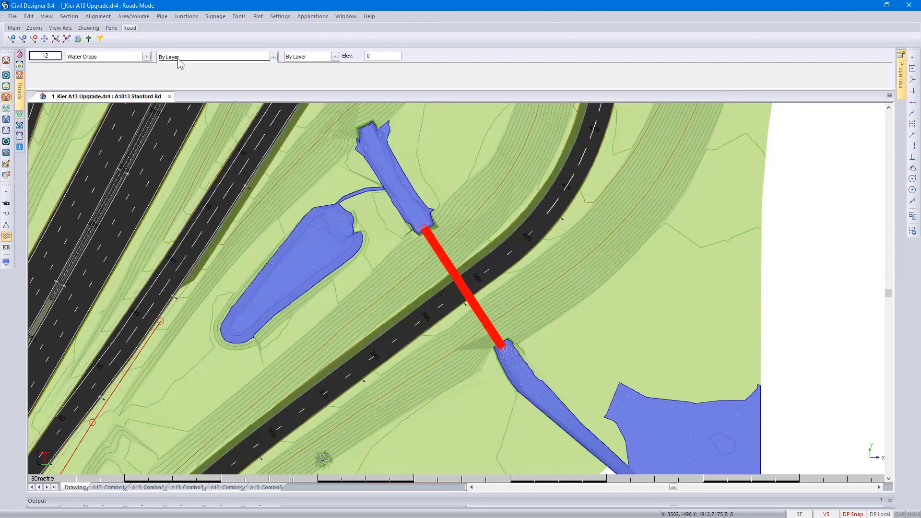
- Show the Stormwater Culvert entry in the Crossing Services Editor
left_click(238, 16)
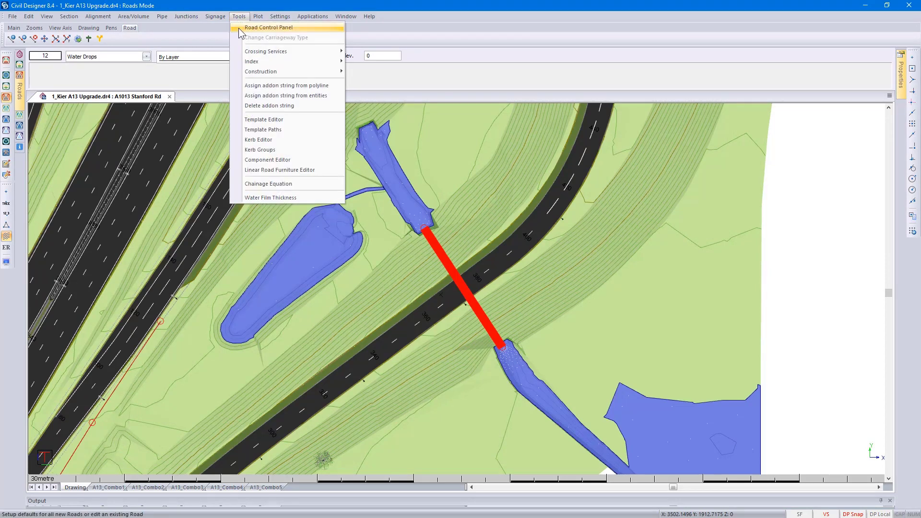
mouse_move(255, 50)
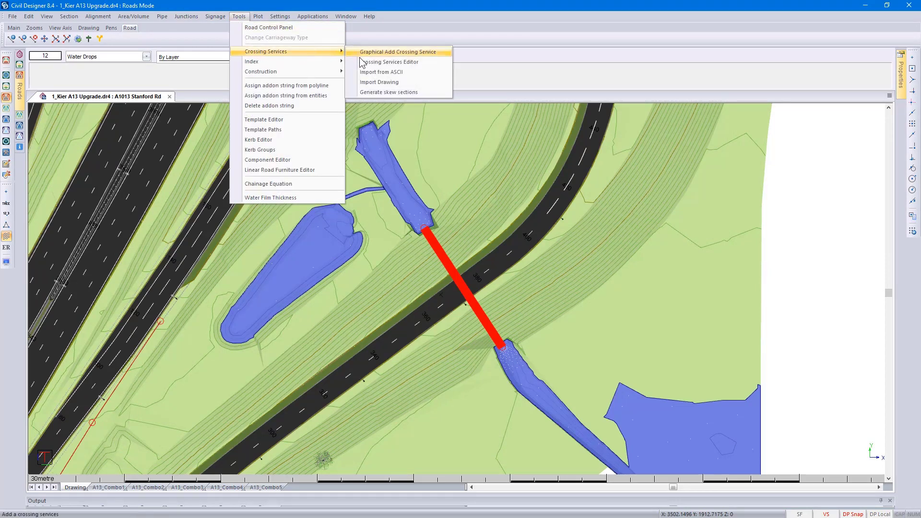
left_click(371, 65)
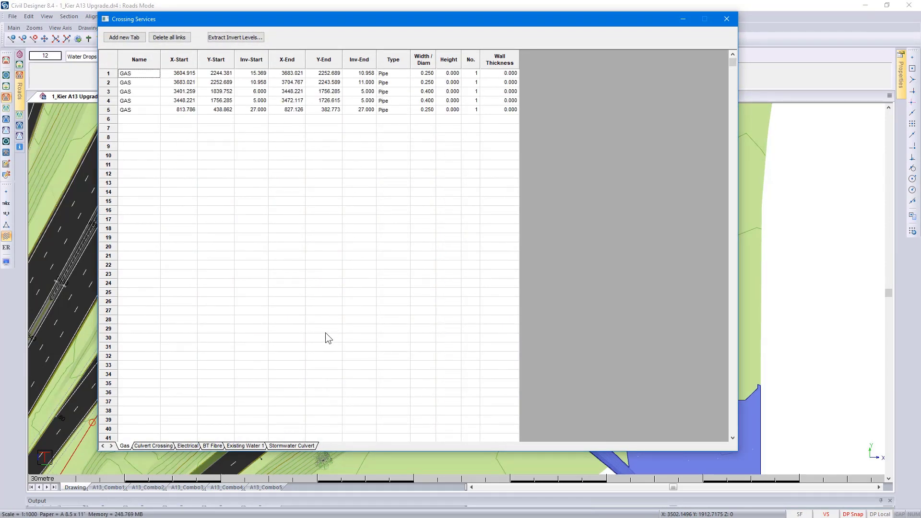
left_click(298, 446)
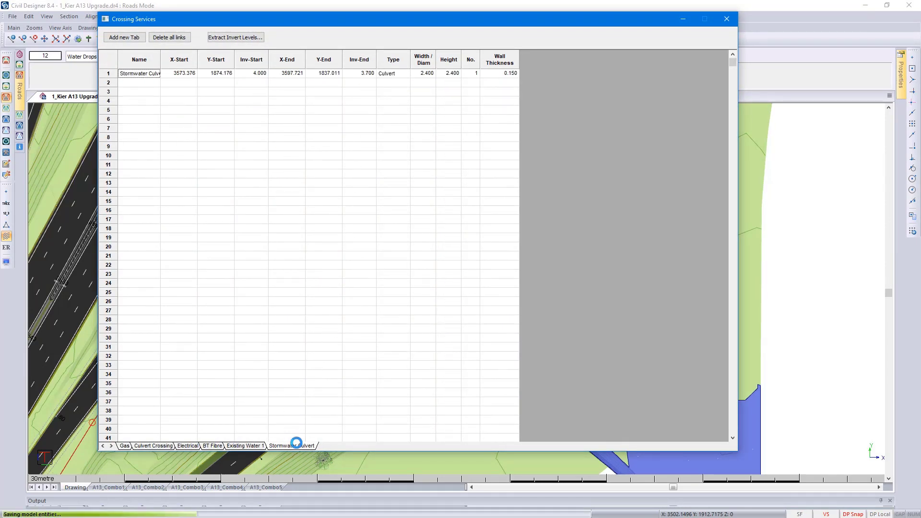
- Set the Stormwater Culvert's start invert level to 4.5, revise its end invert level, and close the crossing services table
left_click(258, 75)
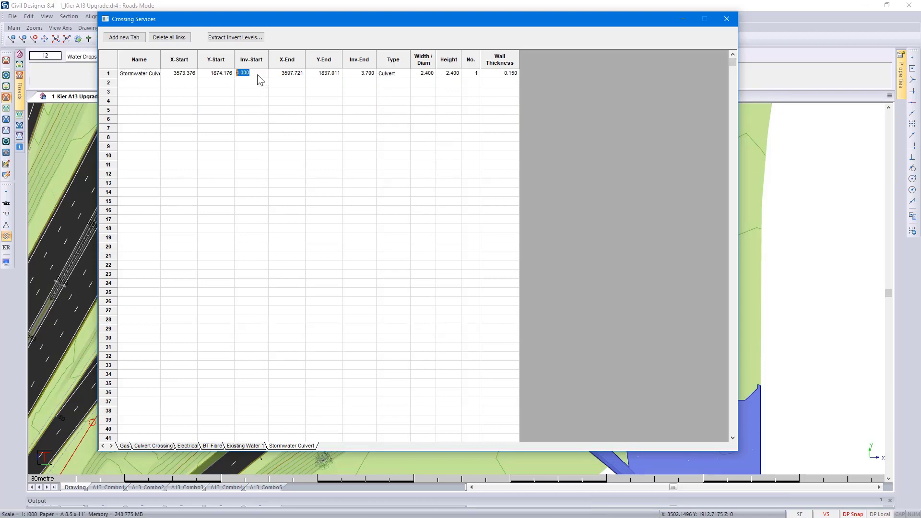
type("4.5")
left_click(359, 73)
type(".6")
left_click(727, 21)
- Render the model in 3D and examine both ends of the culvert from the saved viewpoints, including its opening below the water surface
left_click(402, 262)
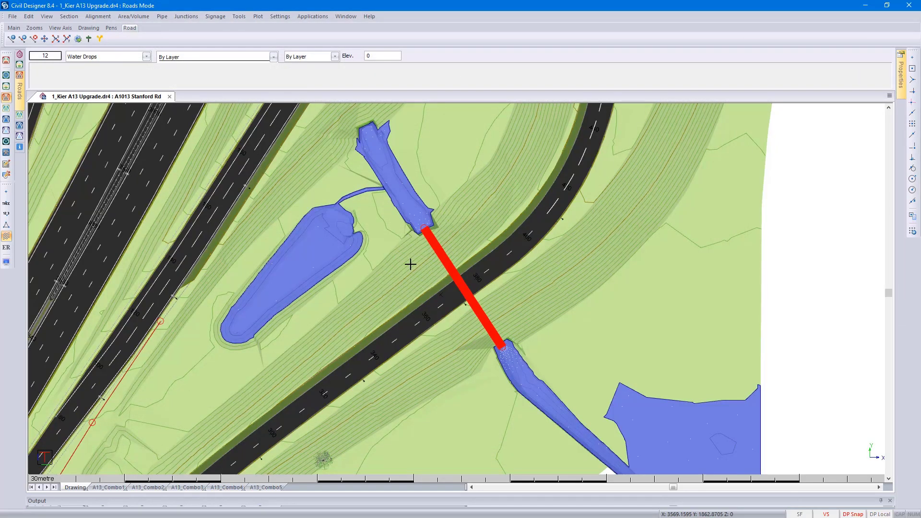
right_click(419, 275)
left_click(454, 338)
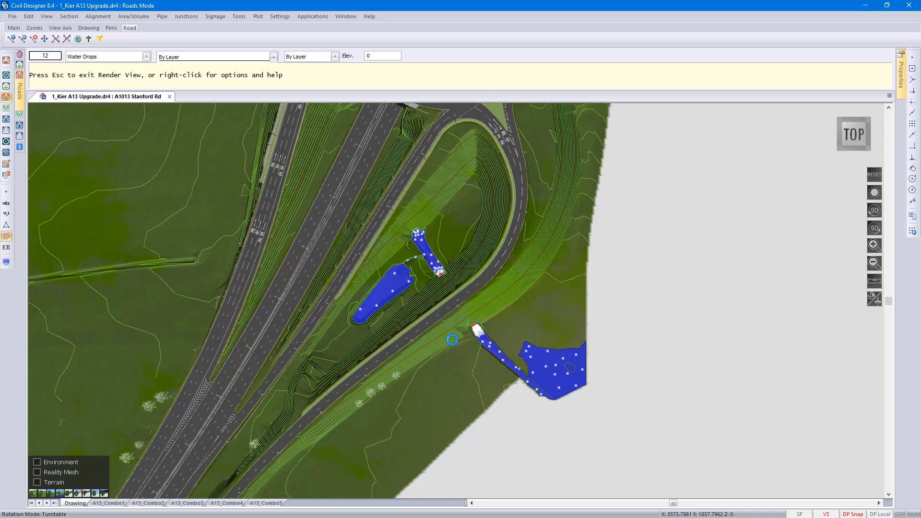
key("4")
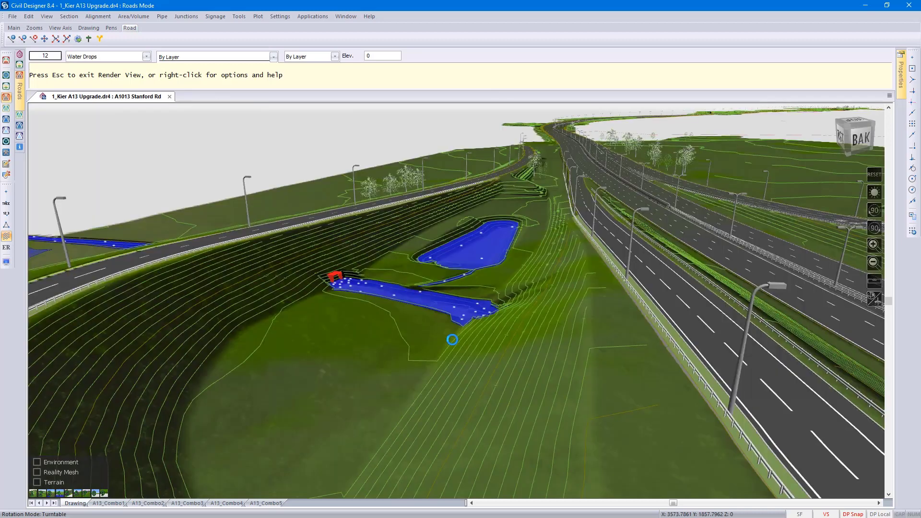
key("5")
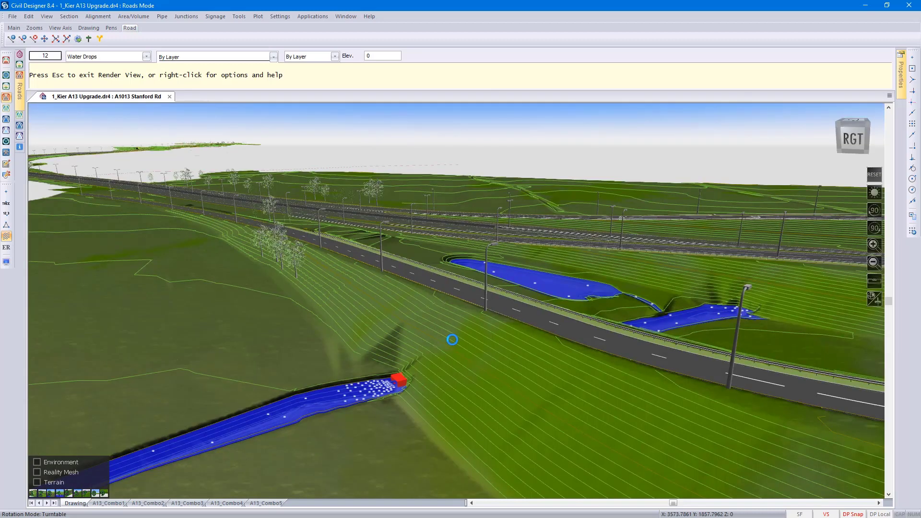
key("6")
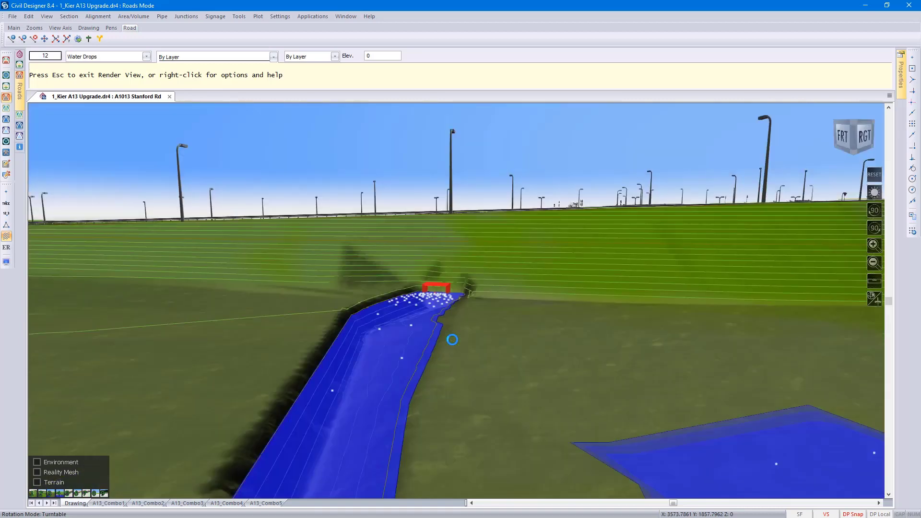
key("7")
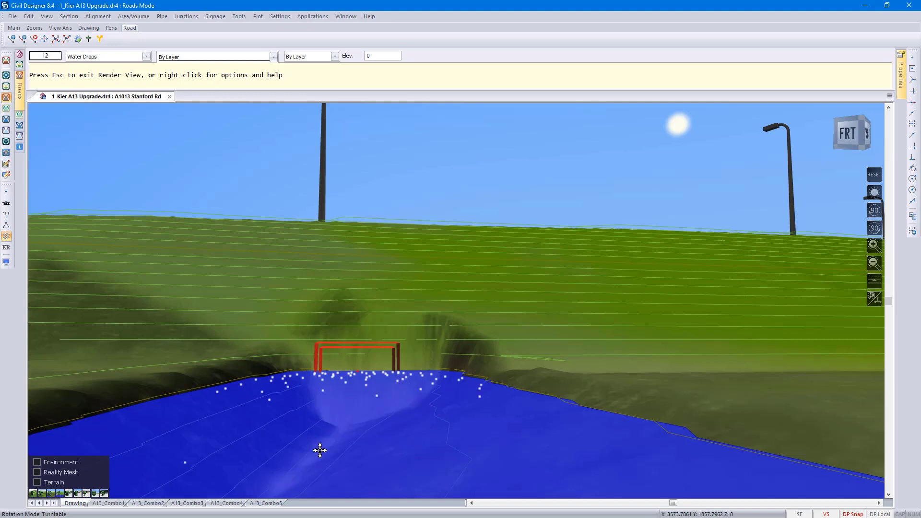
middle_click_drag(320, 451, 367, 307)
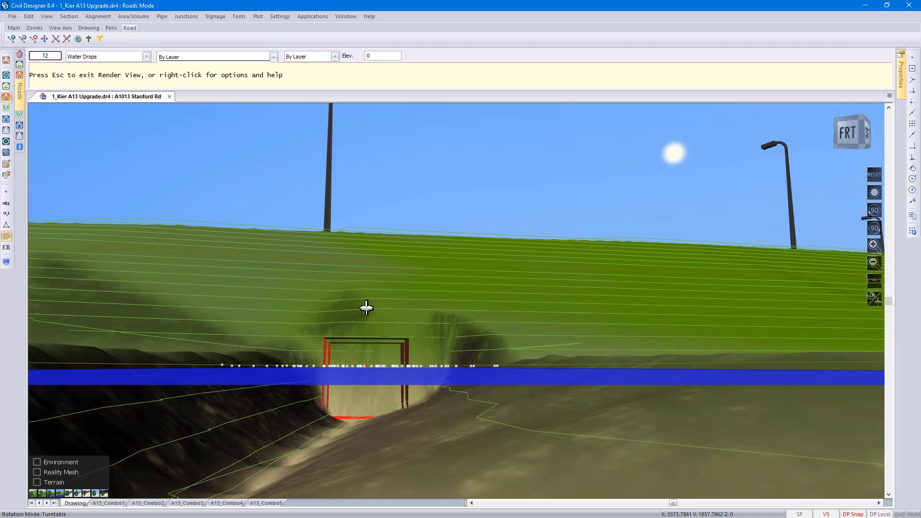
key("5")
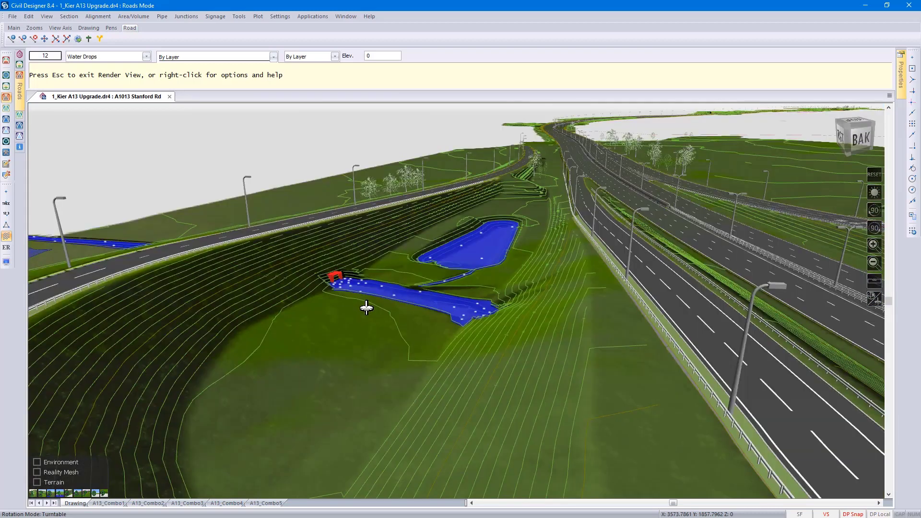